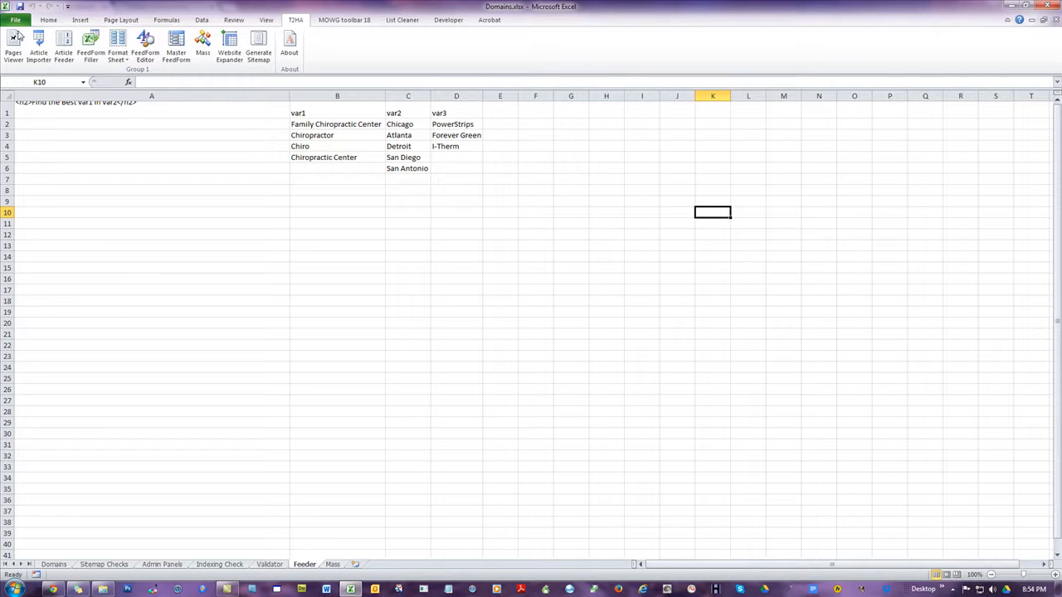
left_click(78, 145)
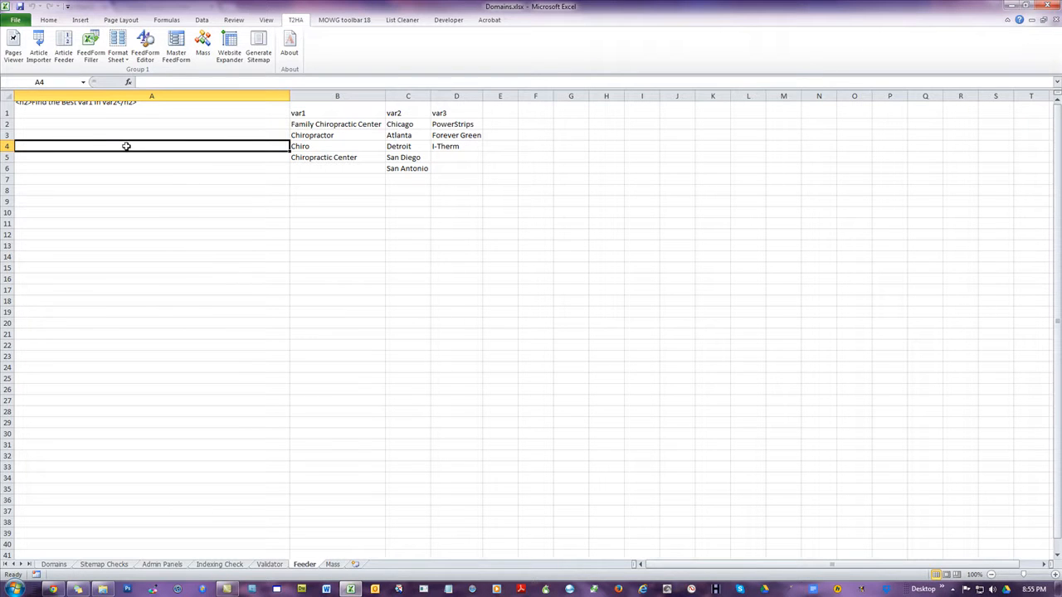
left_click(103, 157)
left_click(98, 170)
left_click(97, 177)
left_click(100, 190)
left_click(155, 159)
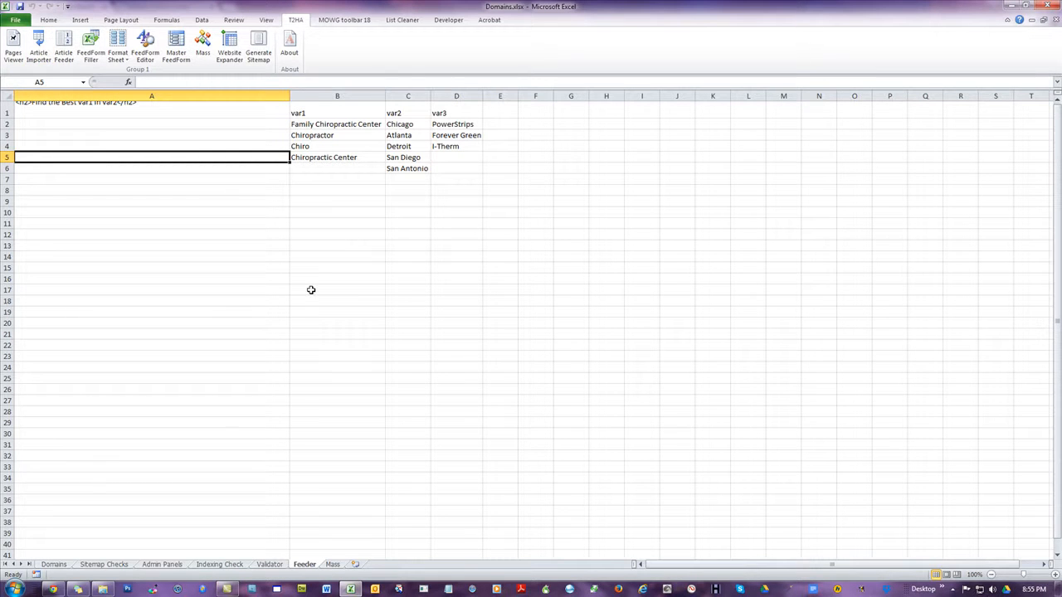
left_click(126, 108)
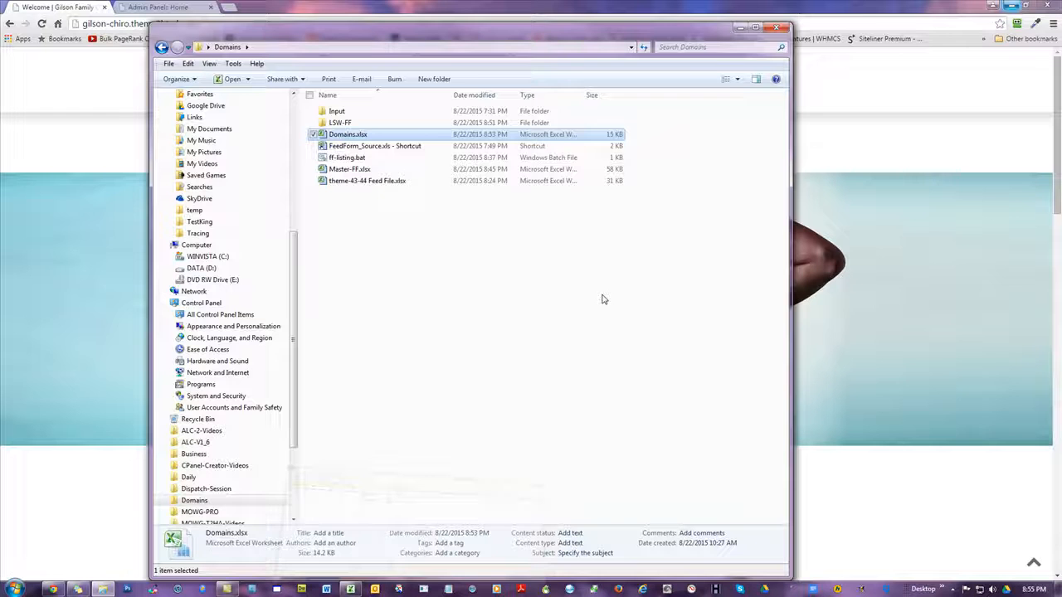
Open theme-43-44 Feed File.xlsx from the Domains folder, examine Page 1's Content cell on the Pages sheet, and return to Domains.xlsx
left_click(1013, 7)
left_click(530, 333)
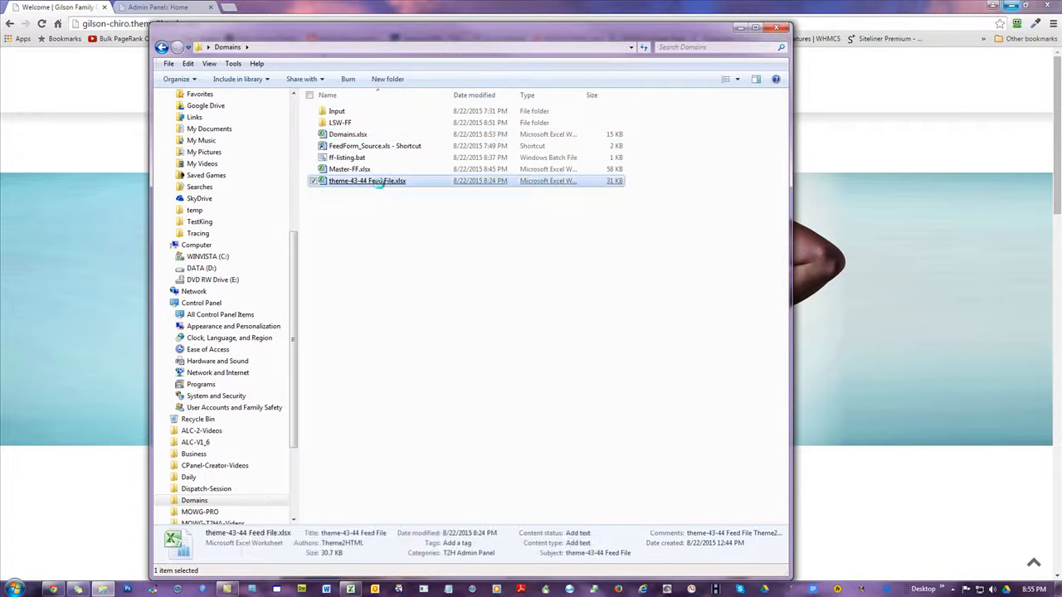
left_click(381, 187)
left_click(271, 239)
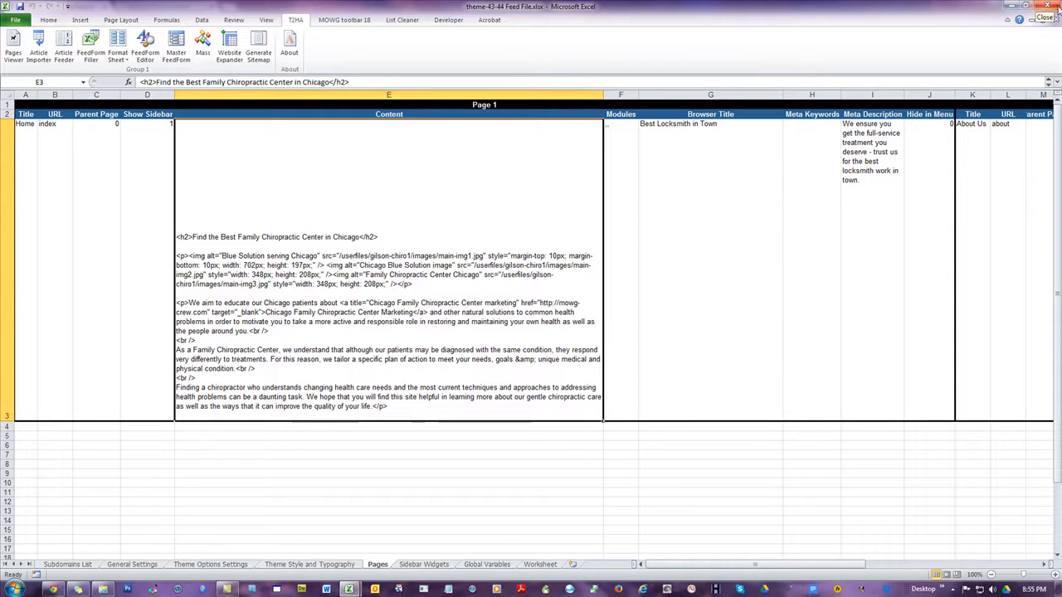
left_click(1008, 7)
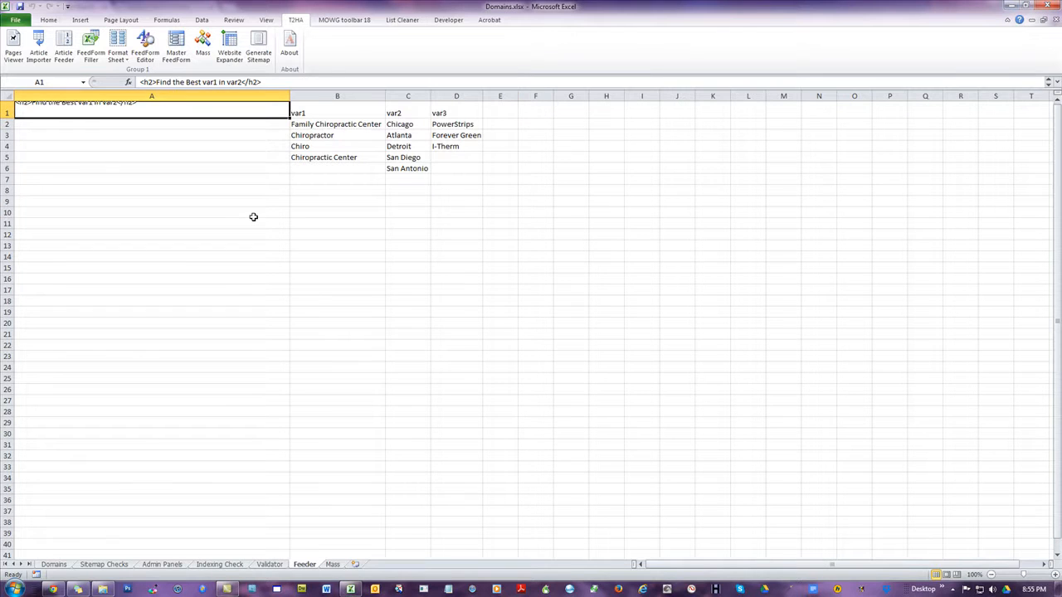
left_click(129, 267)
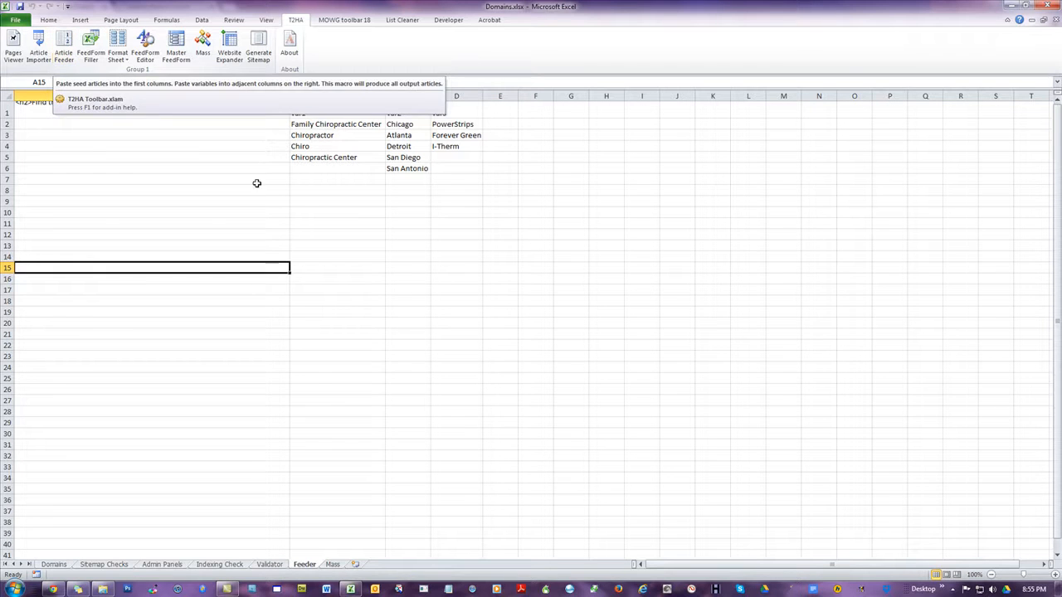
left_click(384, 235)
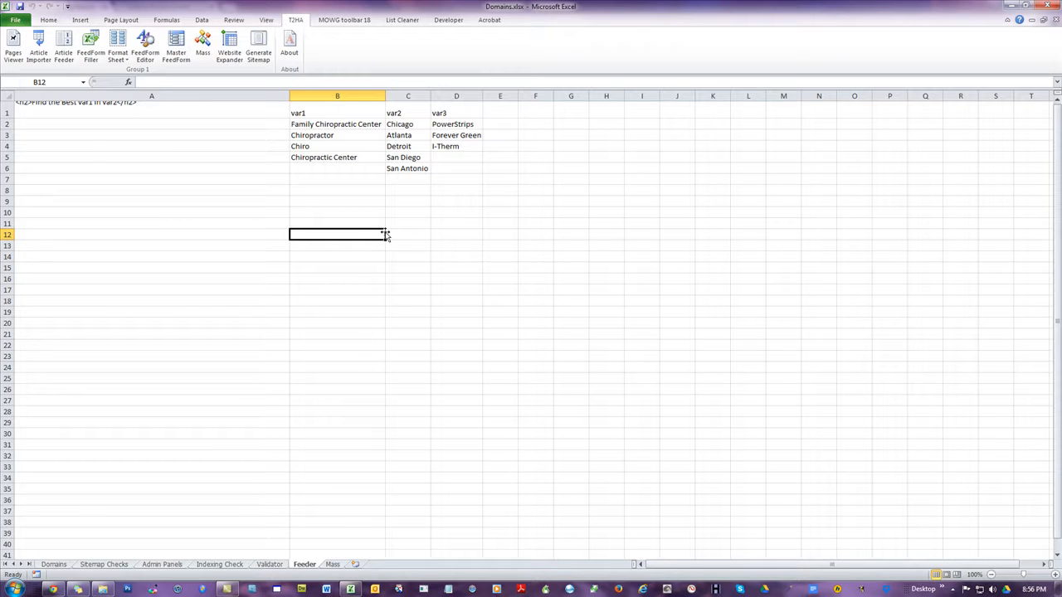
left_click(115, 192)
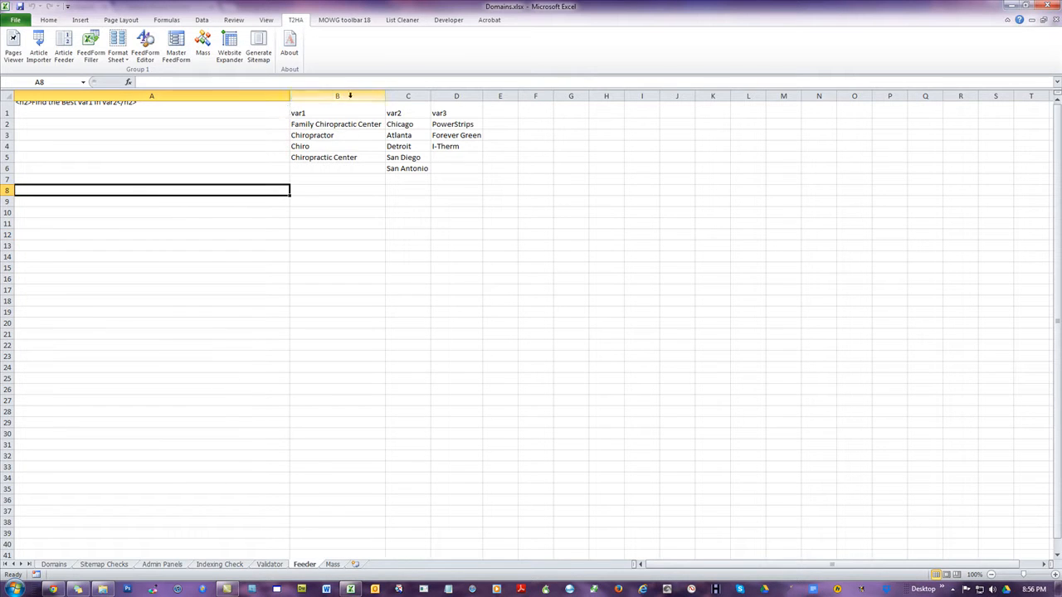
left_click_drag(349, 96, 456, 95)
left_click(192, 268)
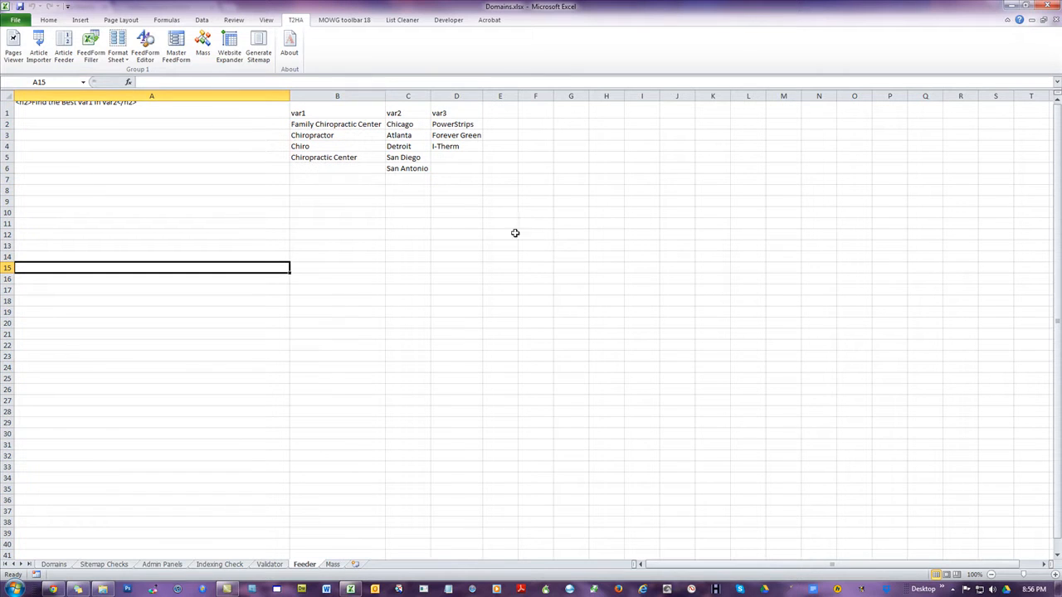
Increase the height of row 1 on the Feeder sheet until the whole seed article in A1 shows
left_click(113, 113)
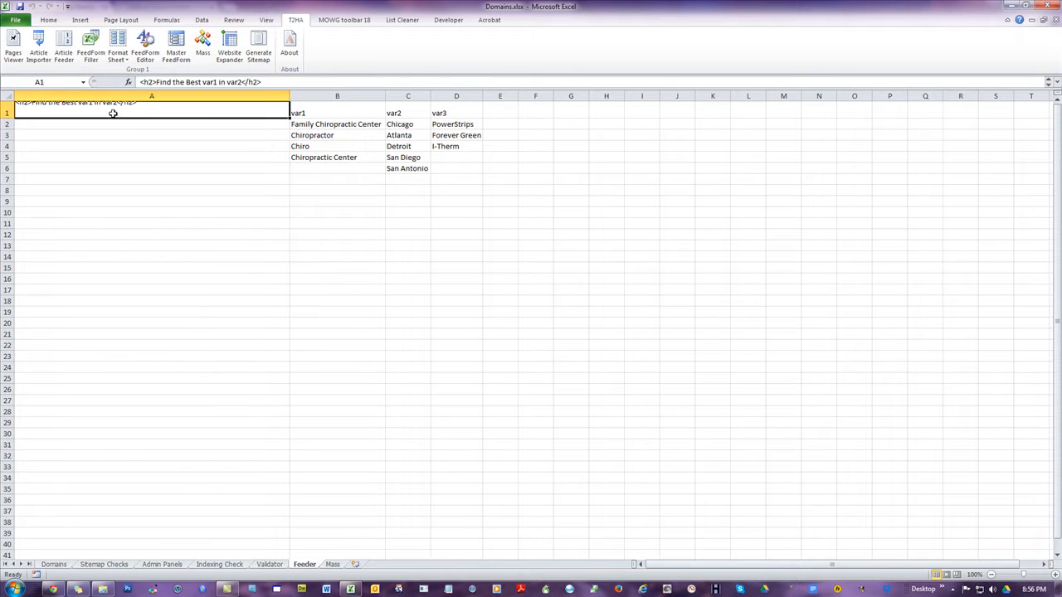
left_click_drag(8, 118, 75, 246)
left_click(155, 274)
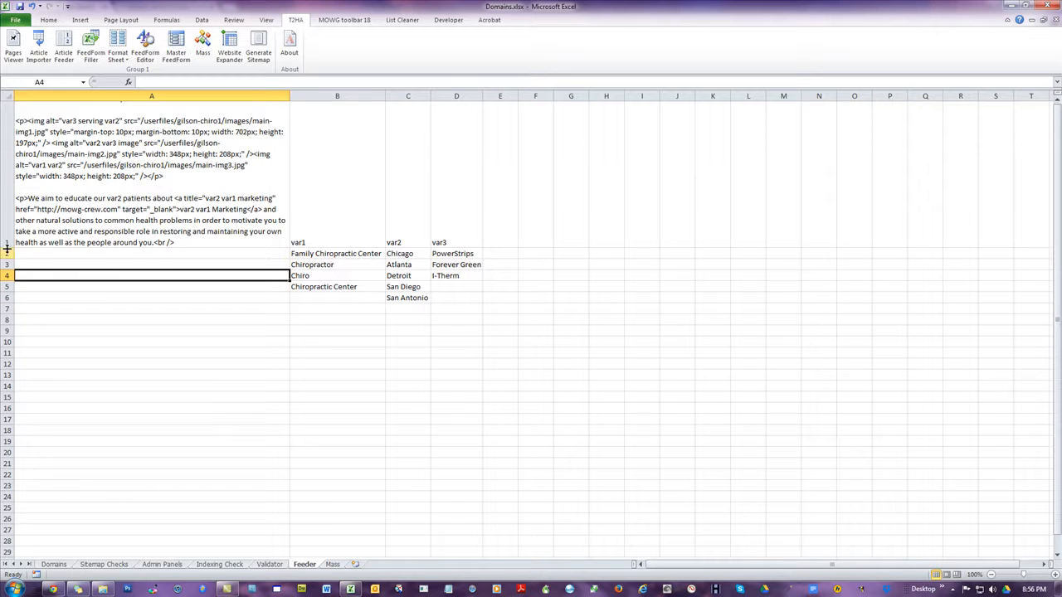
left_click_drag(7, 245, 12, 403)
left_click(632, 226)
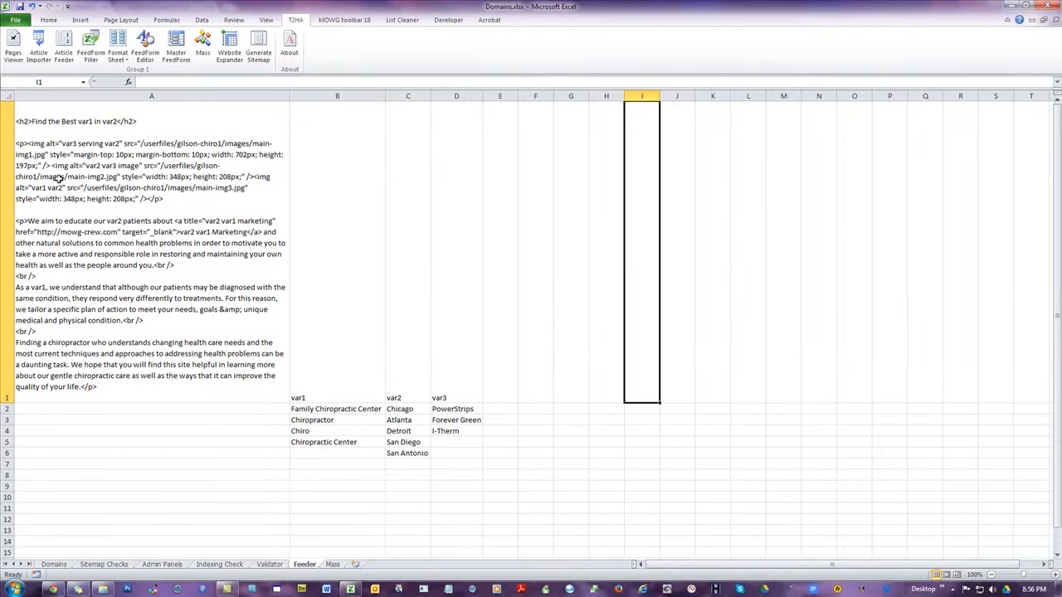
left_click(89, 183)
left_click(133, 475)
Switch to Chrome and open the Welcome page for editing in the chiropractic site's admin panel
left_click(52, 589)
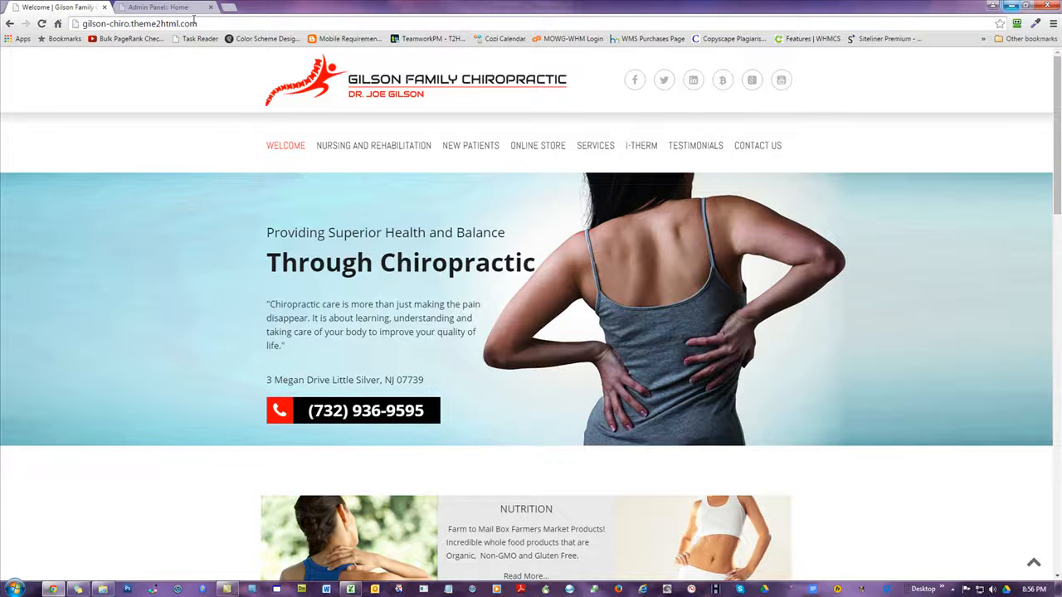
left_click(160, 8)
left_click(130, 142)
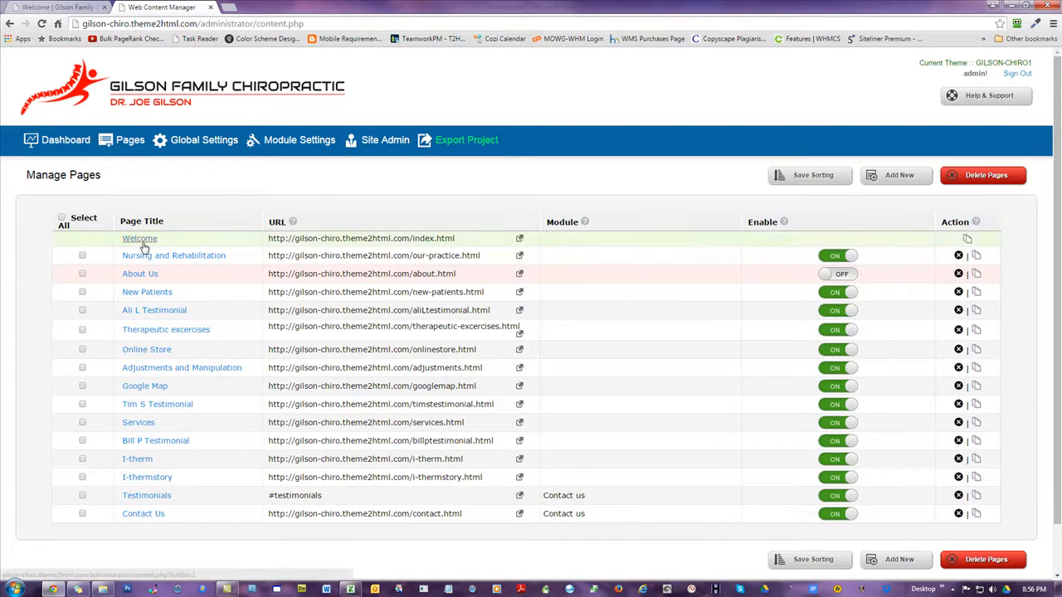
left_click(141, 240)
scroll(829, 274, "down", 3)
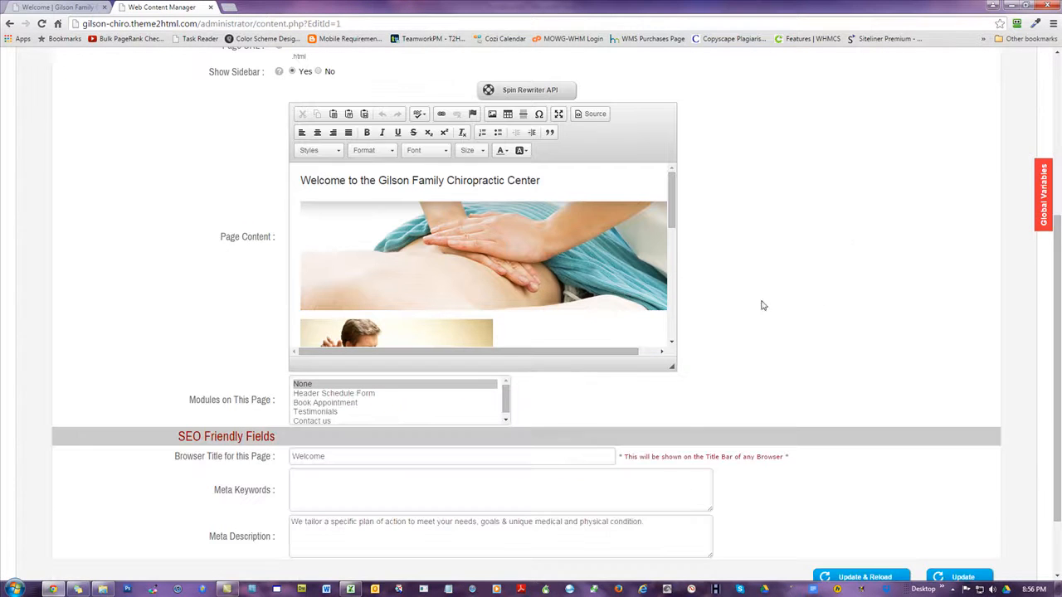
Examine the Welcome page's heading, images and body paragraphs in the page content editor
left_click_drag(302, 180, 543, 180)
left_click(555, 186)
left_click_drag(672, 193, 698, 315)
left_click_drag(392, 331, 295, 213)
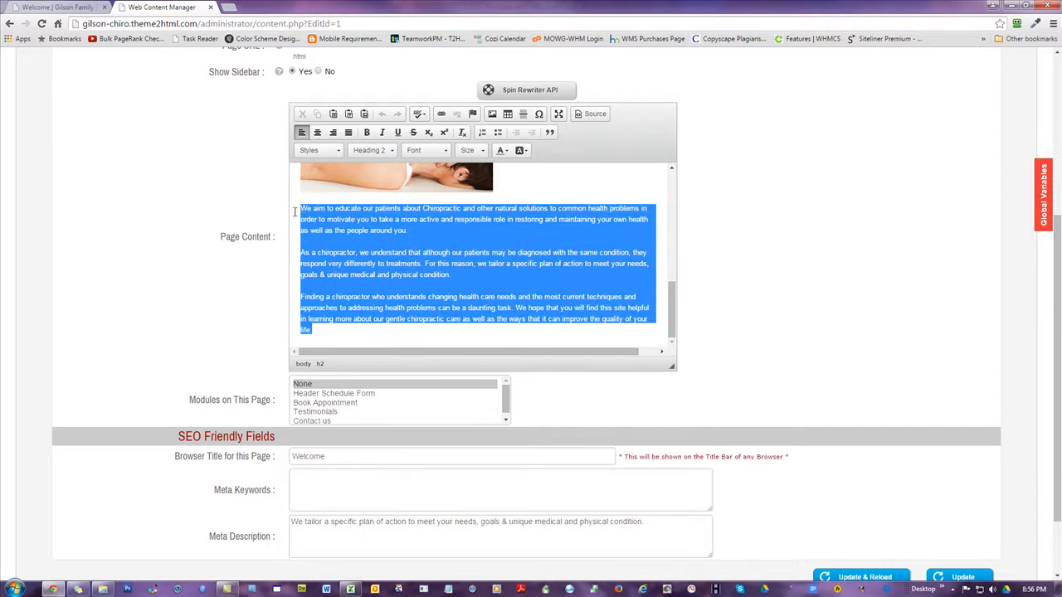
left_click(365, 333)
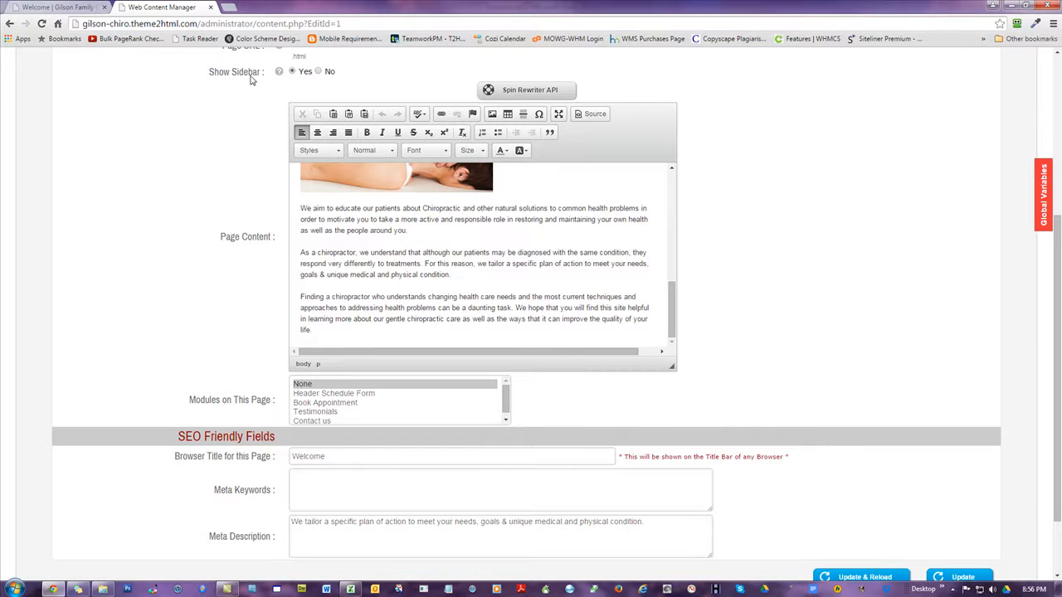
View the matching welcome heading, images and paragraphs on the live site's home page
left_click(67, 9)
scroll(764, 274, "down", 7)
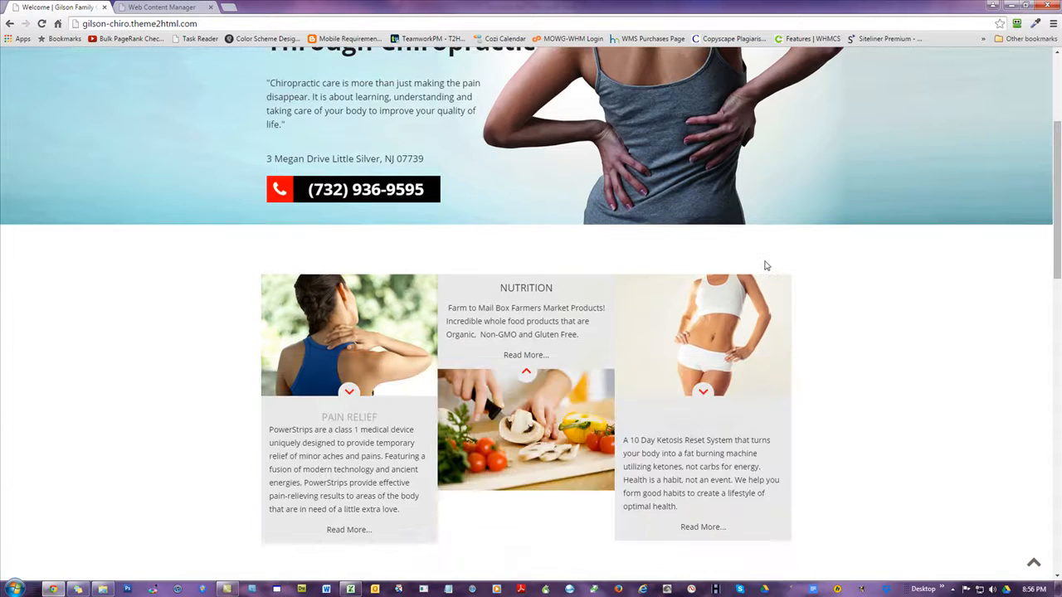
scroll(763, 265, "down", 1)
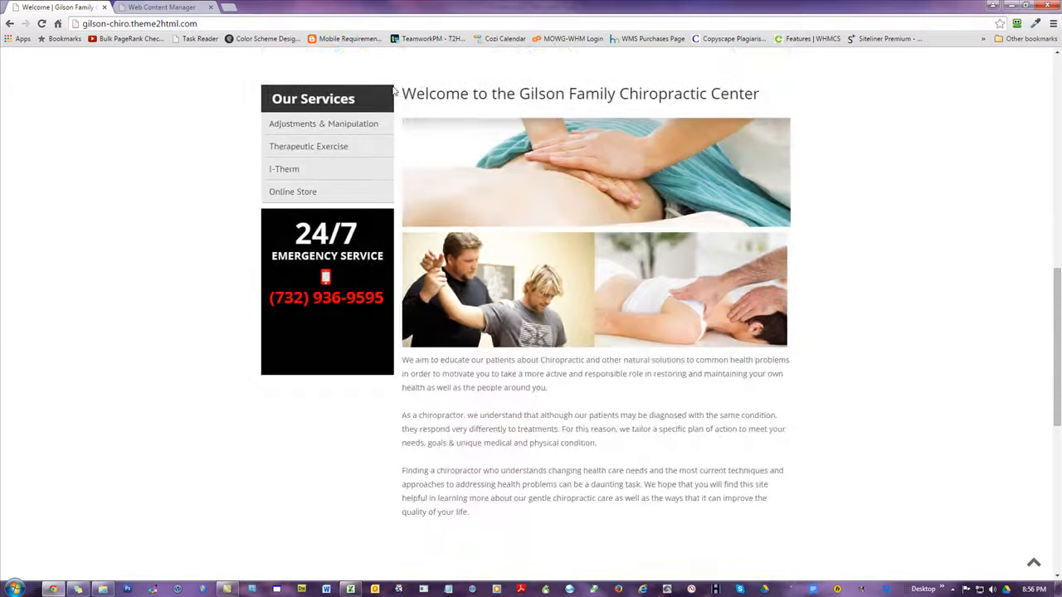
left_click_drag(403, 95, 500, 507)
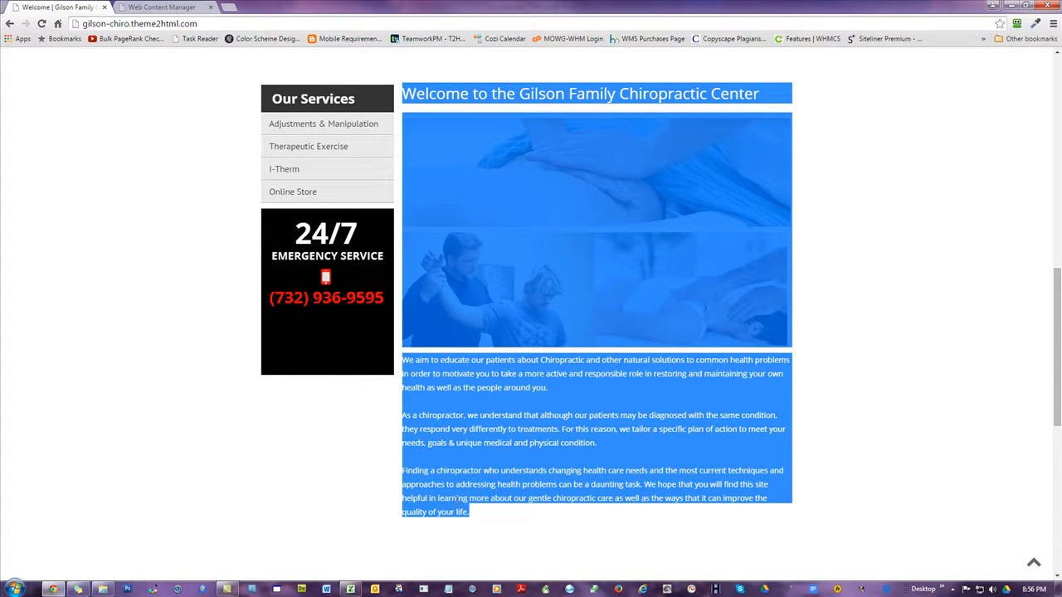
left_click(565, 469)
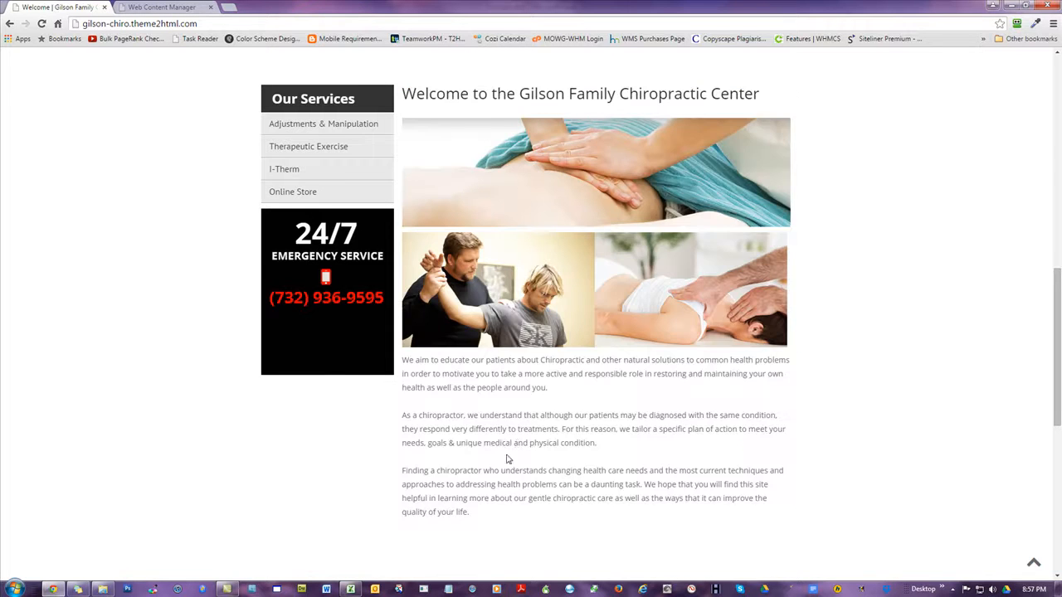
Review the live home page from its banner to the testimonials and footer, then return to the welcome content block
scroll(516, 442, "up", 1)
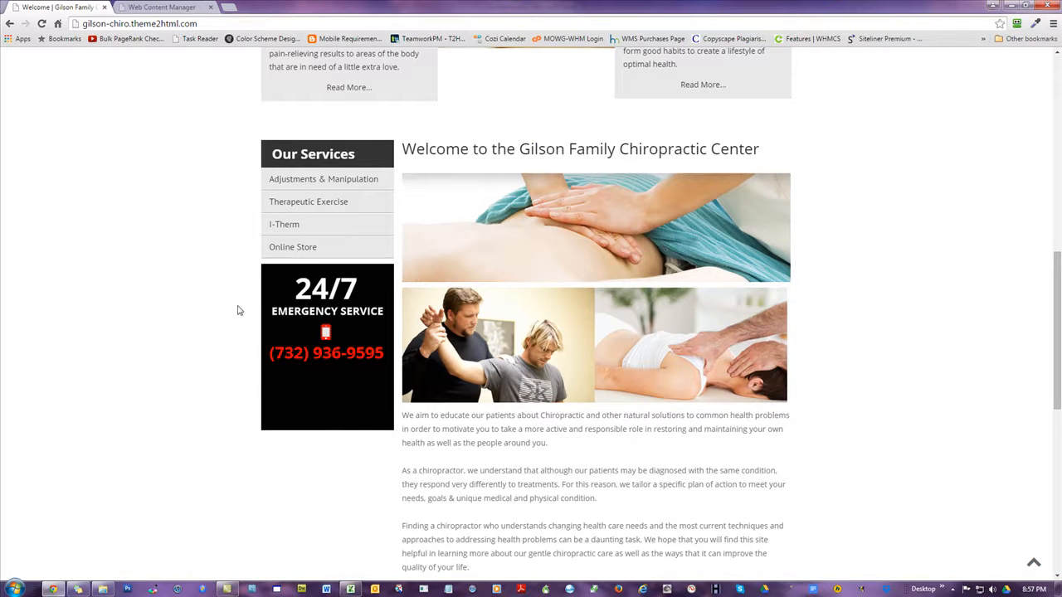
scroll(351, 341, "up", 2)
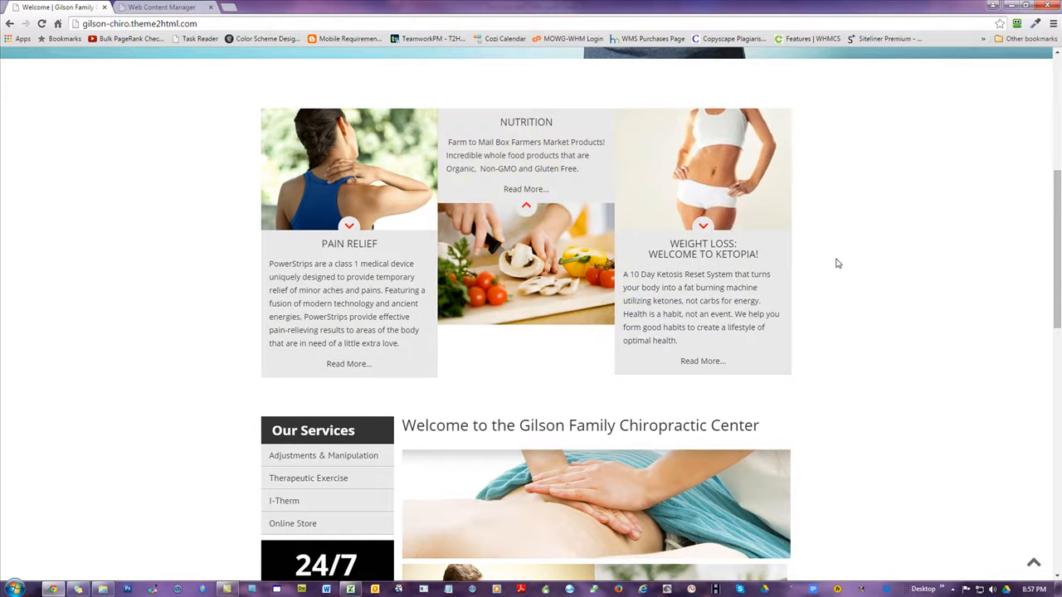
scroll(835, 263, "up", 3)
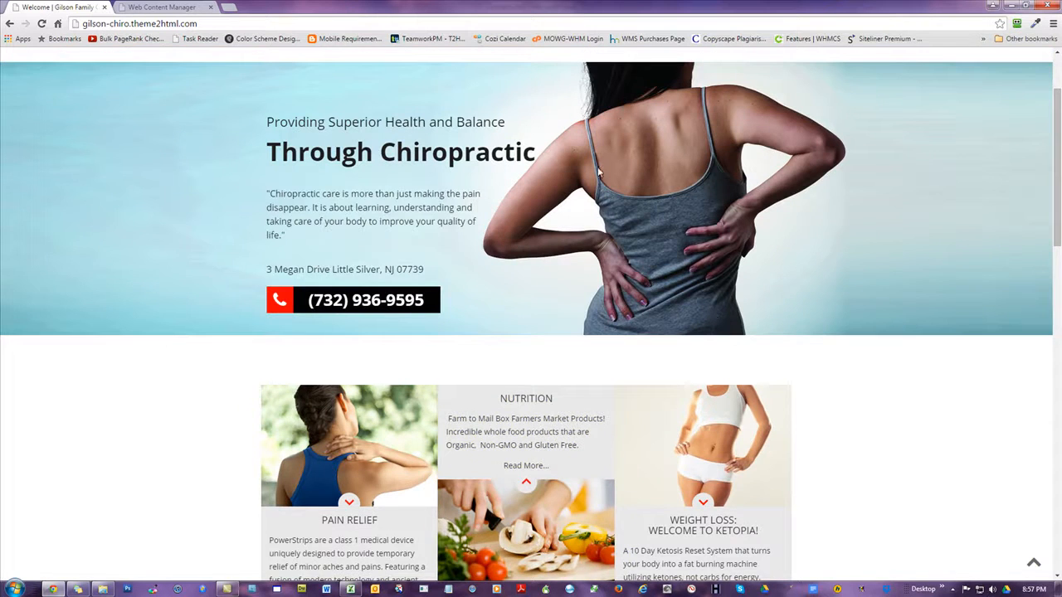
scroll(300, 236, "up", 1)
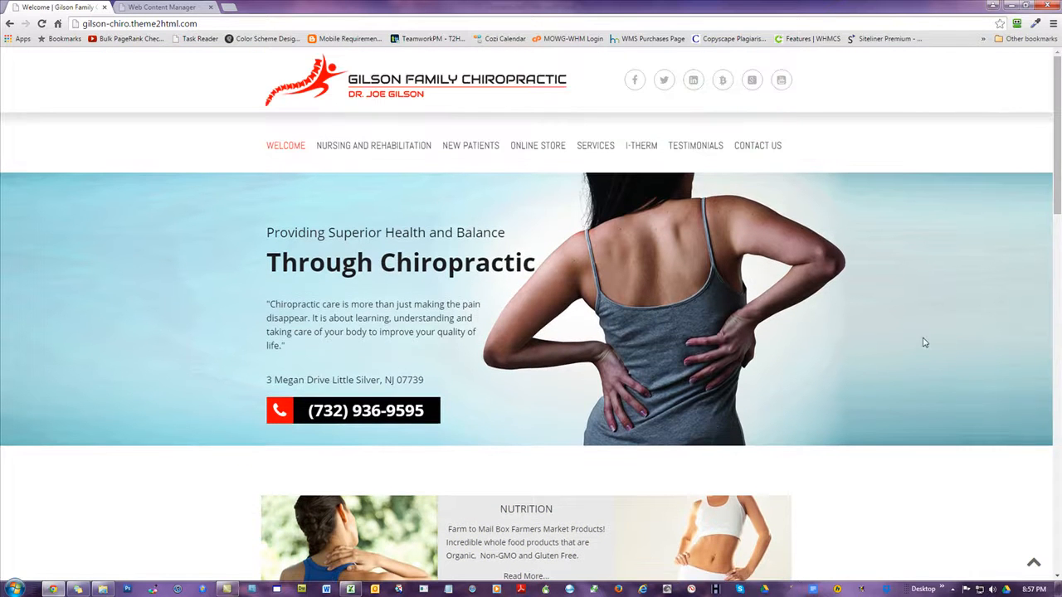
scroll(927, 349, "down", 10)
scroll(927, 355, "down", 2)
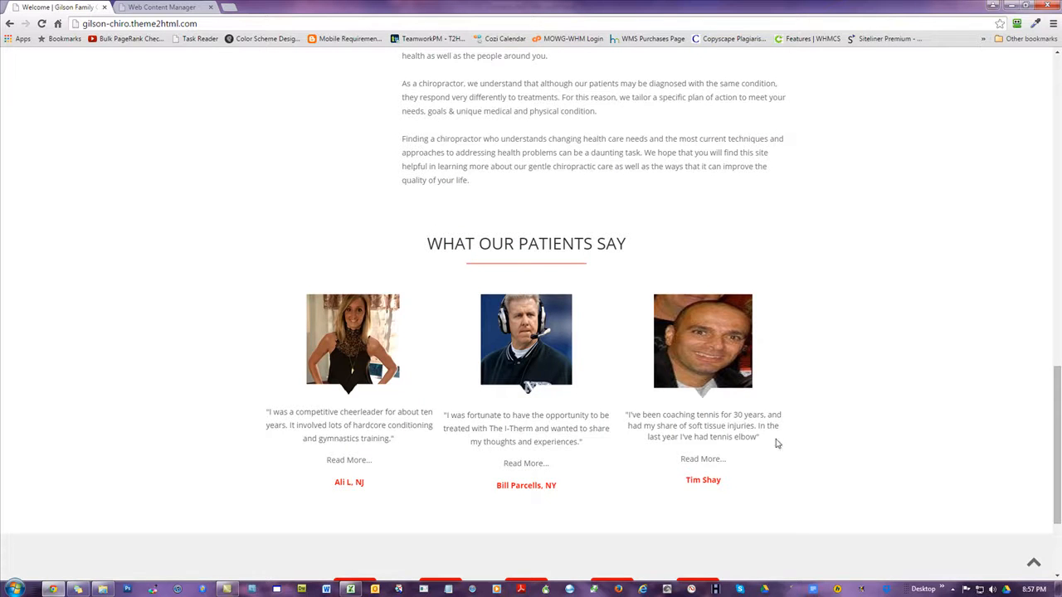
scroll(891, 290, "down", 2)
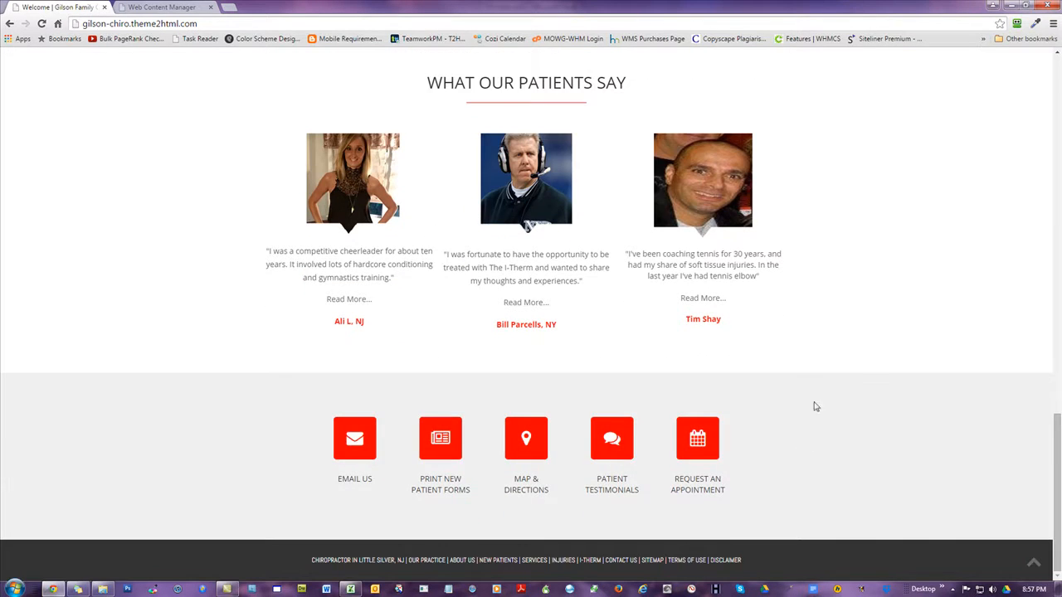
scroll(913, 283, "up", 3)
scroll(916, 283, "up", 3)
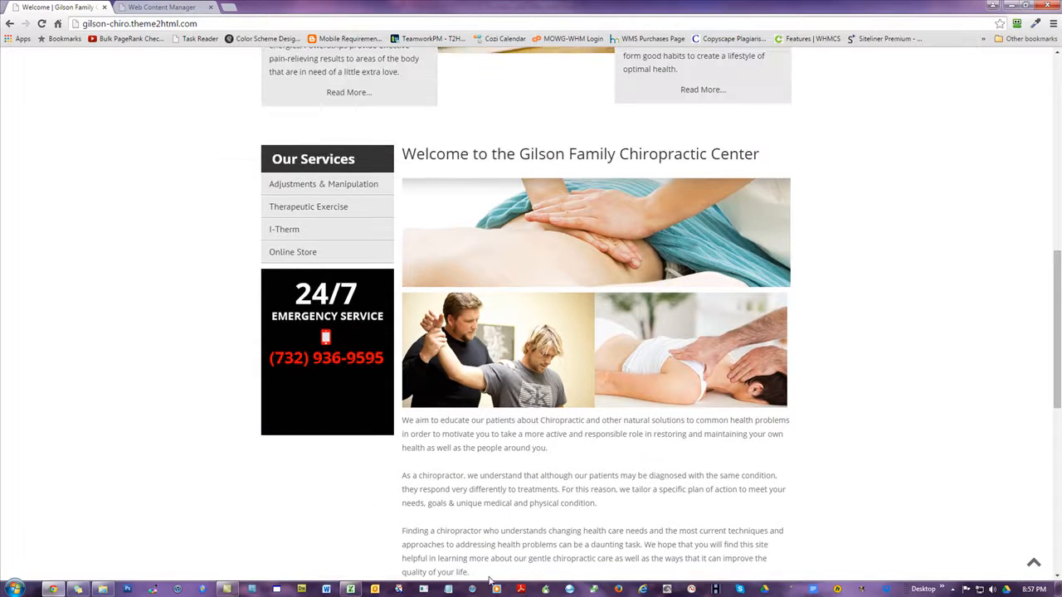
left_click_drag(489, 574, 404, 154)
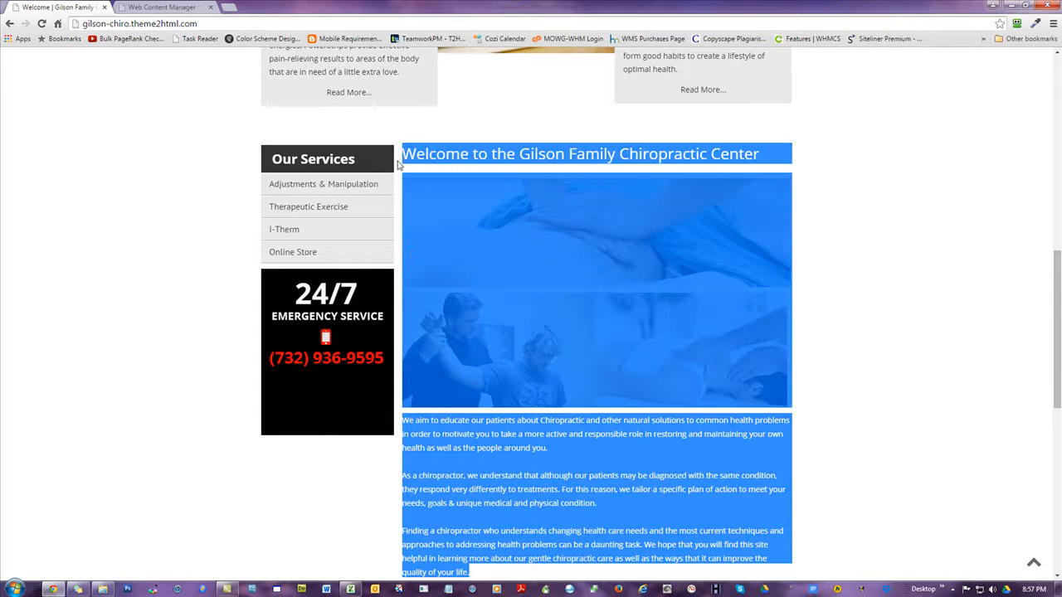
left_click(96, 153)
Return to the Welcome page's content editor and examine the start of its content
left_click(149, 9)
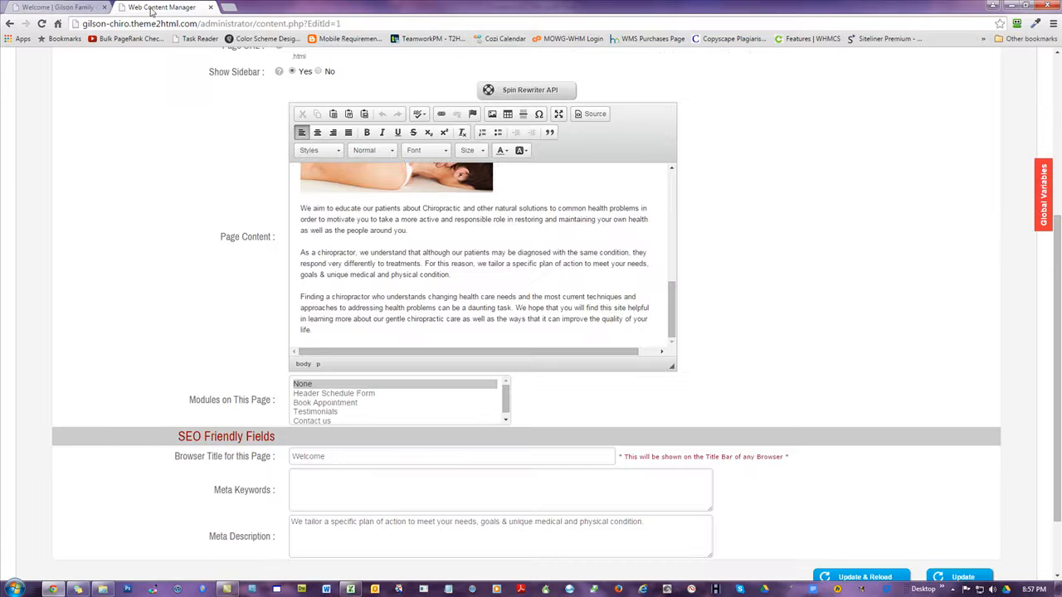
left_click_drag(672, 303, 673, 169)
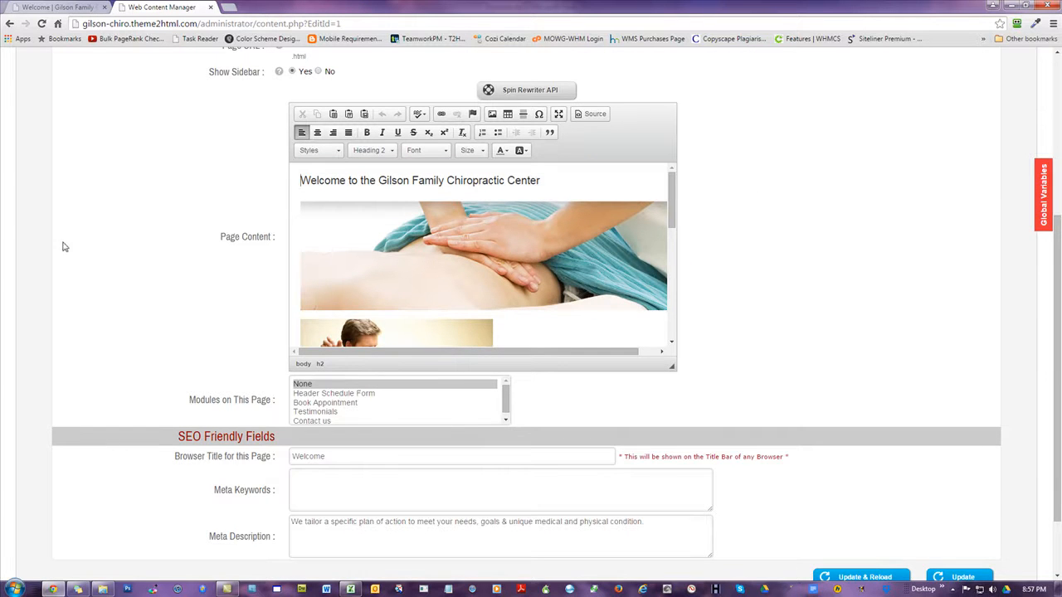
scroll(81, 262, "up", 1)
scroll(83, 263, "up", 3)
Open the Nursing and Rehabilitation page on the live site and examine its content
left_click(68, 7)
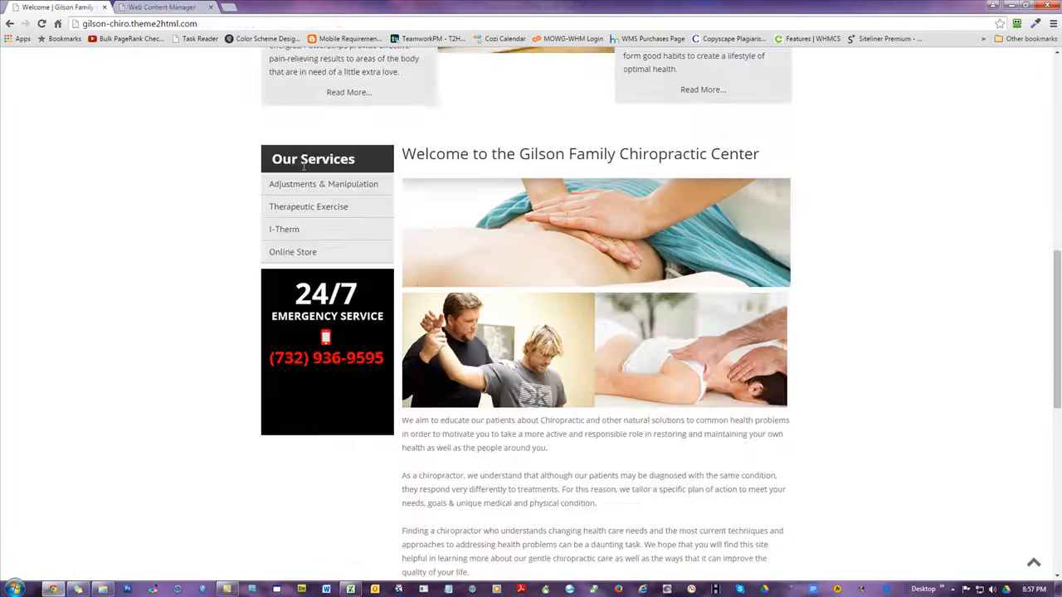
scroll(197, 205, "up", 10)
left_click(358, 145)
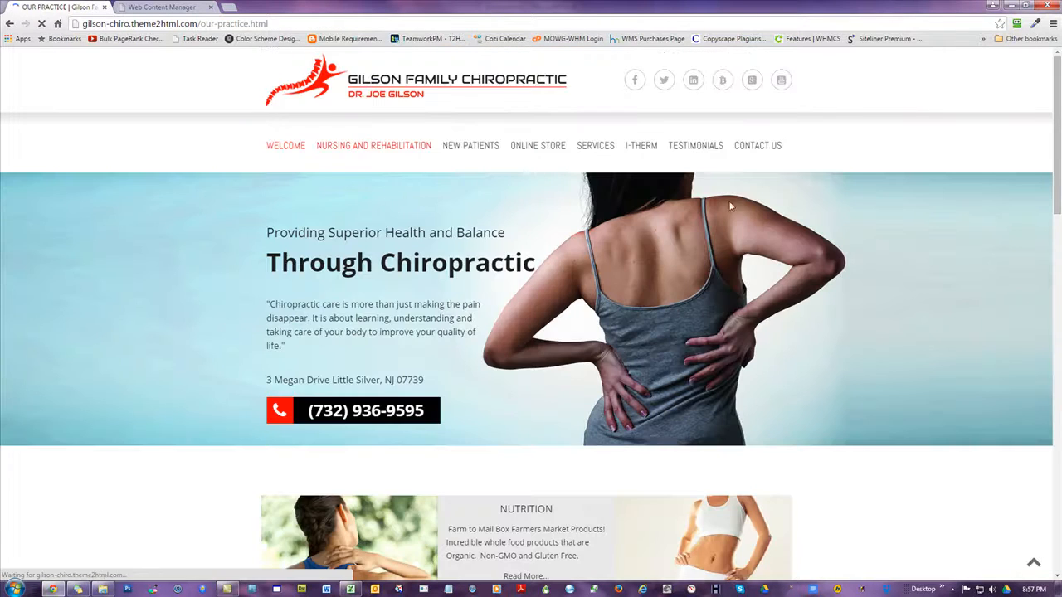
scroll(1002, 208, "down", 1)
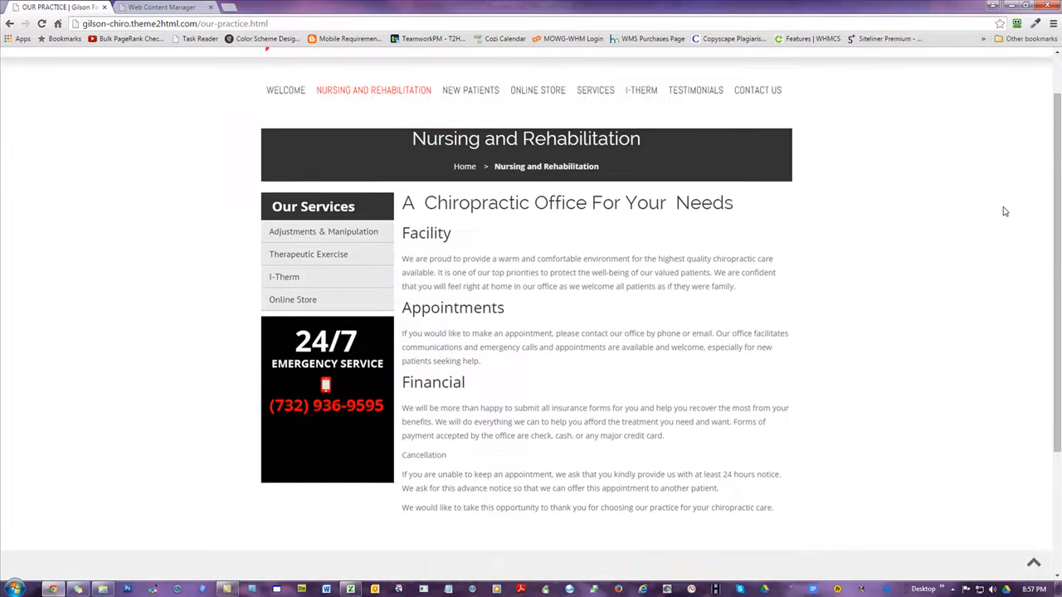
Highlight the Nursing and Rehabilitation page's content from its main heading through the closing paragraph
left_click_drag(784, 458, 399, 144)
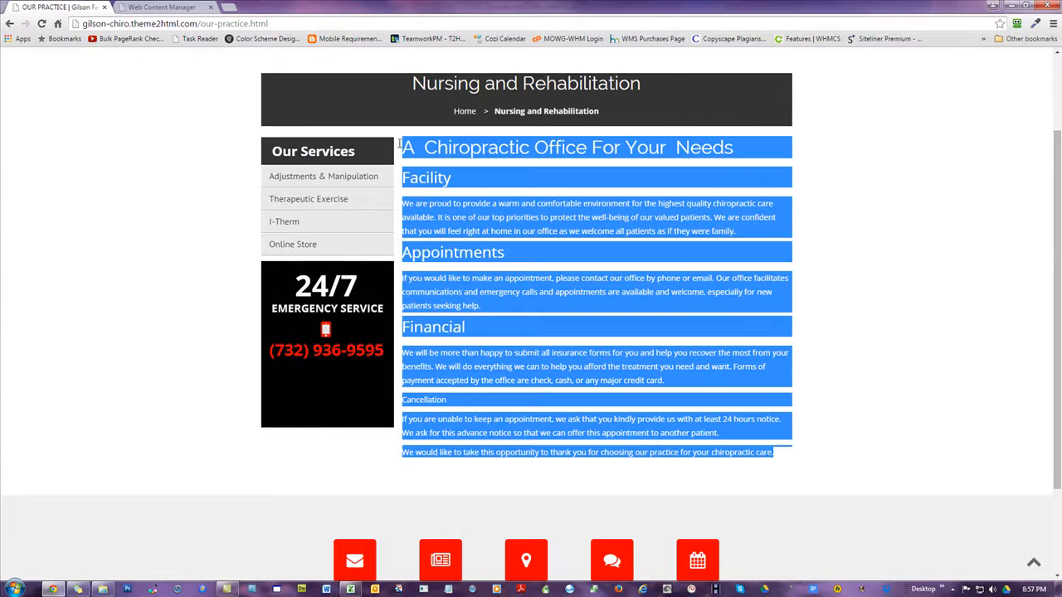
left_click(871, 231)
scroll(906, 220, "up", 1)
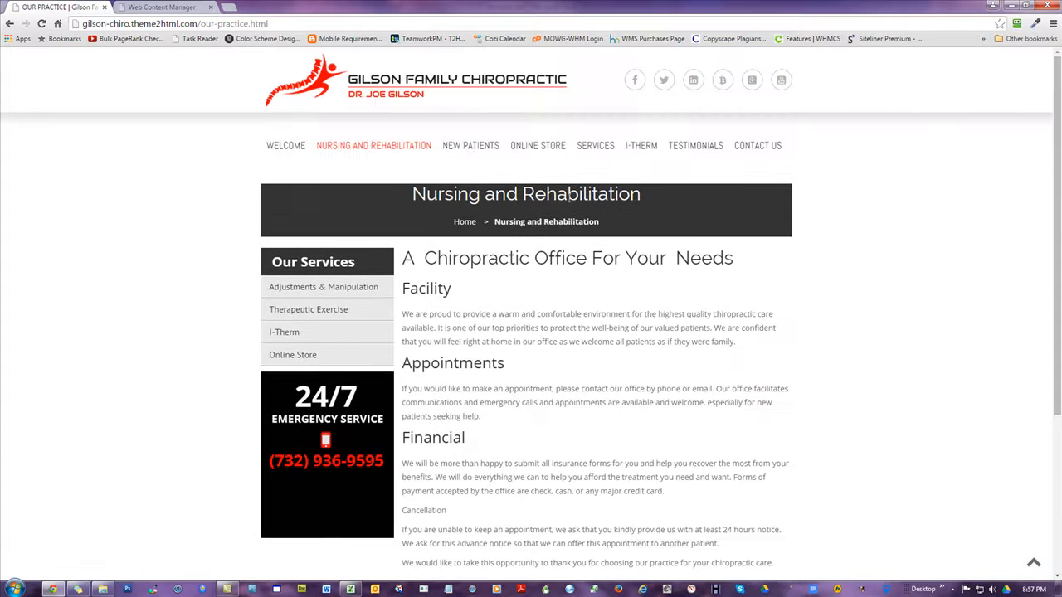
Open the New Patients page on the live site and highlight its paragraphs and patient form link
left_click(471, 146)
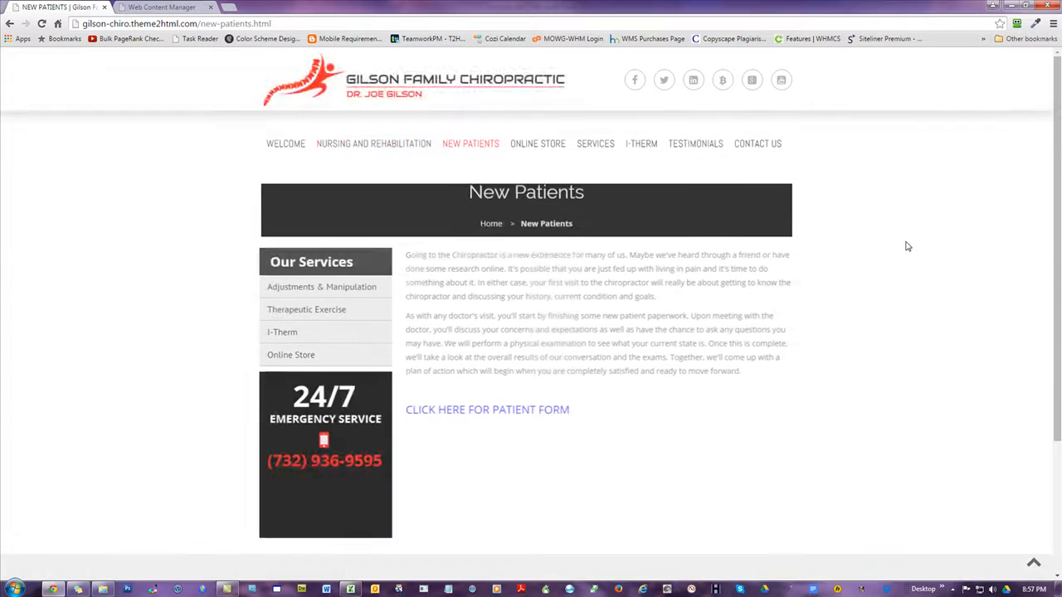
scroll(908, 245, "down", 1)
scroll(908, 246, "up", 1)
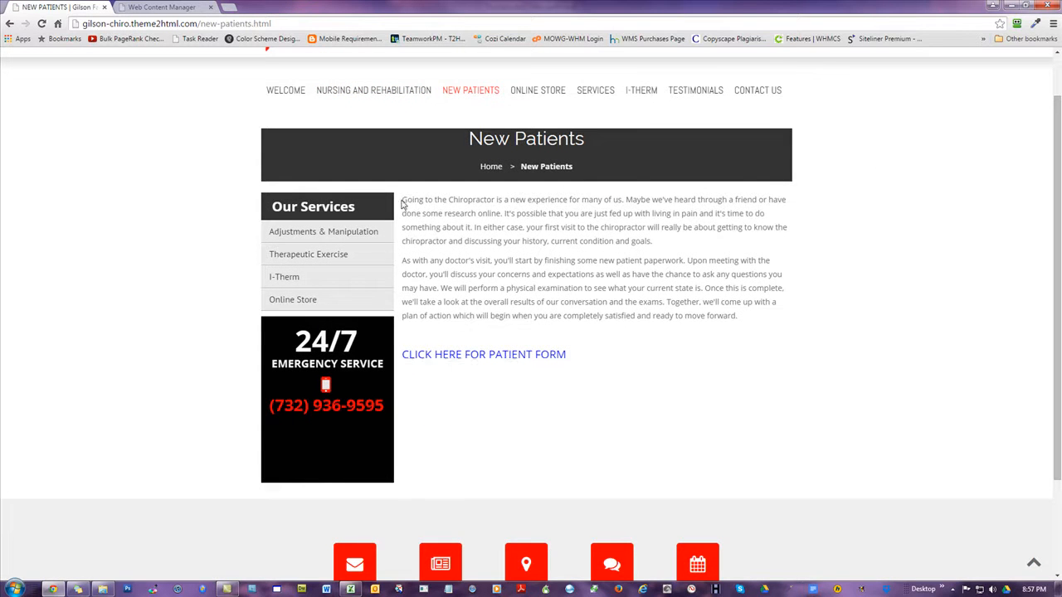
left_click_drag(431, 213, 586, 356)
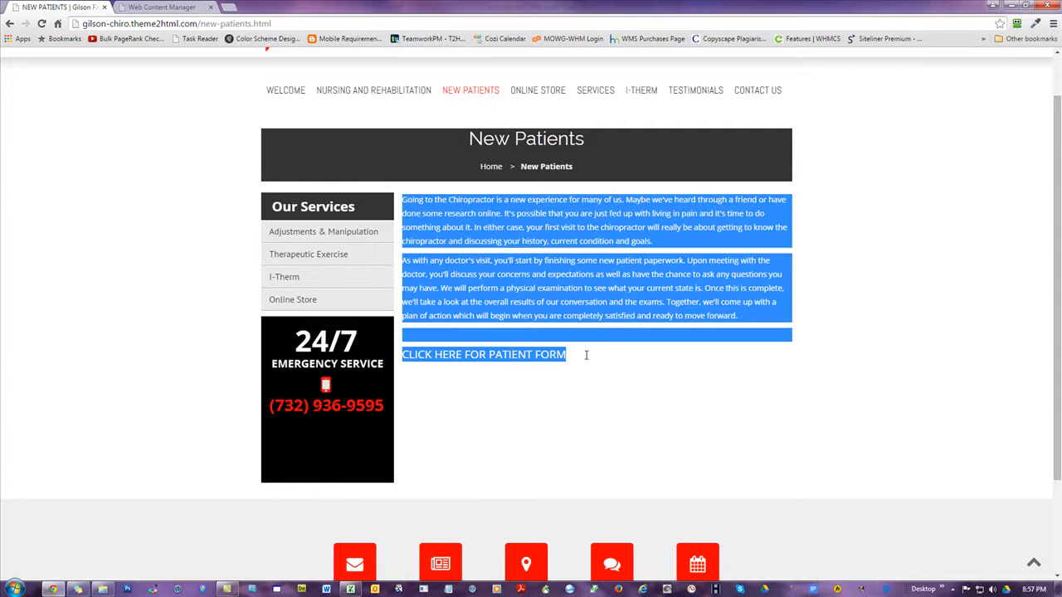
left_click(694, 378)
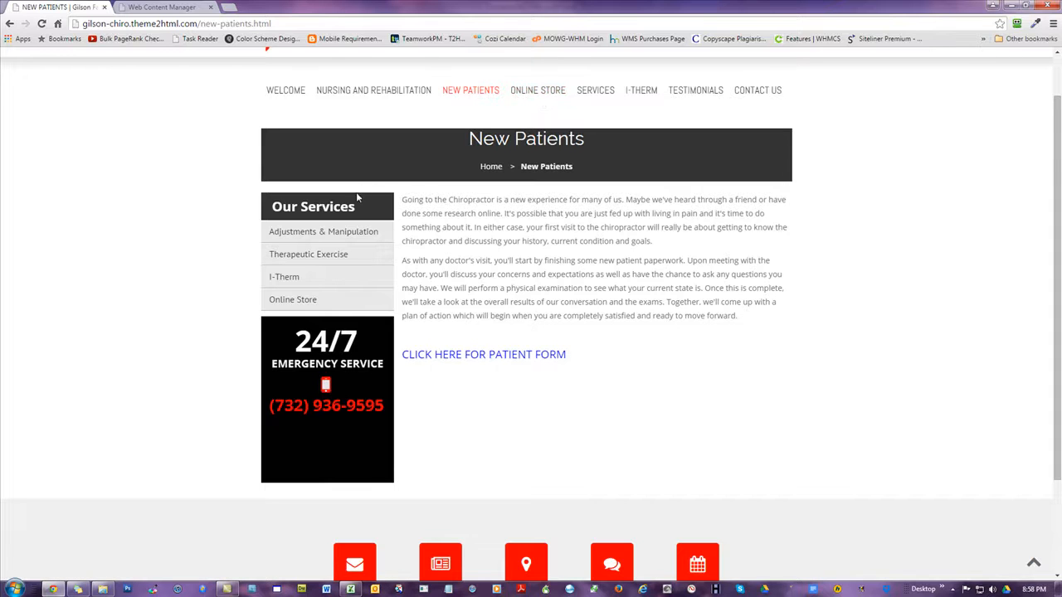
Open the live Online Store page, review its product listings, and highlight the whole product content block
left_click(546, 93)
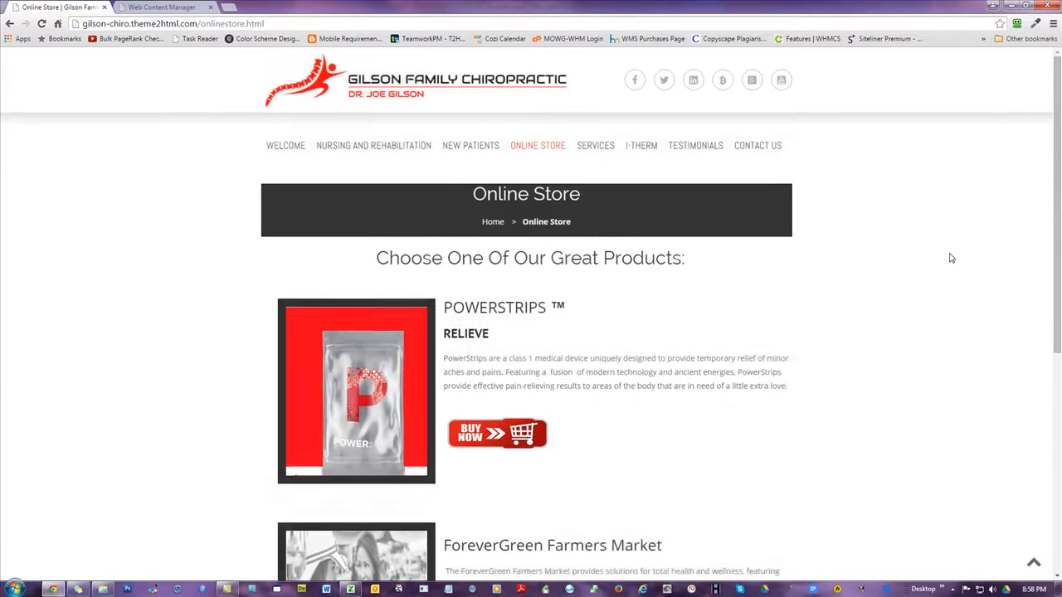
scroll(952, 258, "down", 2)
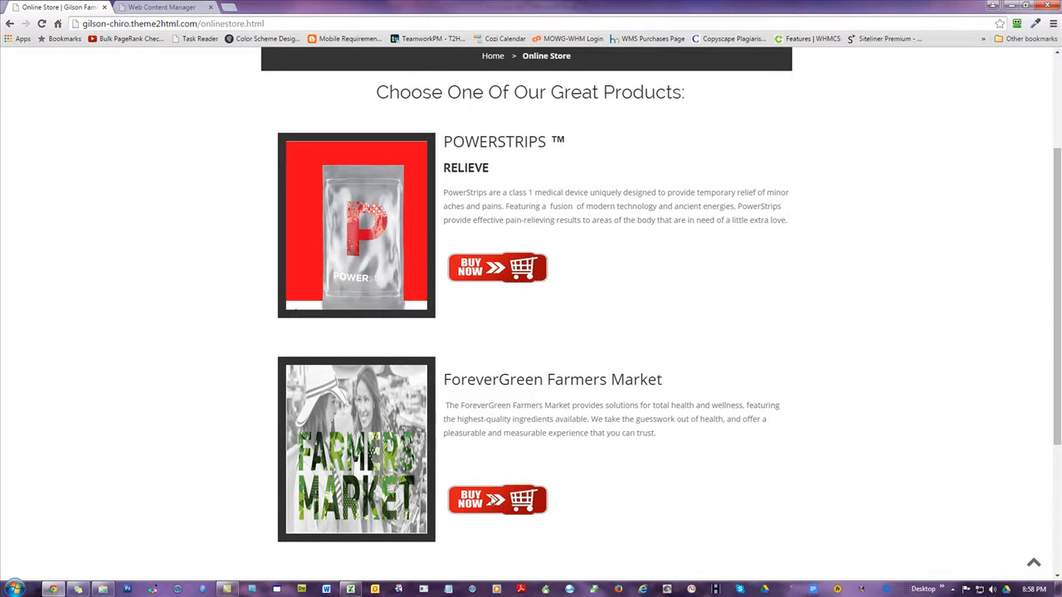
scroll(758, 323, "down", 2)
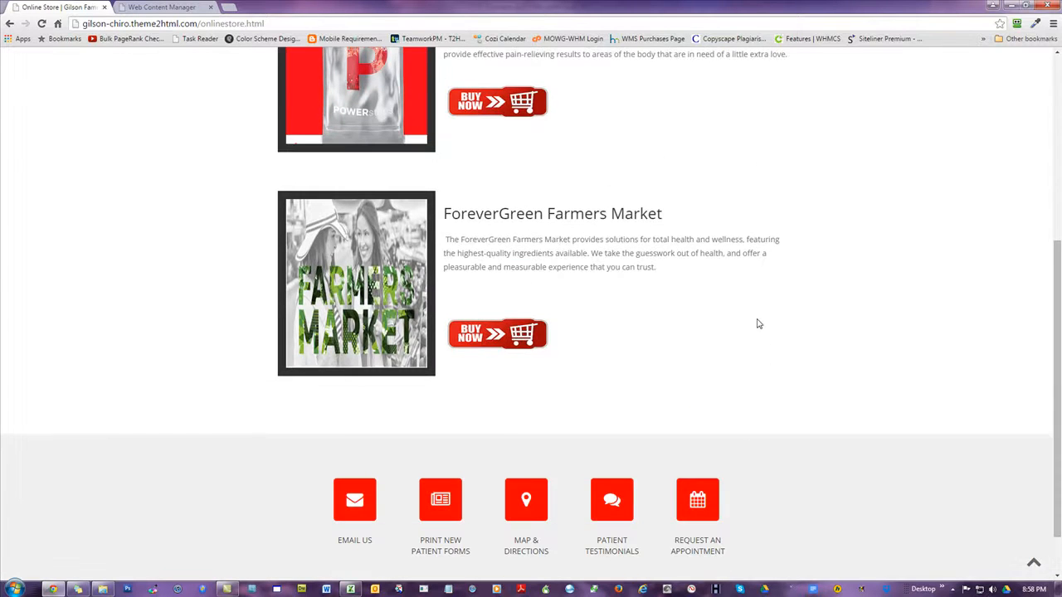
scroll(758, 323, "up", 2)
left_click_drag(375, 96, 615, 503)
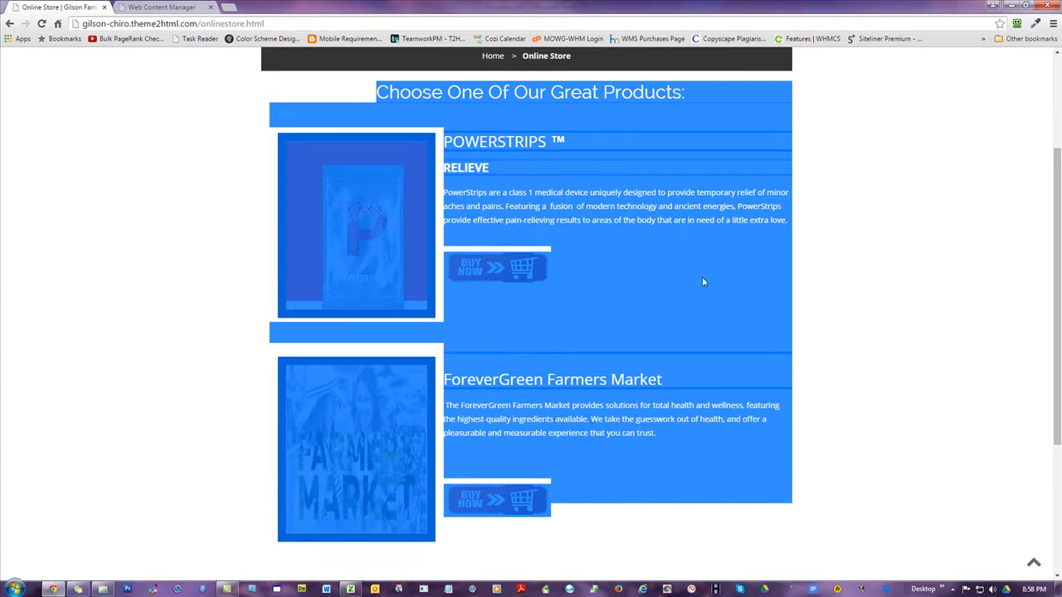
left_click(184, 209)
scroll(212, 324, "up", 2)
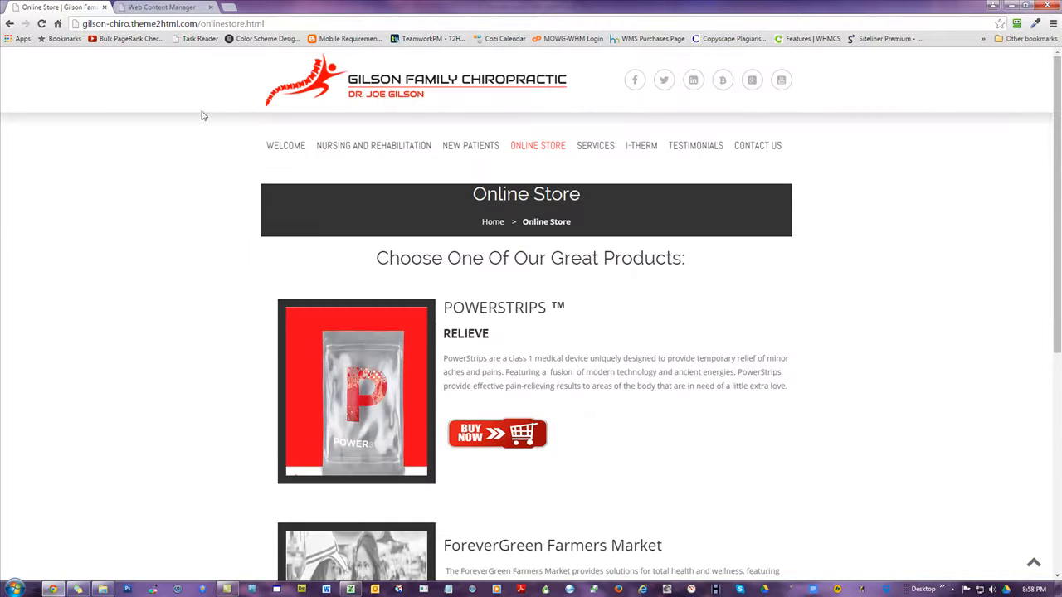
Open the Online Store page for editing in the Web Content Manager and review its page content
left_click(154, 7)
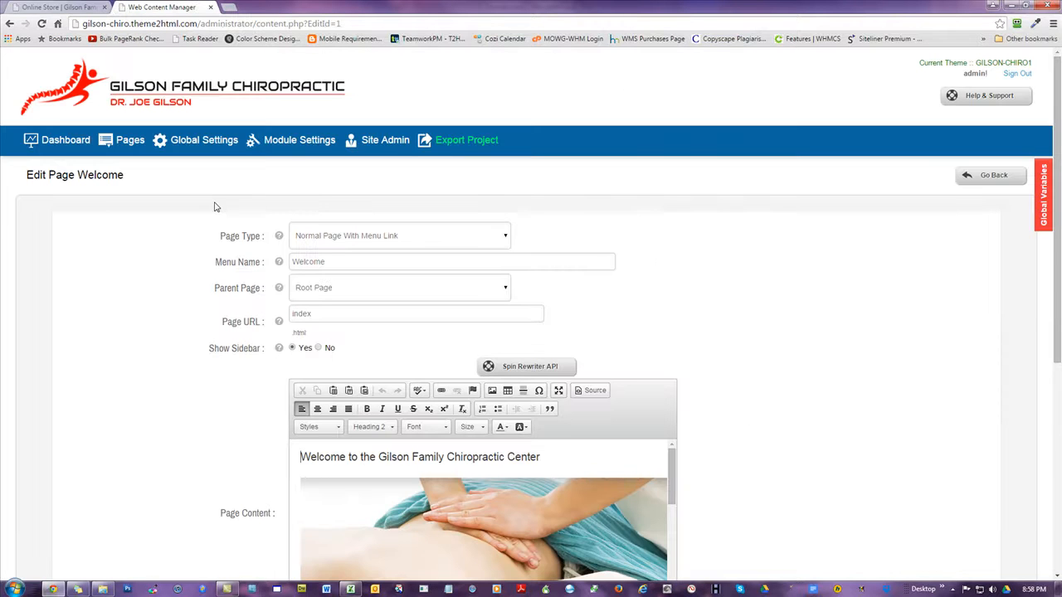
left_click(130, 140)
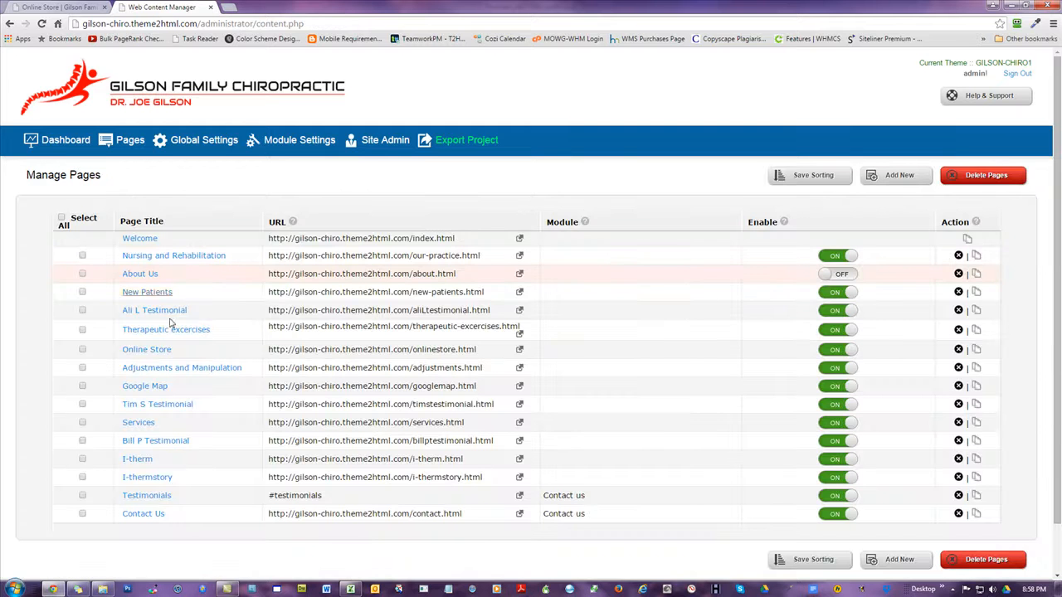
left_click(147, 351)
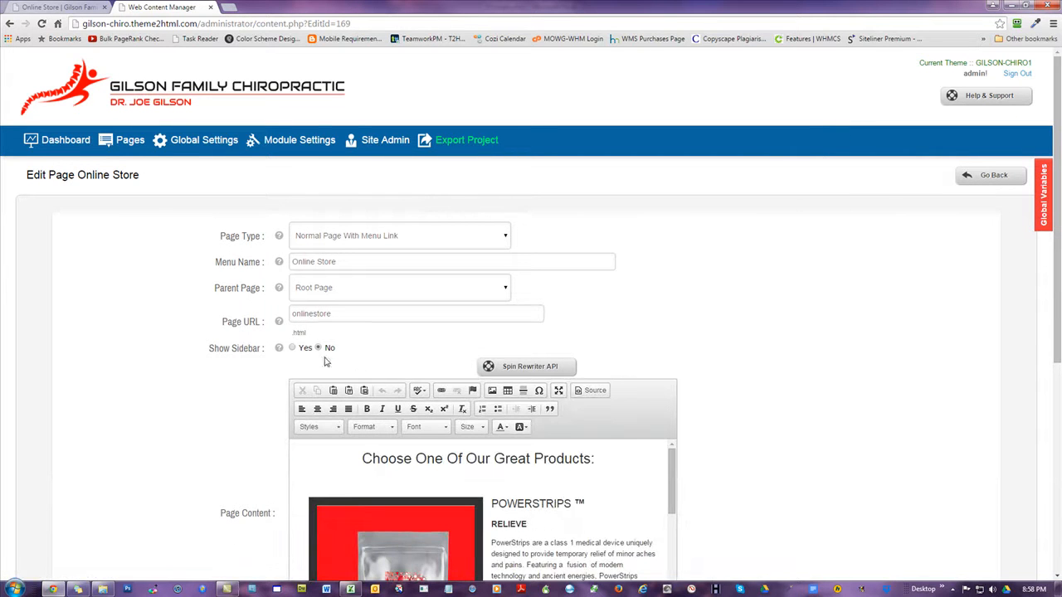
scroll(858, 252, "down", 3)
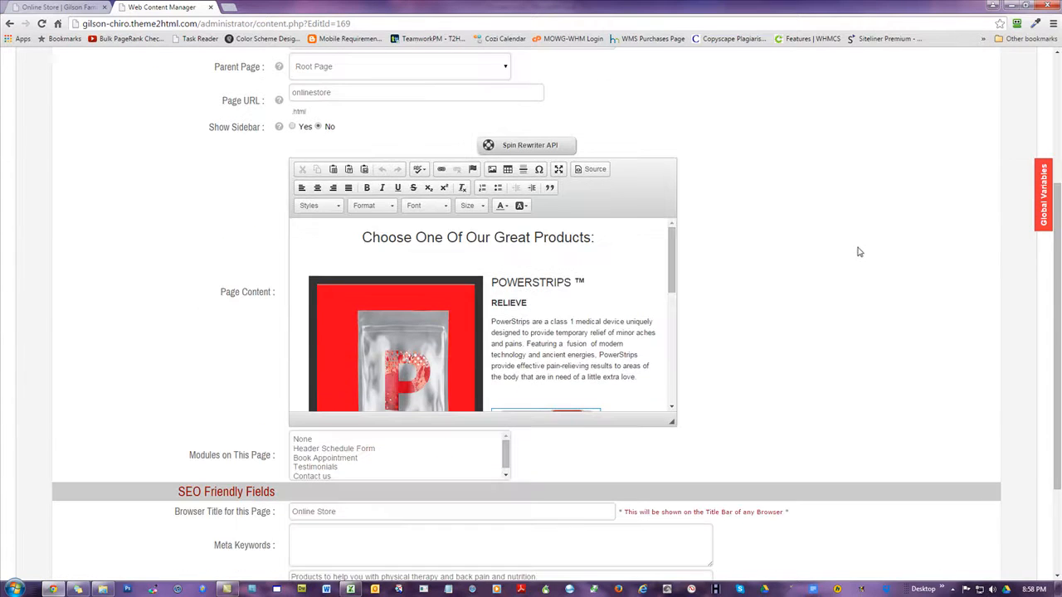
left_click_drag(674, 240, 685, 373)
scroll(576, 289, "up", 10)
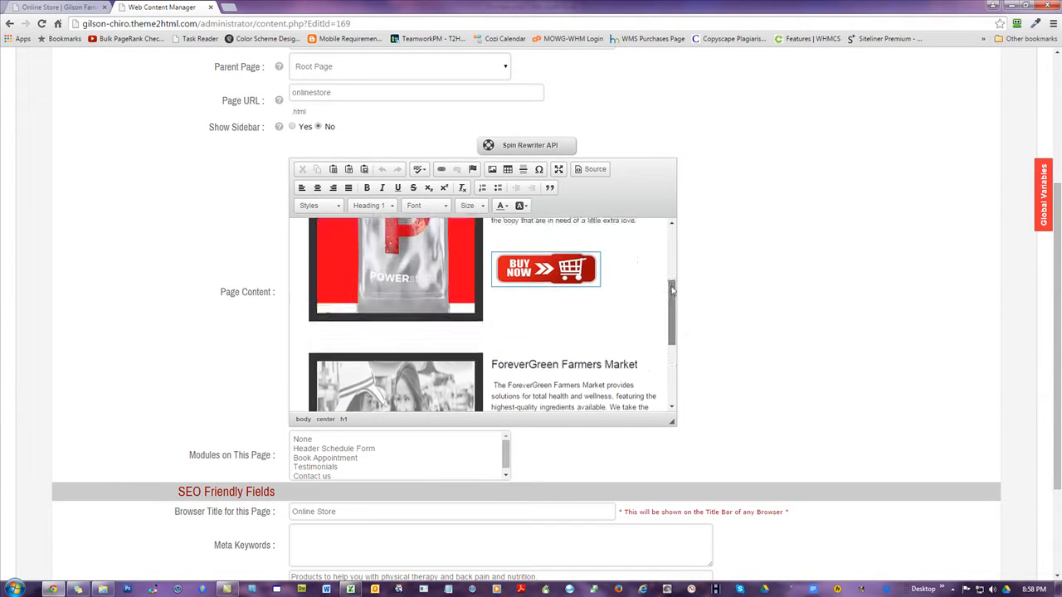
Highlight the POWERSTRIPS and ForeverGreen product names in the Online Store page's content
left_click_drag(572, 283, 492, 283)
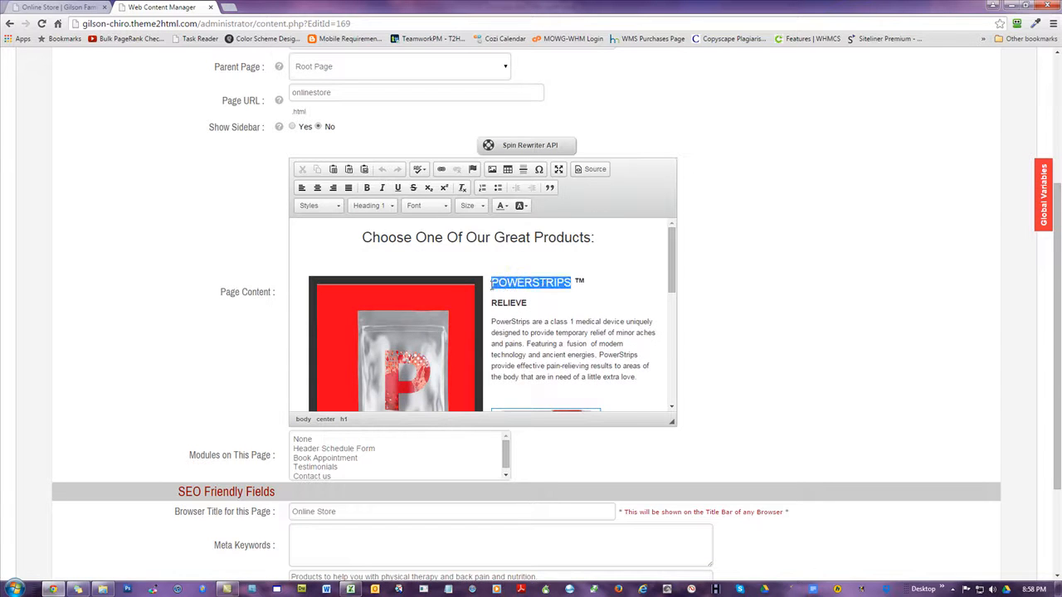
scroll(550, 323, "down", 3)
left_click_drag(562, 357, 496, 357)
left_click(528, 378)
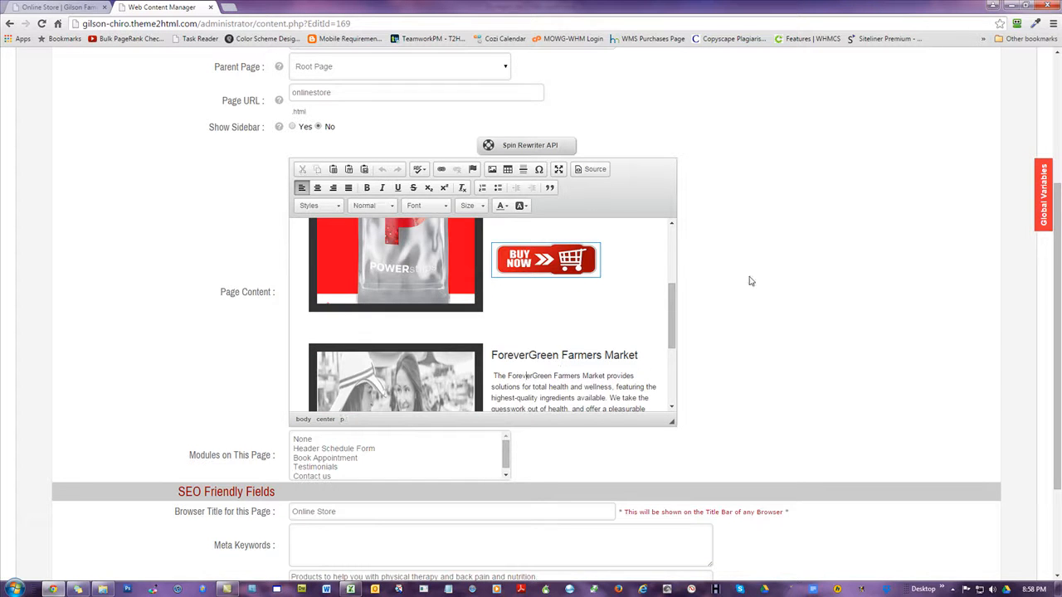
scroll(821, 249, "up", 3)
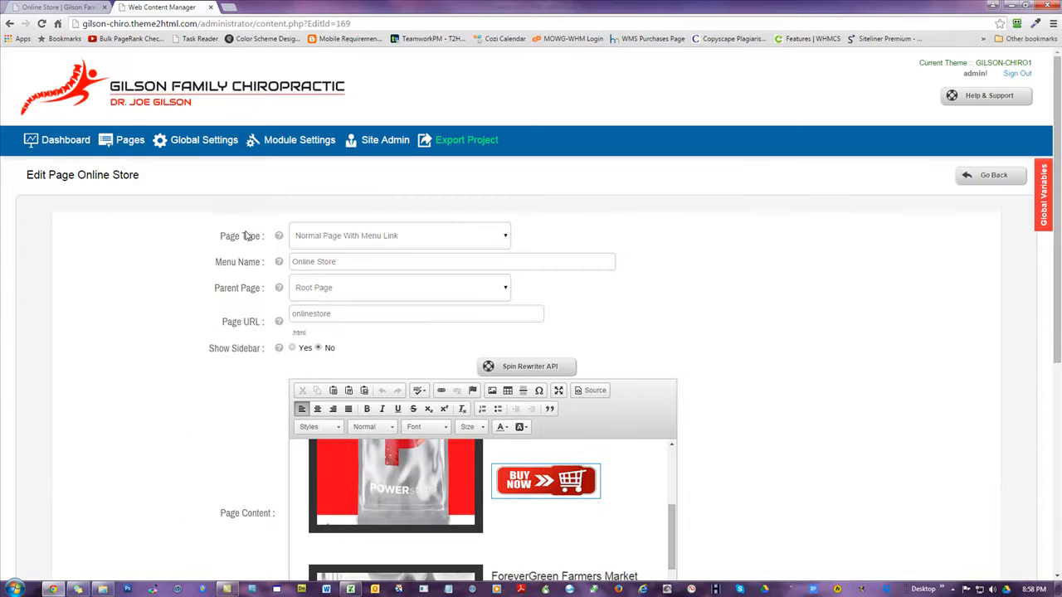
Open the Welcome page for editing and highlight the welcome heading and images in its content
left_click(128, 143)
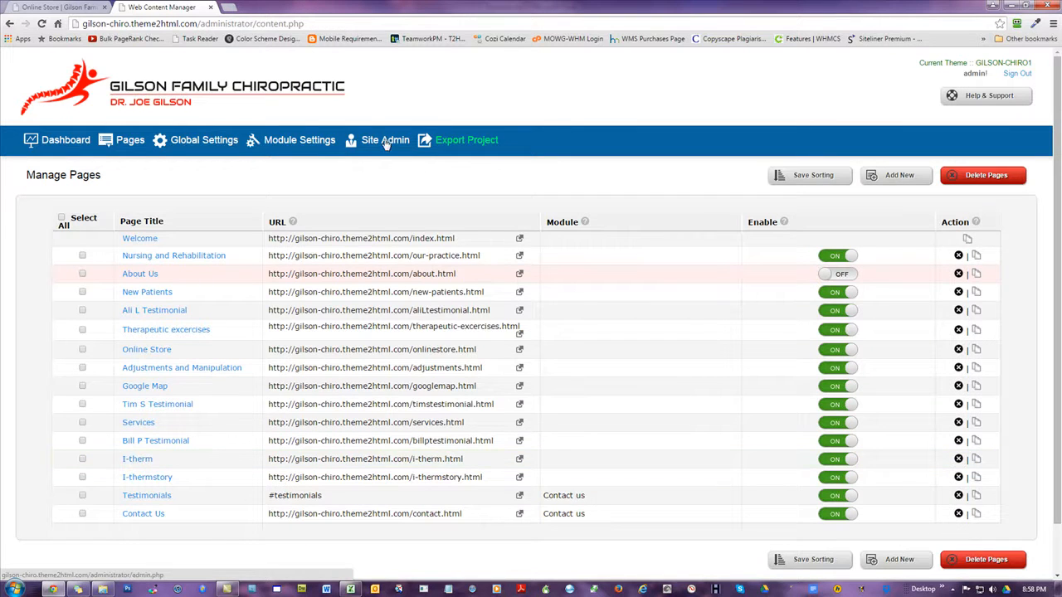
left_click(149, 240)
scroll(913, 292, "down", 2)
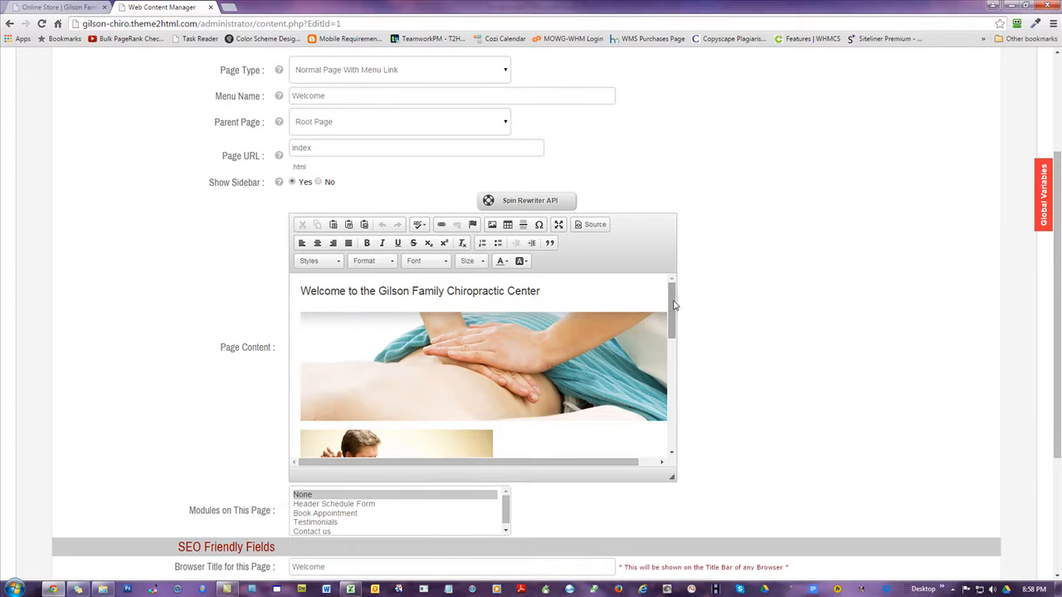
mouse_move(673, 305)
left_mouse_down()
mouse_move(683, 426)
mouse_move(677, 308)
left_mouse_up()
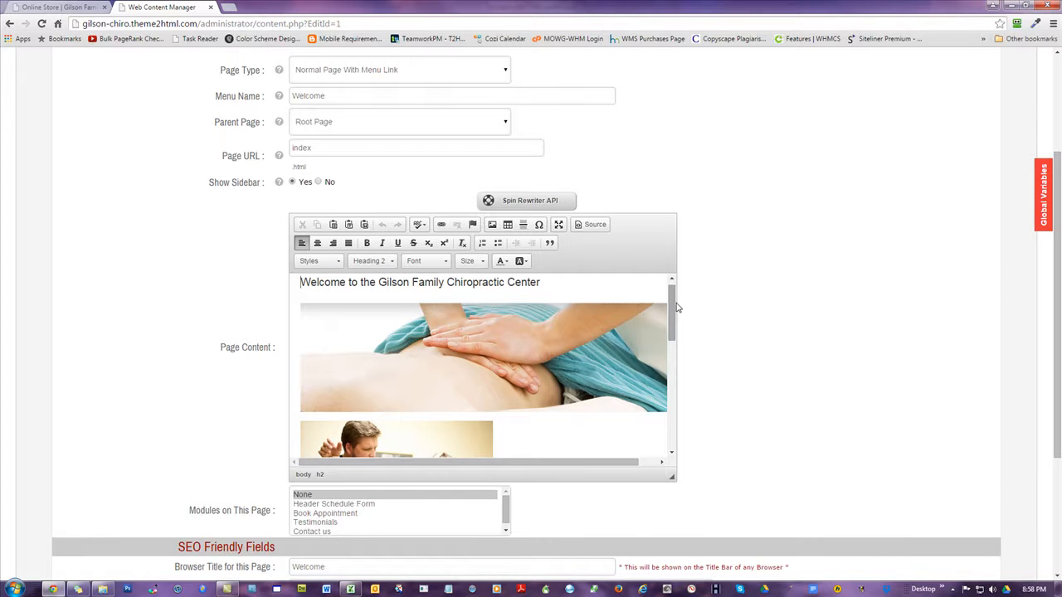
scroll(674, 307, "up", 1)
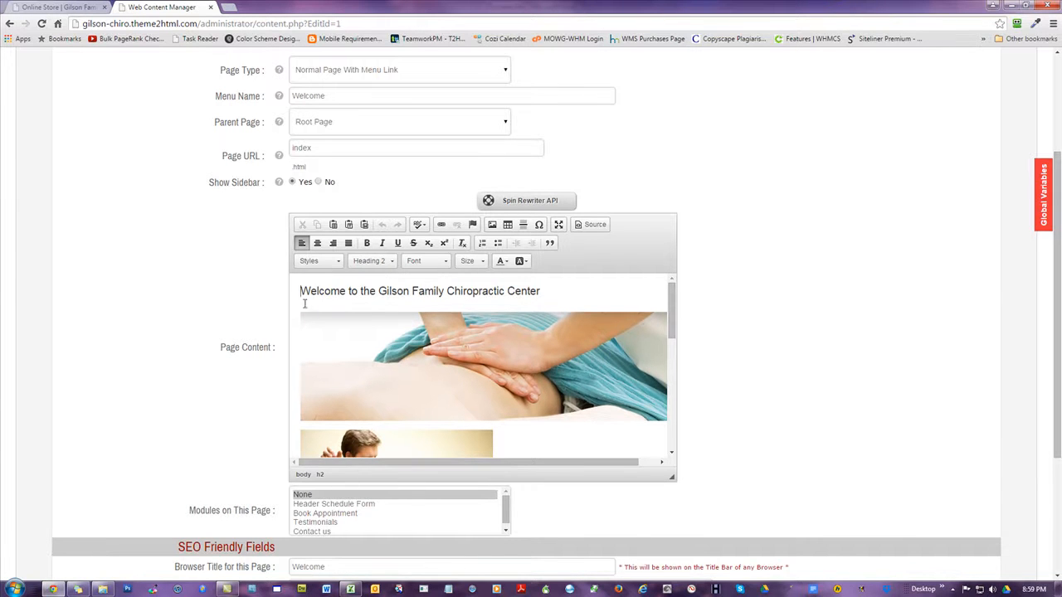
left_click_drag(302, 296, 511, 442)
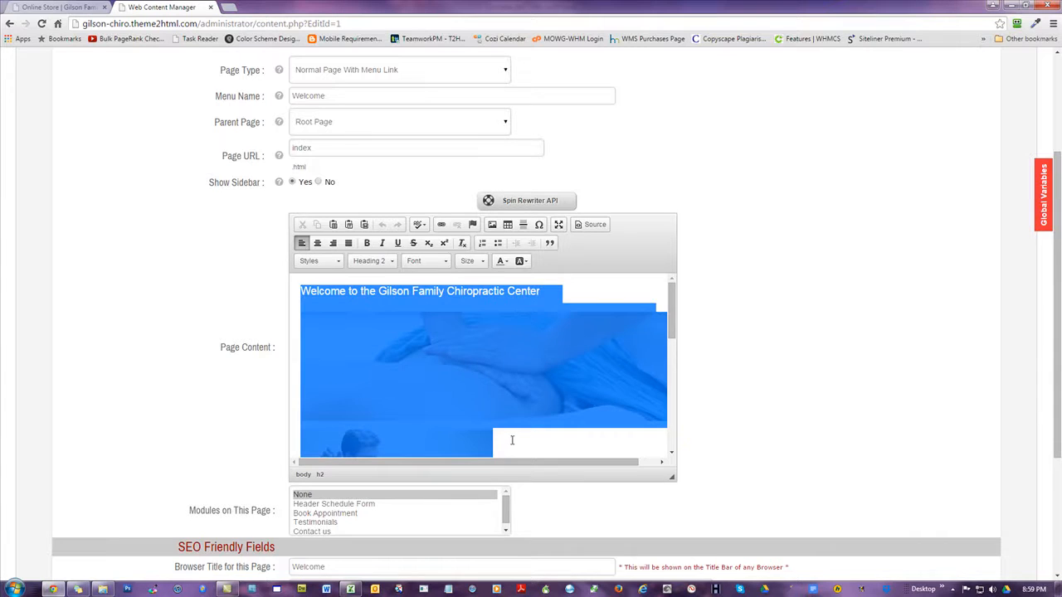
left_click(512, 442)
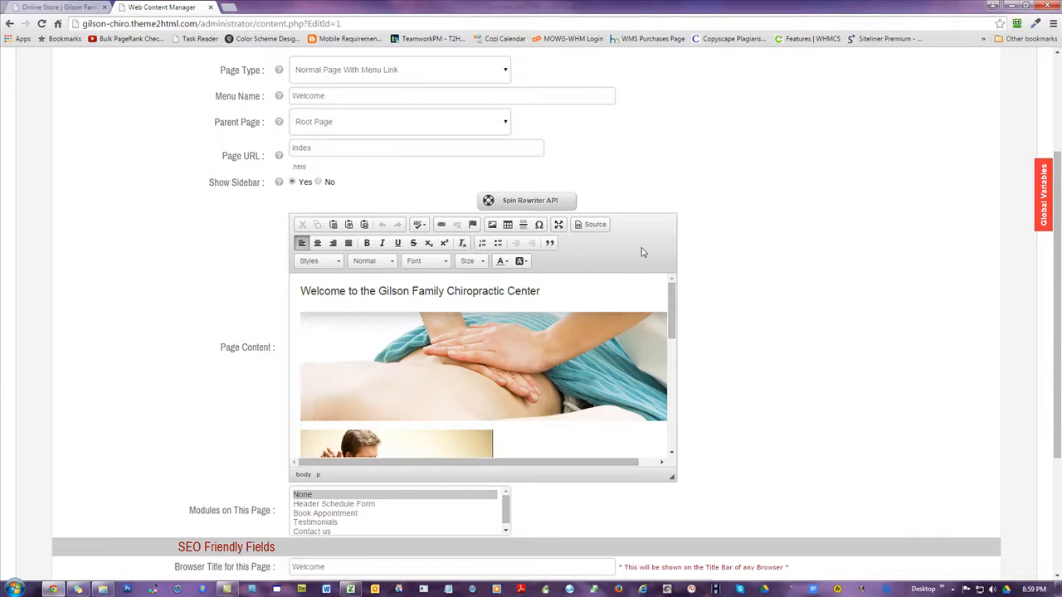
Show the Welcome page content as HTML source and copy all of it
left_click(588, 227)
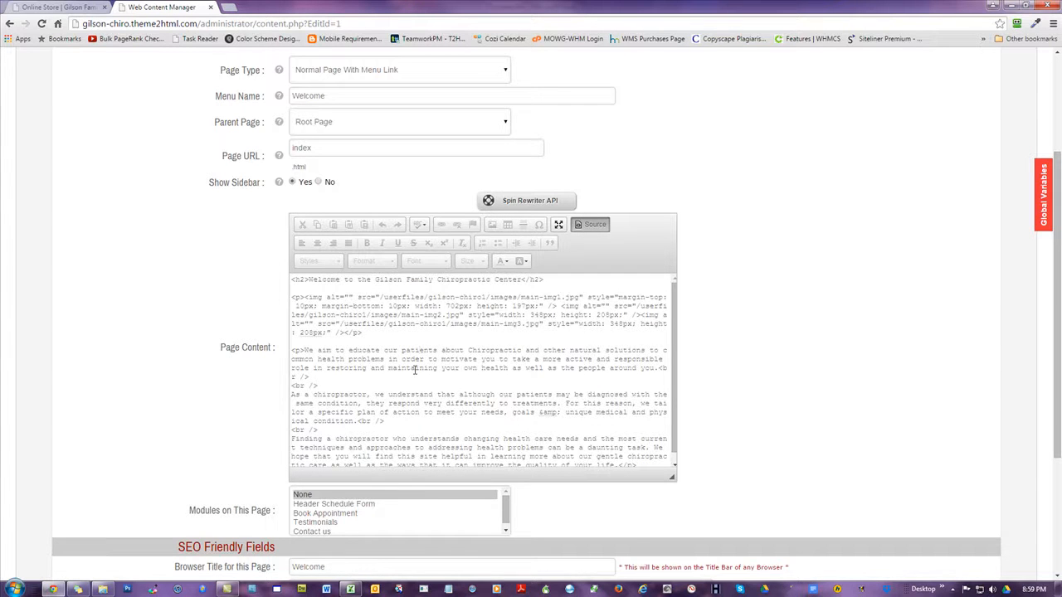
key("ctrl+a")
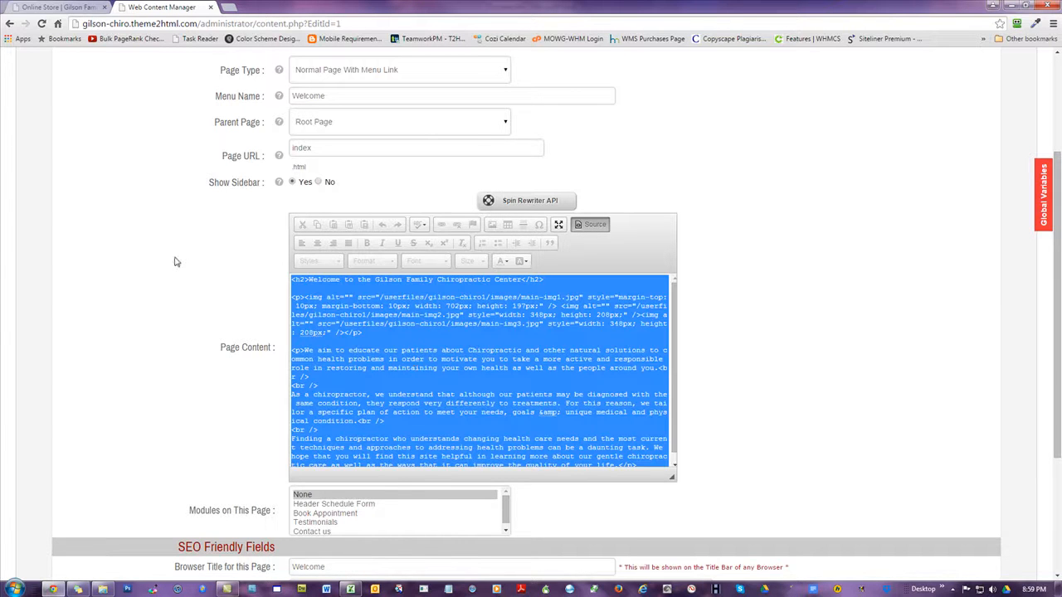
left_click(137, 272)
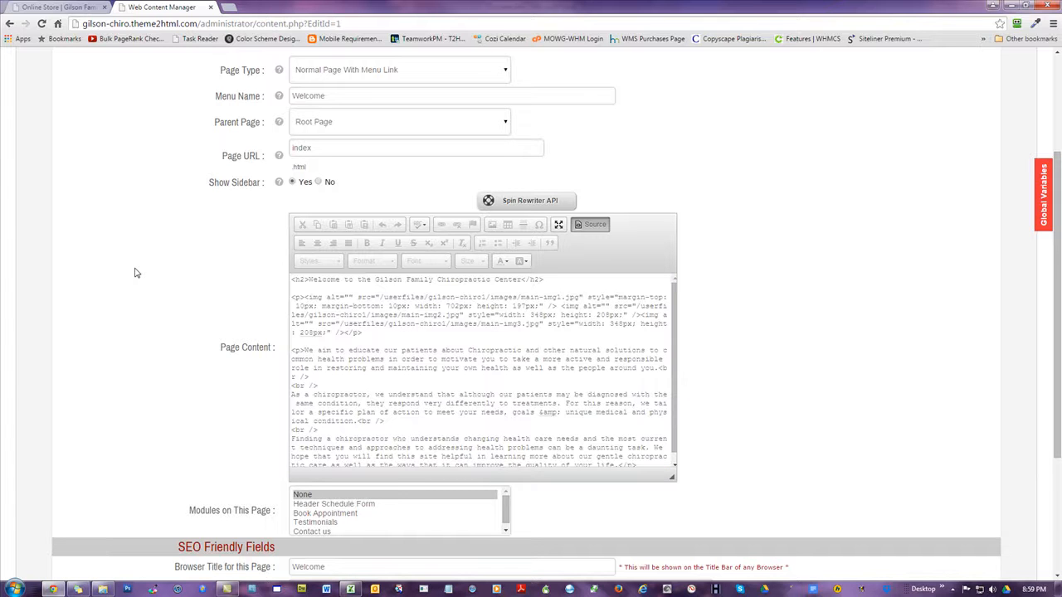
Switch to the Domains.xlsx workbook in Excel and view the seed article in cell A1 of the Feeder sheet
left_click(350, 589)
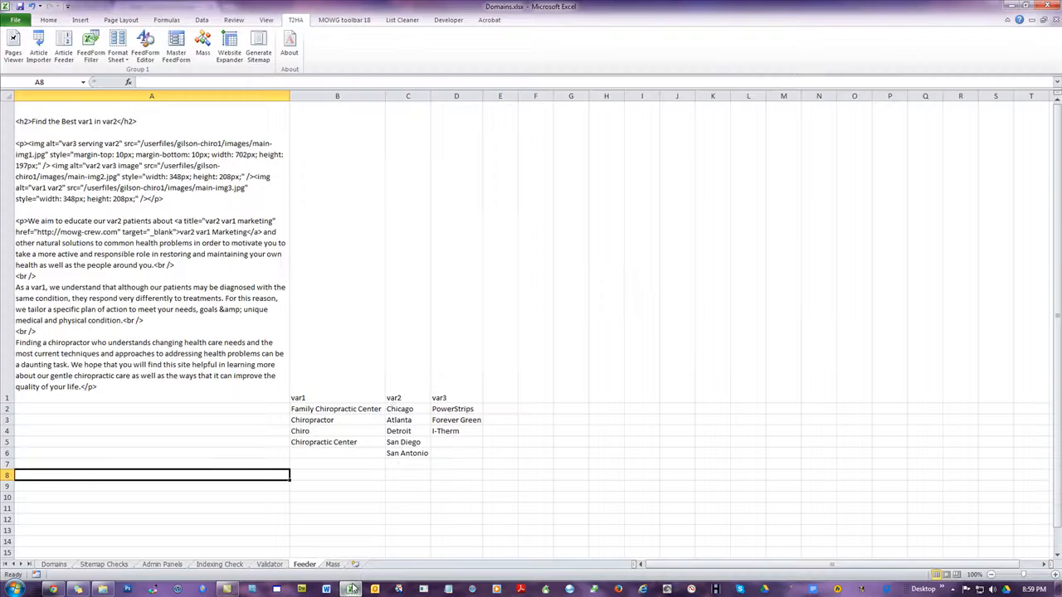
left_click(102, 232)
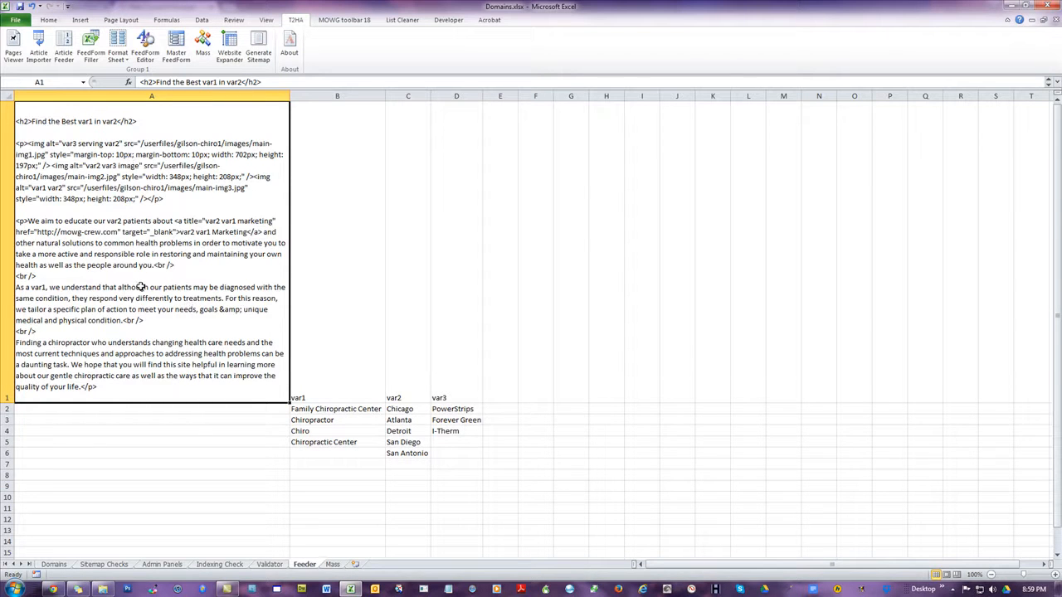
scroll(142, 277, "down", 2)
Try pasting the copied HTML directly into cell A17, inspect individual pasted rows, and undo the paste
left_click(76, 216)
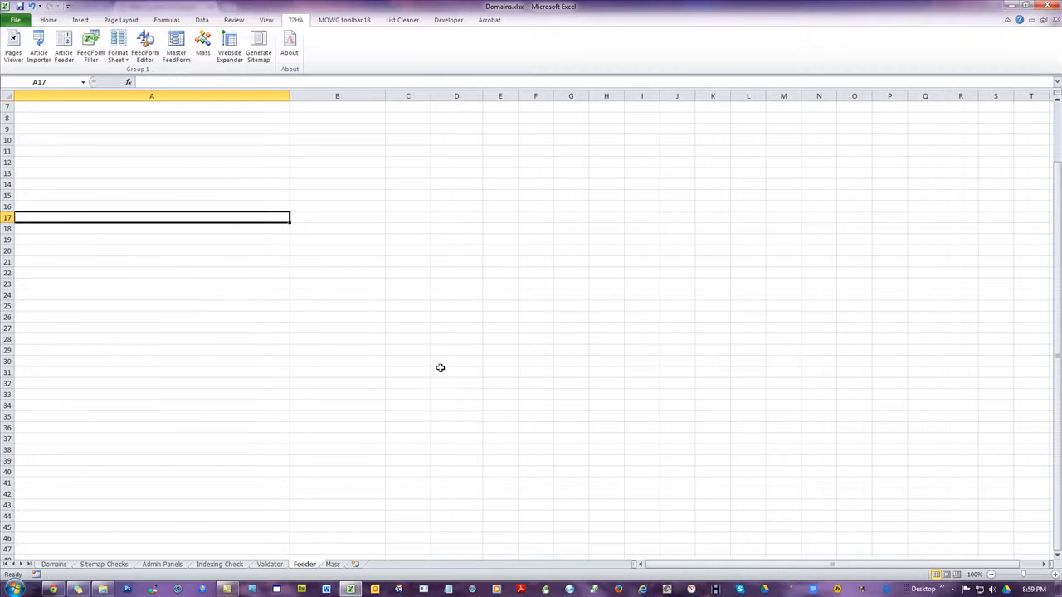
key("ctrl+v")
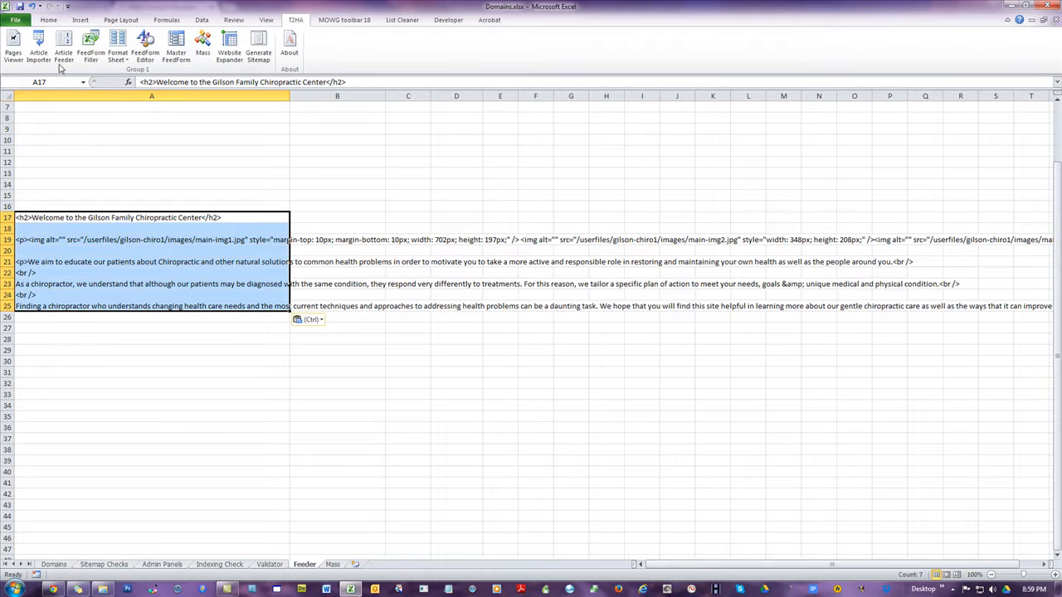
left_click(80, 241)
left_click(81, 263)
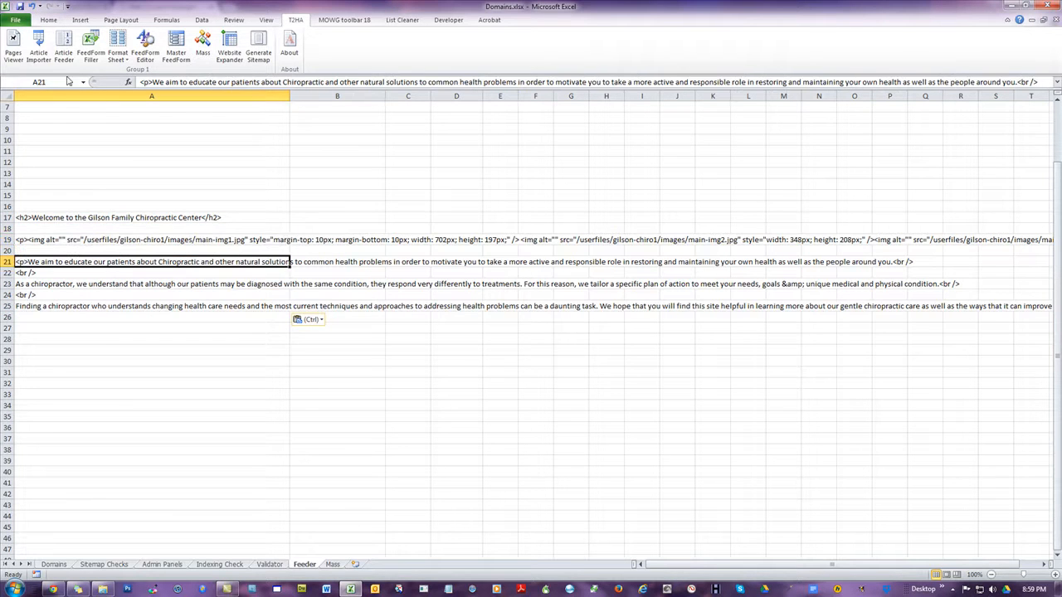
left_click(31, 6)
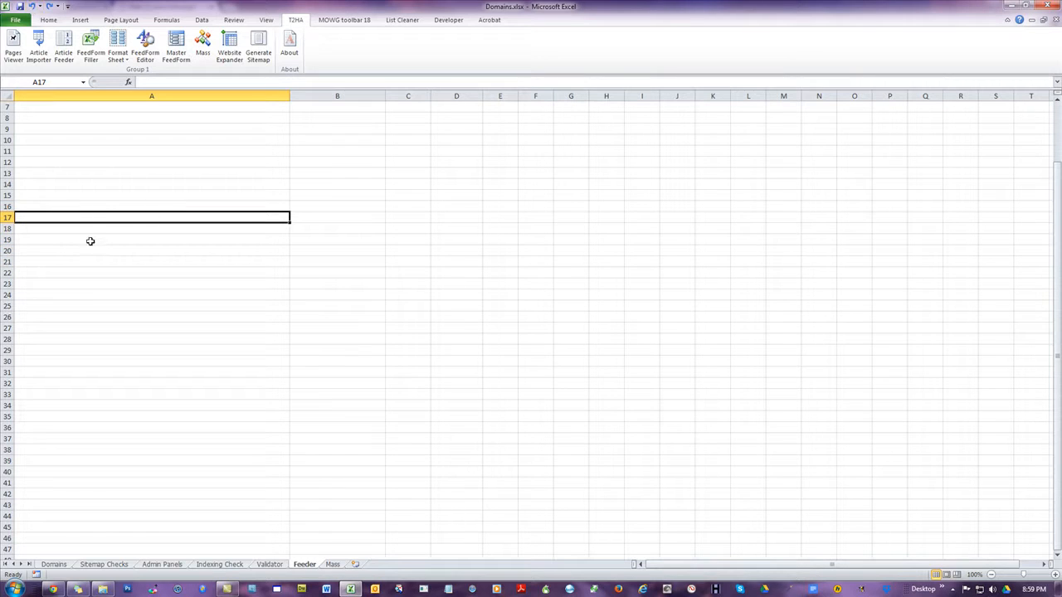
Paste the copied HTML inside cell A17 in edit mode so the whole source stays in one cell
left_click(186, 249)
double_click(177, 218)
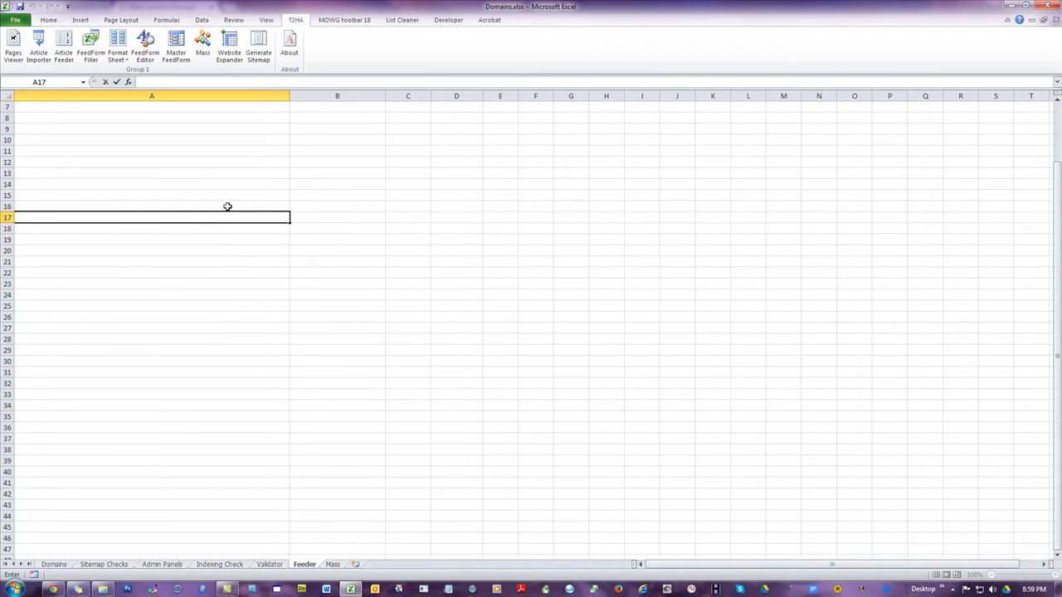
type("<h2>Welcome to the Gilson Family Chiropractic Center</h2>  <p><img alt=\"\" src=\"/userfiles/gilson-chiro1/images/main-img1.jpg\" style=\"margin-top: 10px; margin-bottom: 10px; width: 702px; height: 197px;\" /><img alt=\"\" src=\"/userfiles/gilson-chiro1/images/main-img2.jpg\" style=\"width: 348px; height: 208px;\" /><img alt=\"\" src=\"/userfiles/gilson-chiro1/images/main-img3.jpg\" style=\"width: 348px; height: 208px;\" /></p>  <p>We aim to educate our patients about Chiropractic and other natural solutions to common health problems in order to motivate you to take a more active and responsible role in restoring and maintaining your own health as well as the people around you.<br /> <br /> As a chiropractor, we understand that although our patients may be diagnosed with the same condition, they respond very differently to treatments. For this reason, we tailor a specific plan of action to meet your needs, goals &amp; unique medical and physical condition.<br /> <br /> Finding a chiropractor who understands changing health care needs and the most current techniques and approaches to addressing health problems can be a daunting task. We hope that you will find this site helpful in learning more about our gentle chiropractic care as well as the ways that it can improve the quality of your life.</p>")
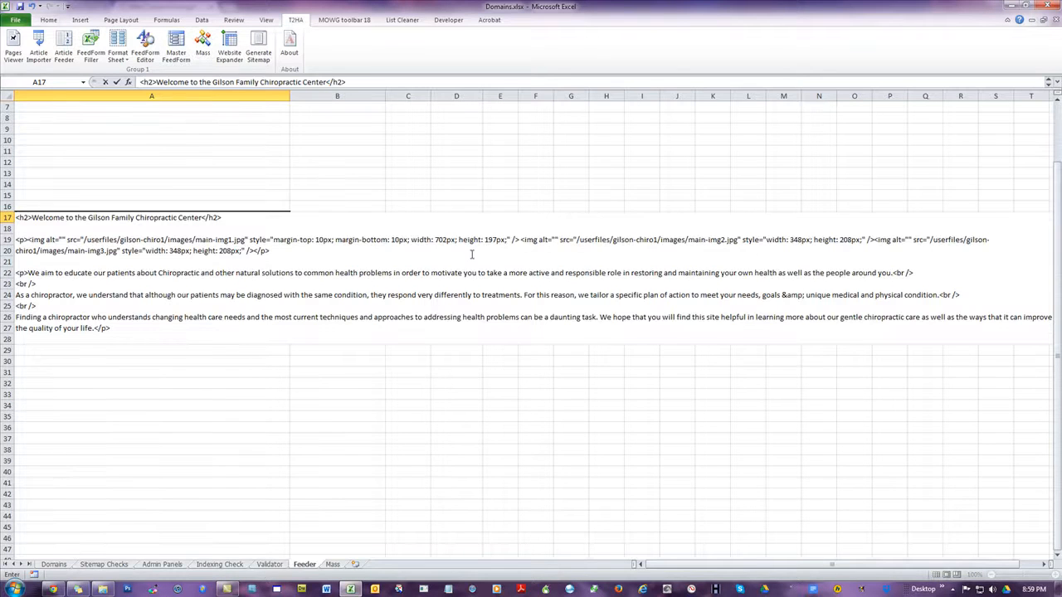
left_click(166, 376)
left_click(401, 366)
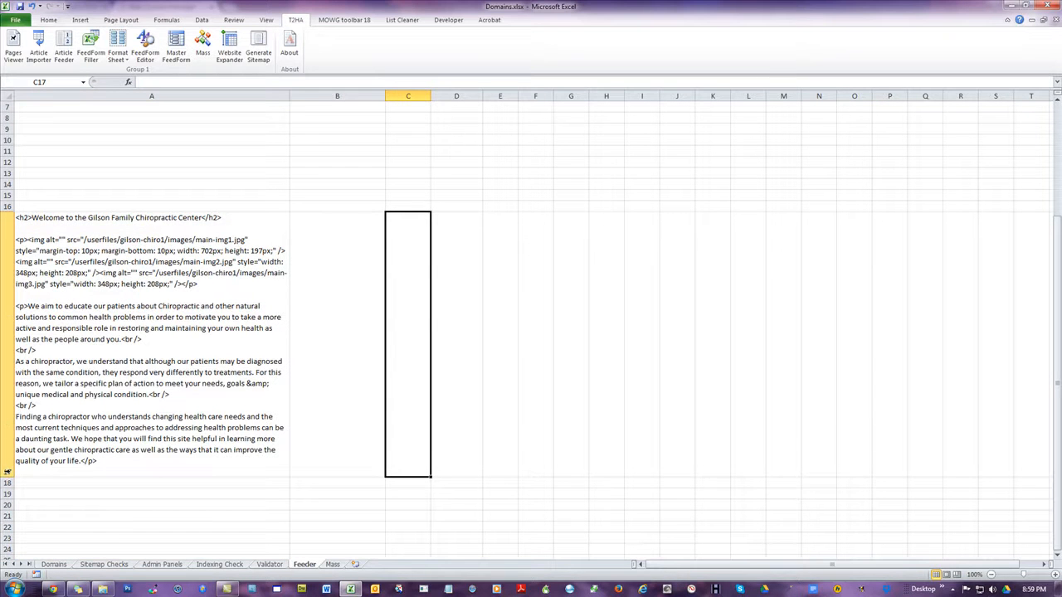
left_click(328, 192)
left_click(189, 280)
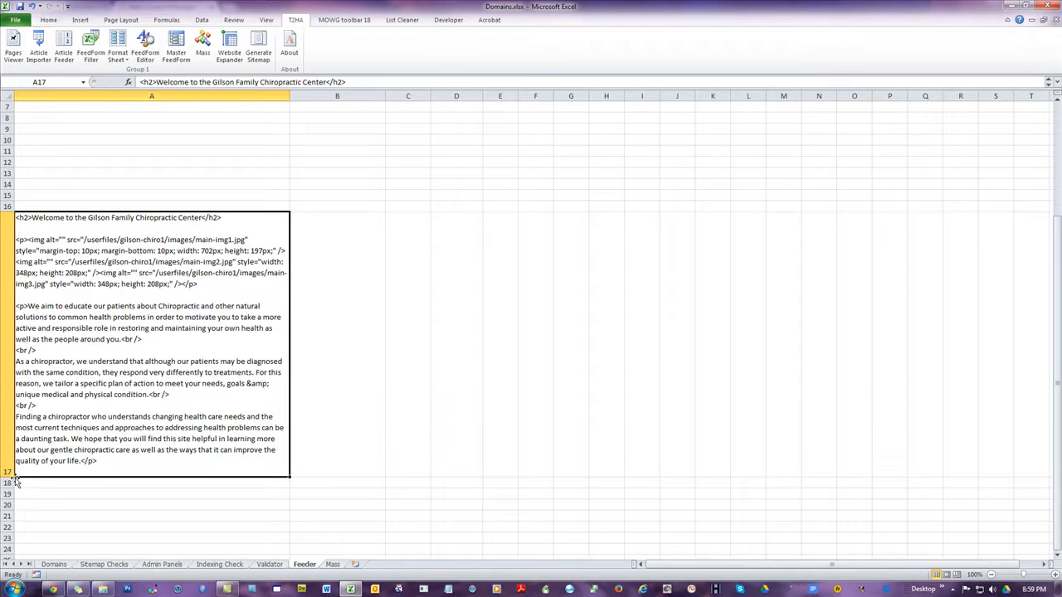
Shrink row 17 to about one line high, and enlarge it again to show the pasted HTML
left_click_drag(18, 477, 17, 227)
left_click(168, 363)
left_click(128, 221)
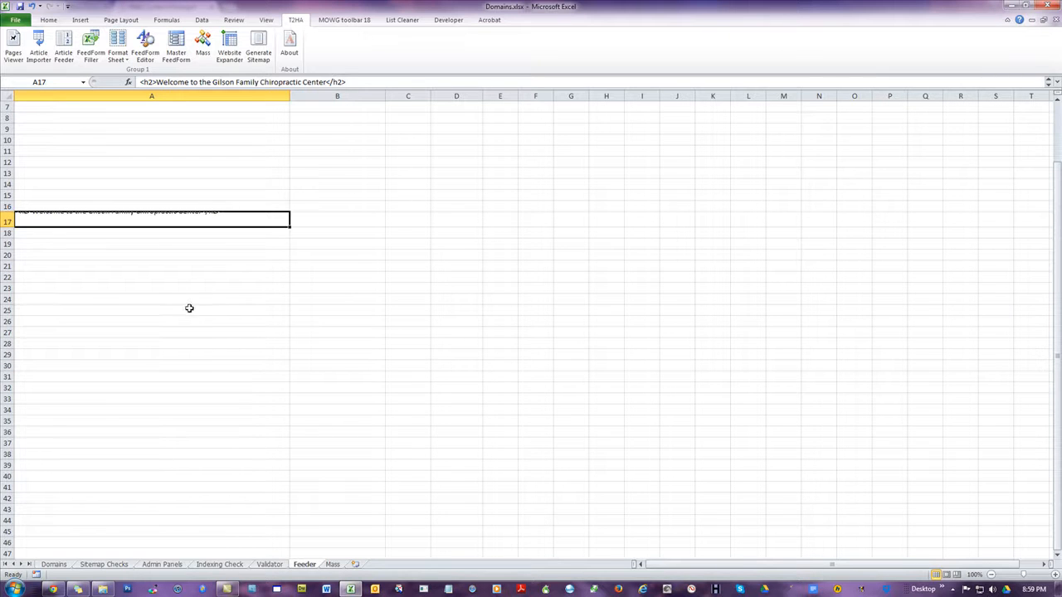
double_click(17, 228)
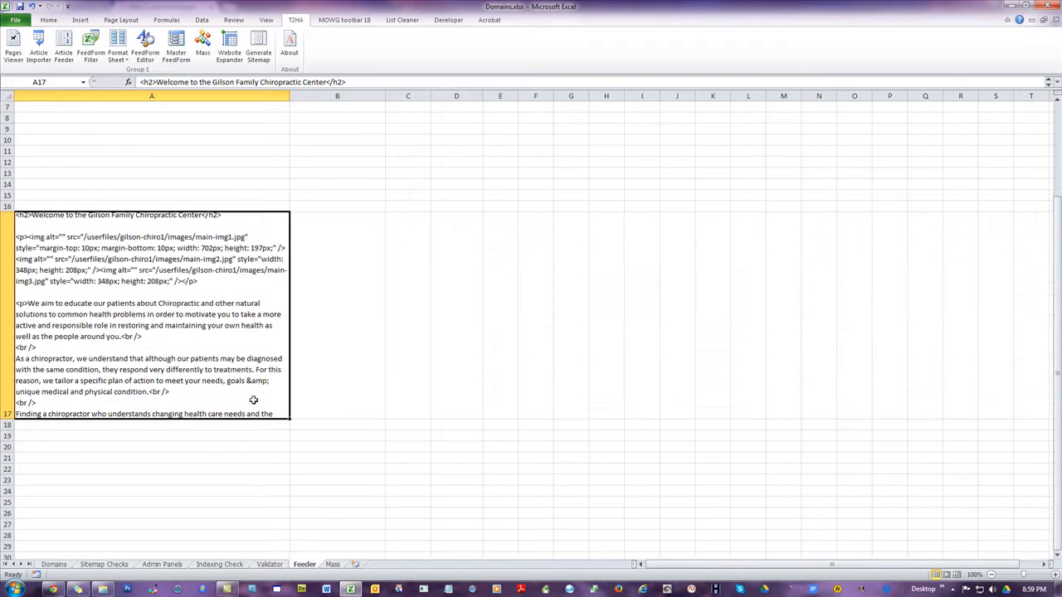
Delete row 17 containing the pasted HTML from the Feeder sheet
left_click(7, 348)
right_click(115, 276)
left_click(143, 361)
left_click(101, 165)
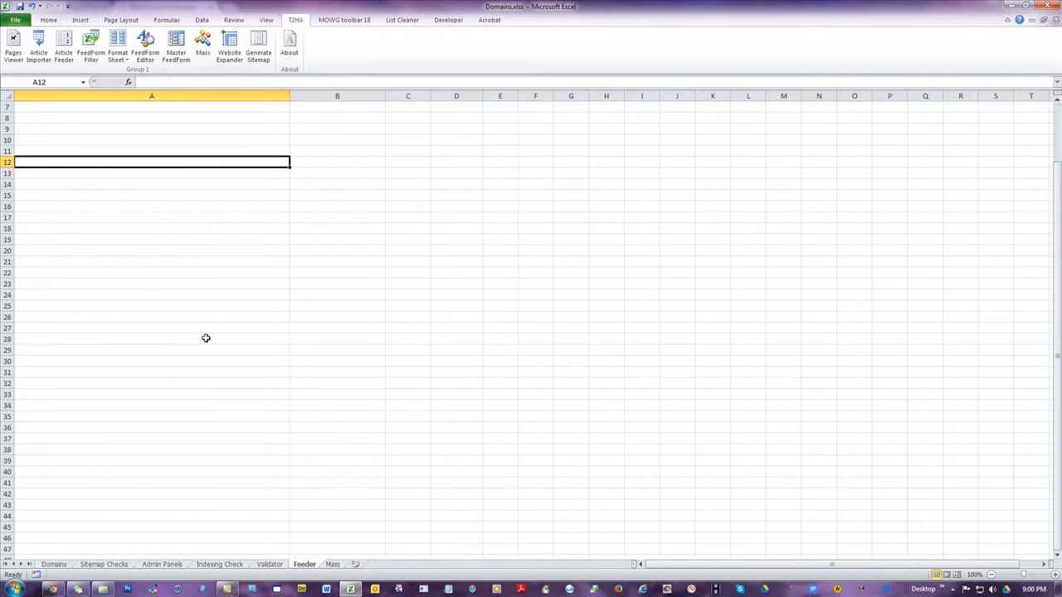
Open the seed article in cell A1 for editing and highlight its heading text "Find the Best var1 in var2"
scroll(206, 339, "up", 2)
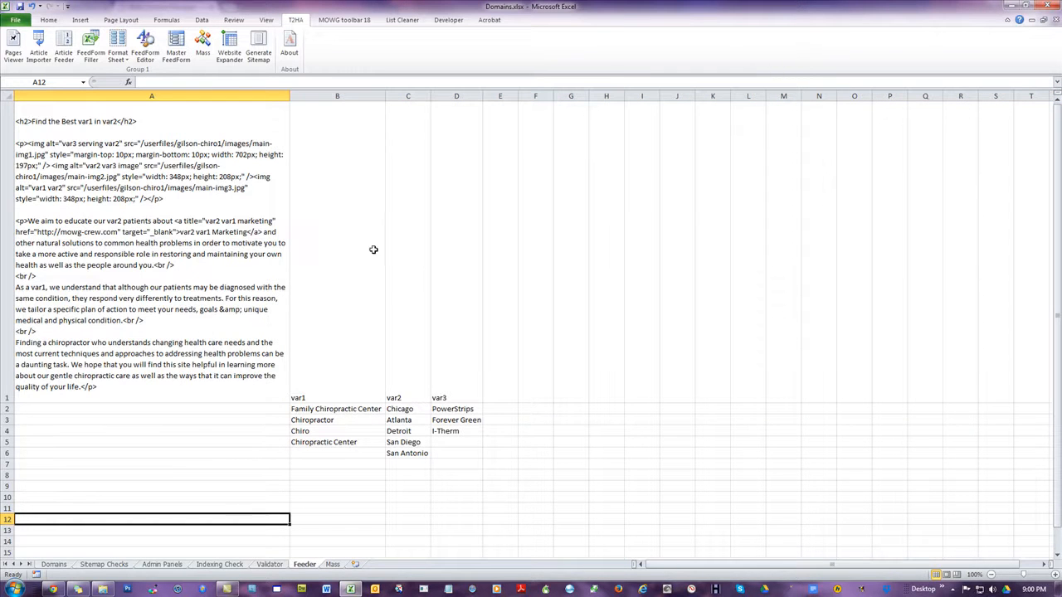
left_click(125, 208)
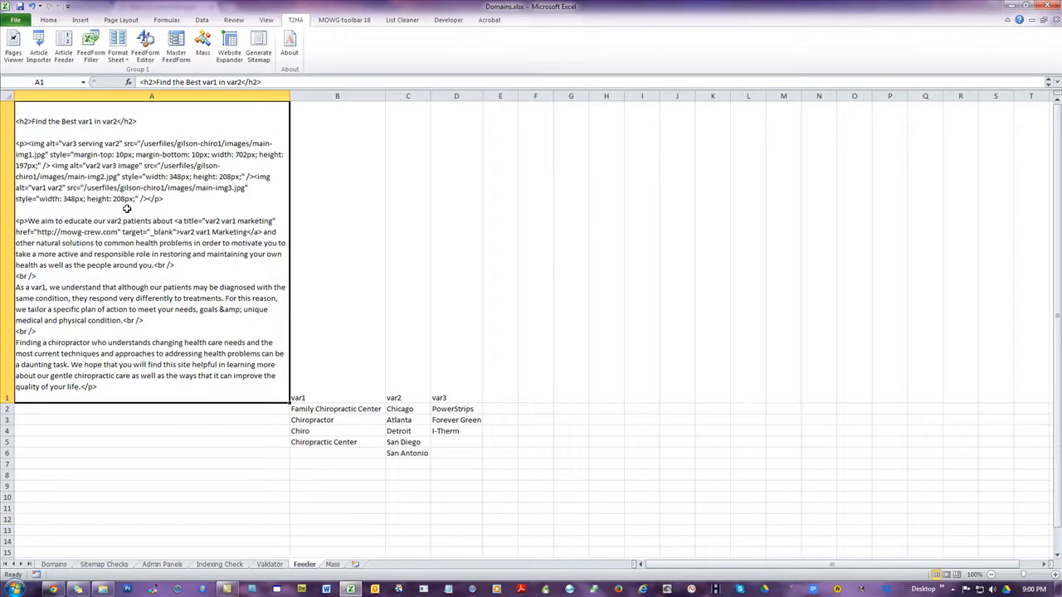
double_click(34, 121)
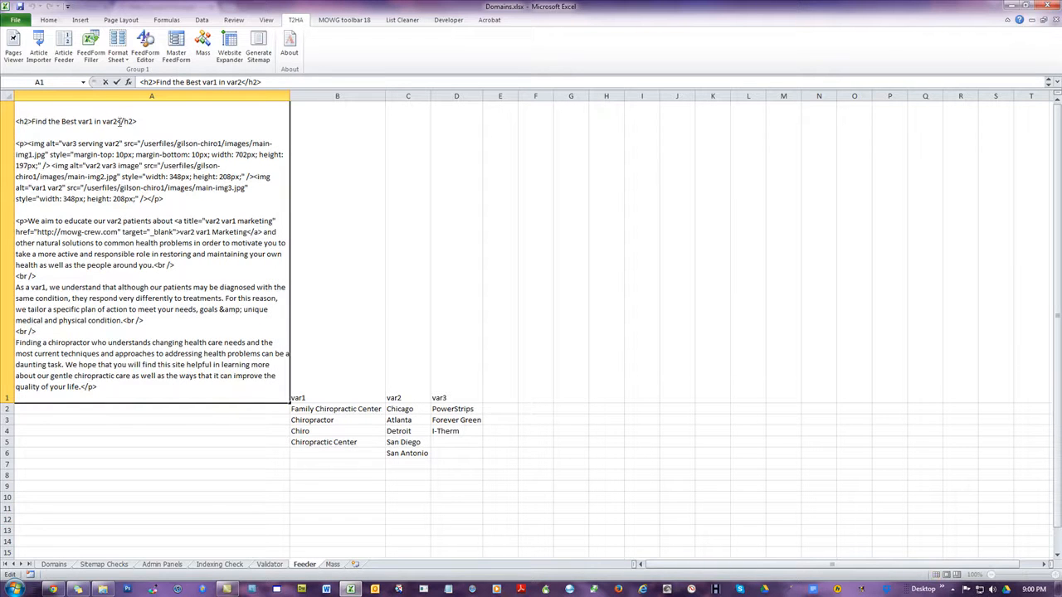
left_click_drag(118, 121, 33, 122)
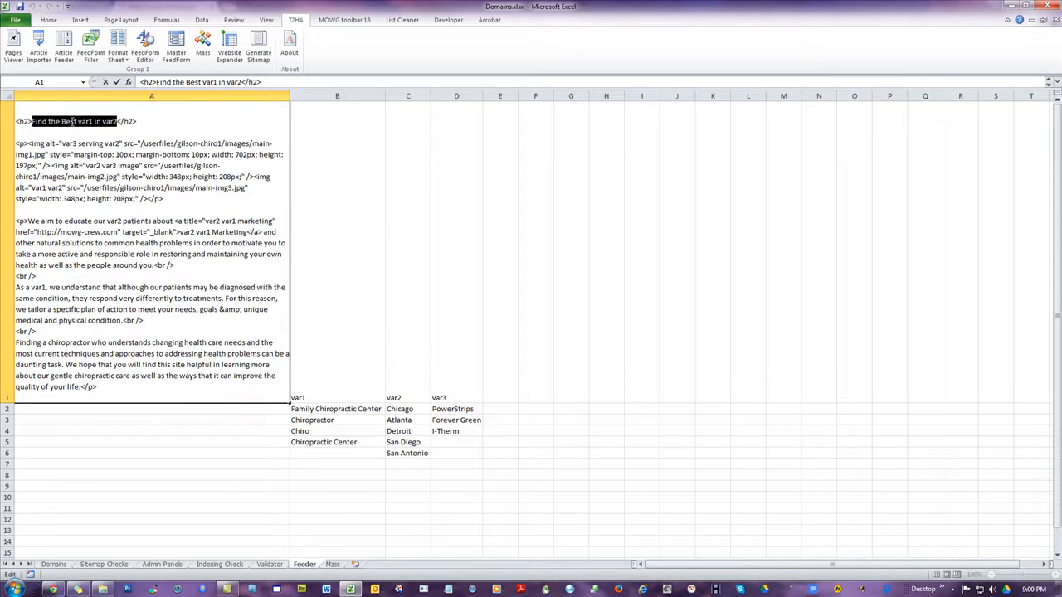
left_click(48, 145)
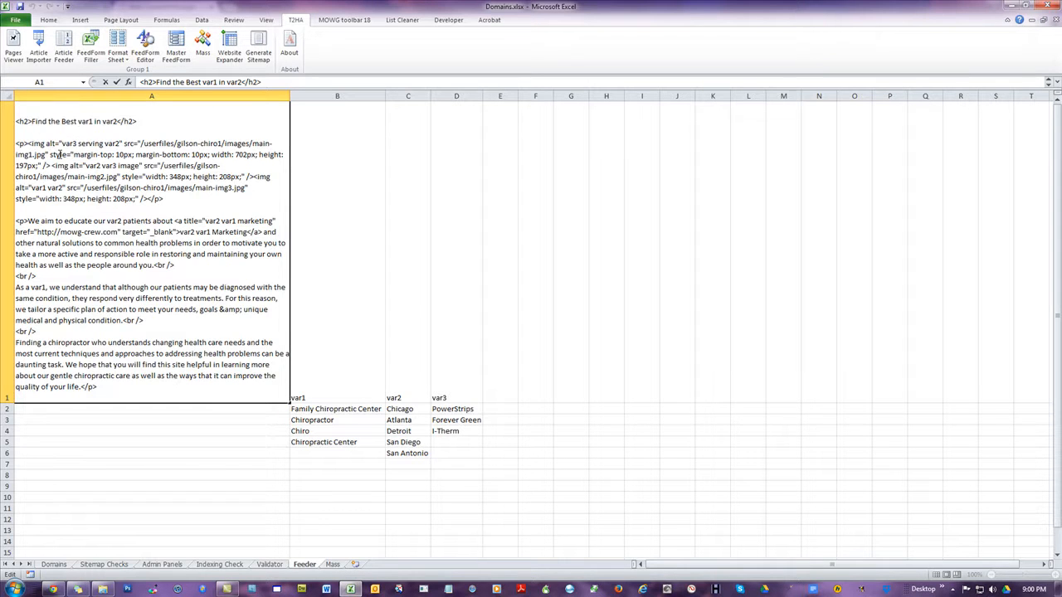
Remove the first image's alt text "var3 serving var2" in cell A1 and put it back
left_click_drag(62, 143, 121, 143)
key("ctrl+c")
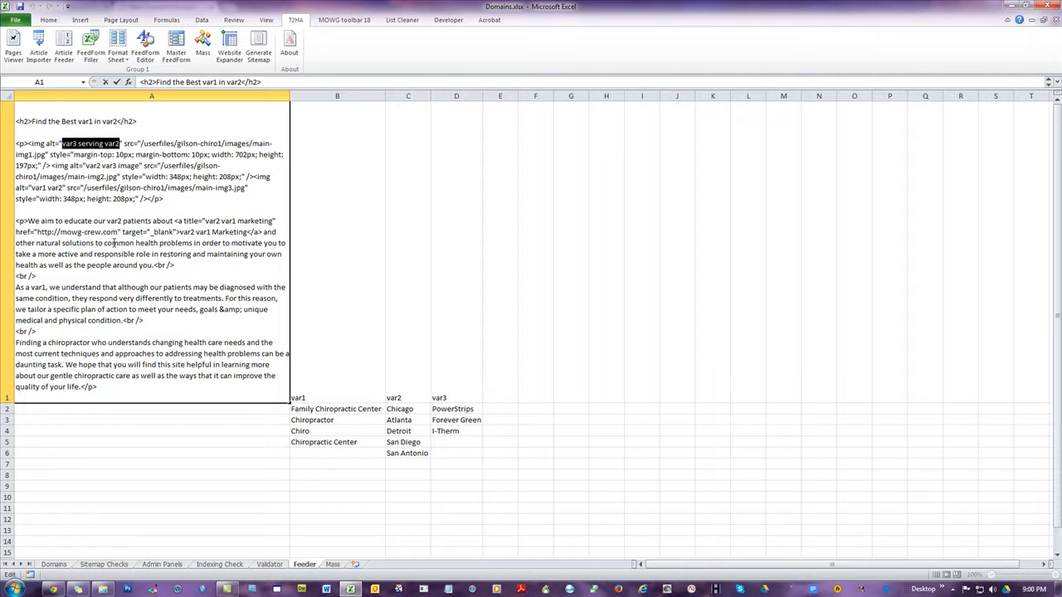
key("BackSpace")
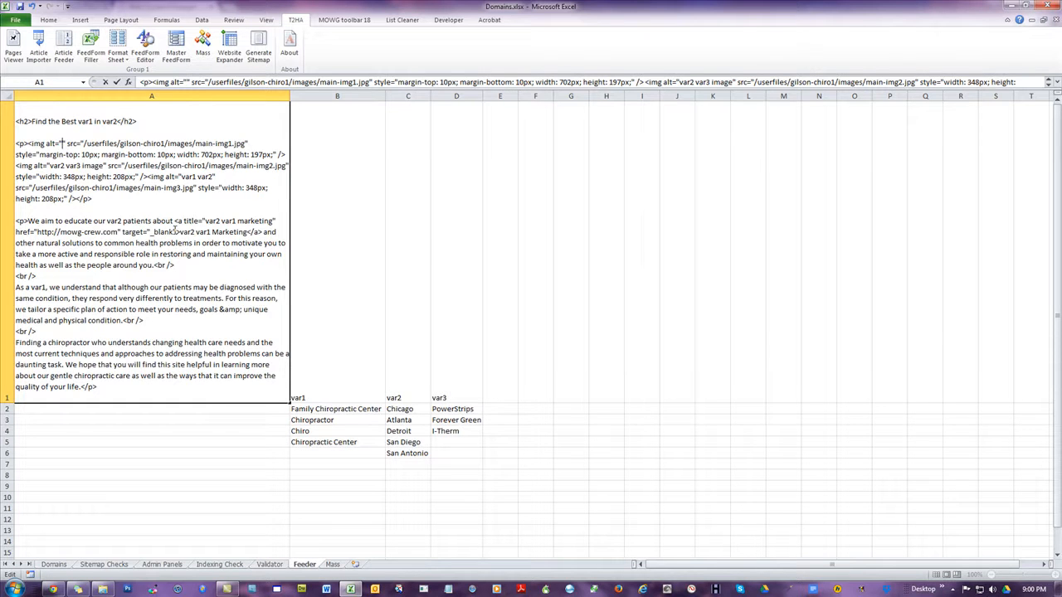
key("ctrl+v")
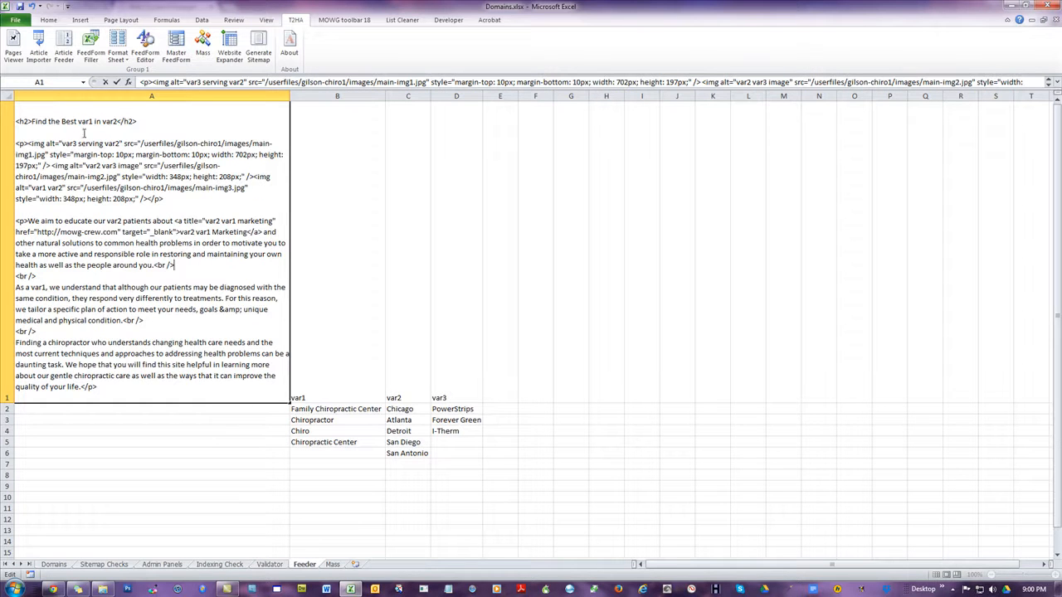
Point out the var1 and var2 placeholders in the seed article's heading
double_click(94, 122)
left_click(115, 121)
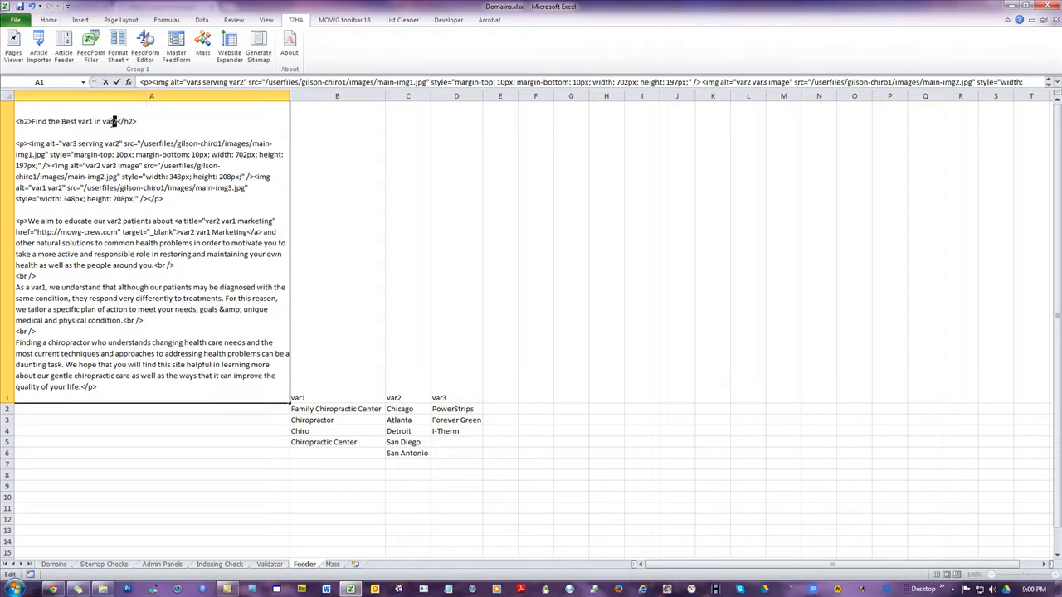
left_click(136, 182)
Leave cell A1 and examine the var1, var2 and var3 headers in B1:D1 and the value lists in B2:B5 and C2:C6
left_click(344, 380)
key("Right")
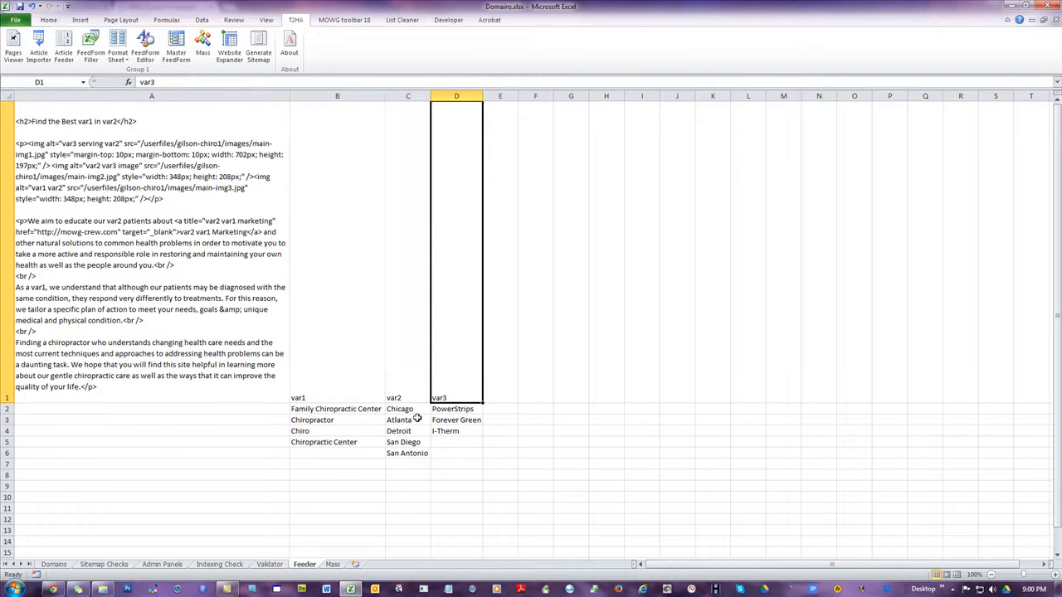
left_click(329, 368)
left_click(414, 377)
left_click(451, 382)
left_click(330, 390)
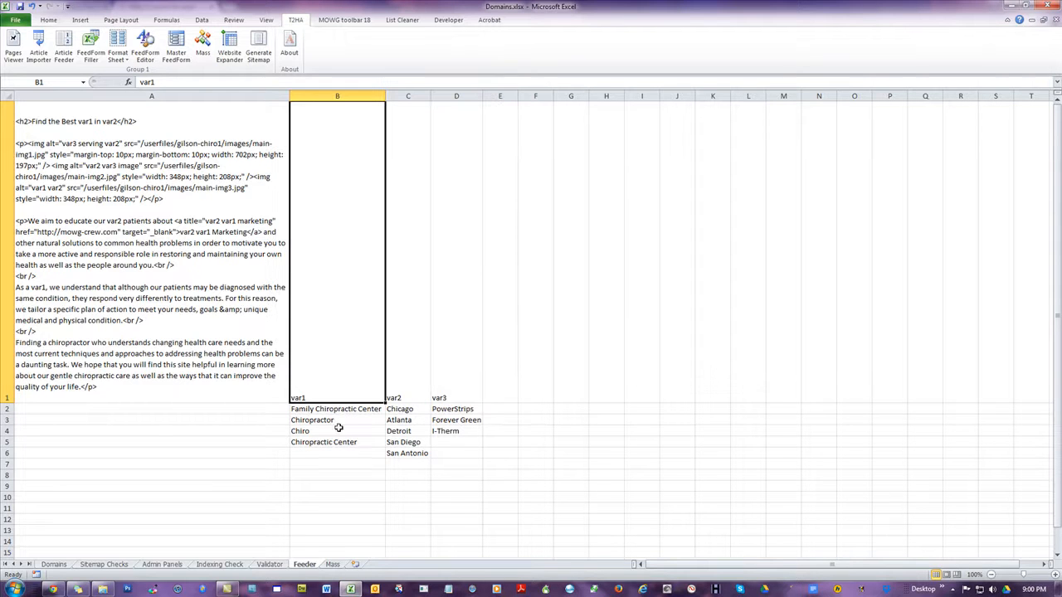
left_click_drag(332, 410, 340, 442)
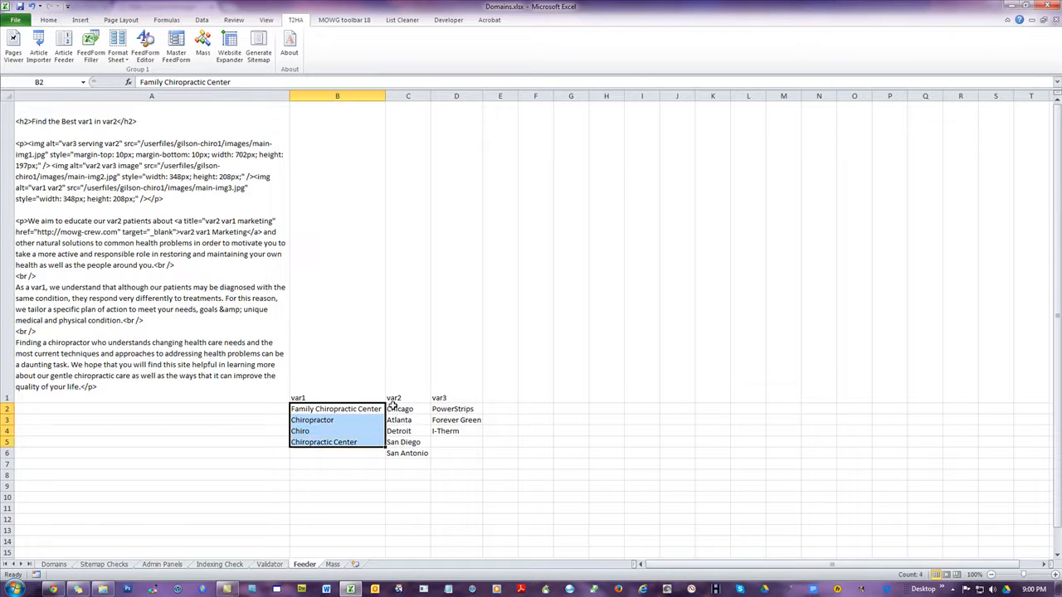
left_click_drag(392, 408, 416, 453)
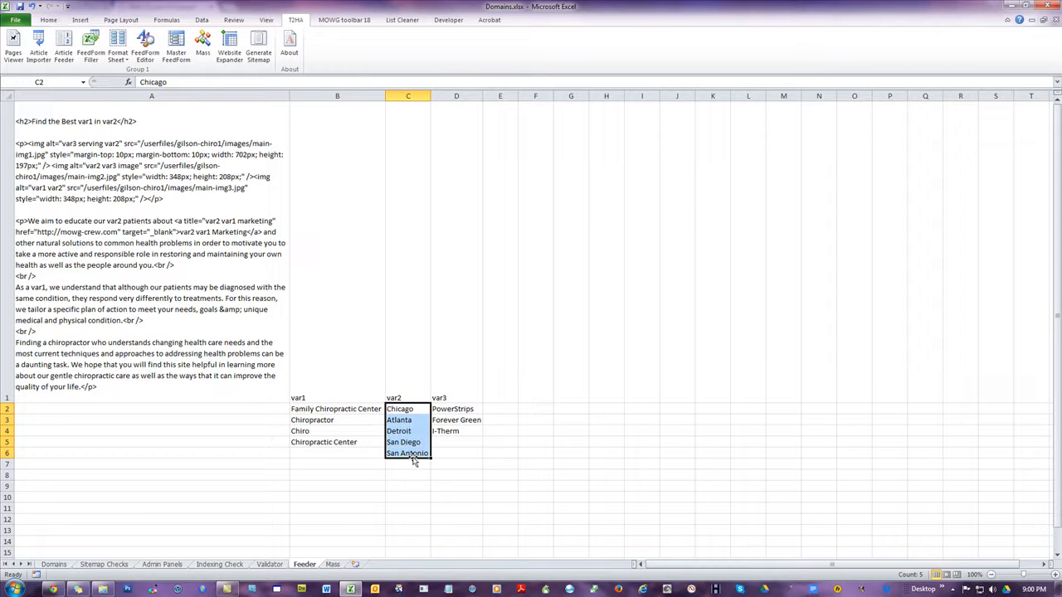
Change the var3 value in cell D3 to ForeverGreen, written as one word
double_click(459, 421)
key("BackSpace")
left_click(523, 443)
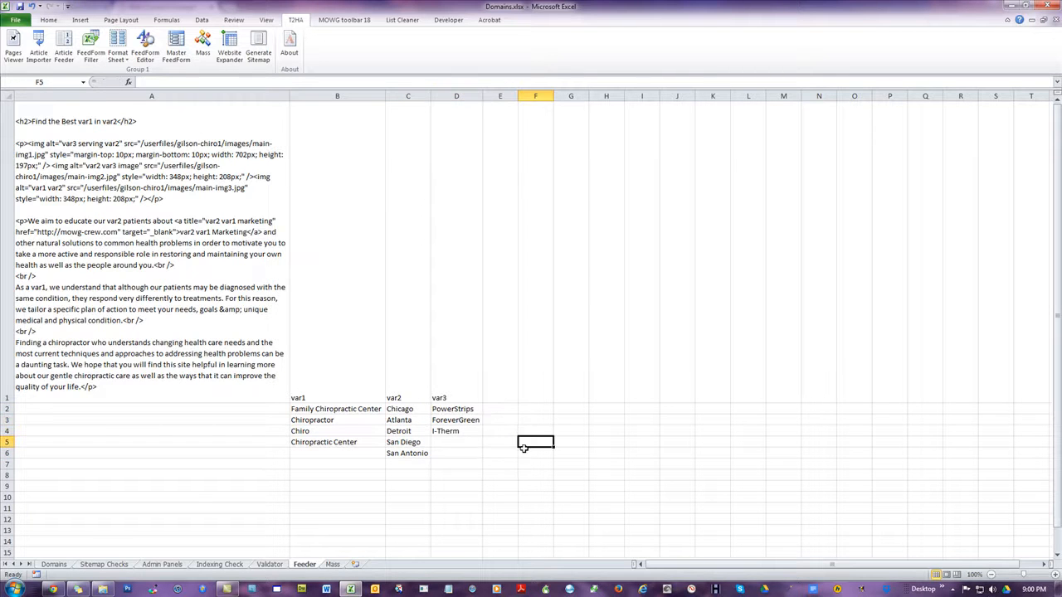
Compare the seed article's heading placeholders with the value lists in B2:B5 and C2:C6
left_click(199, 490)
left_click(214, 394)
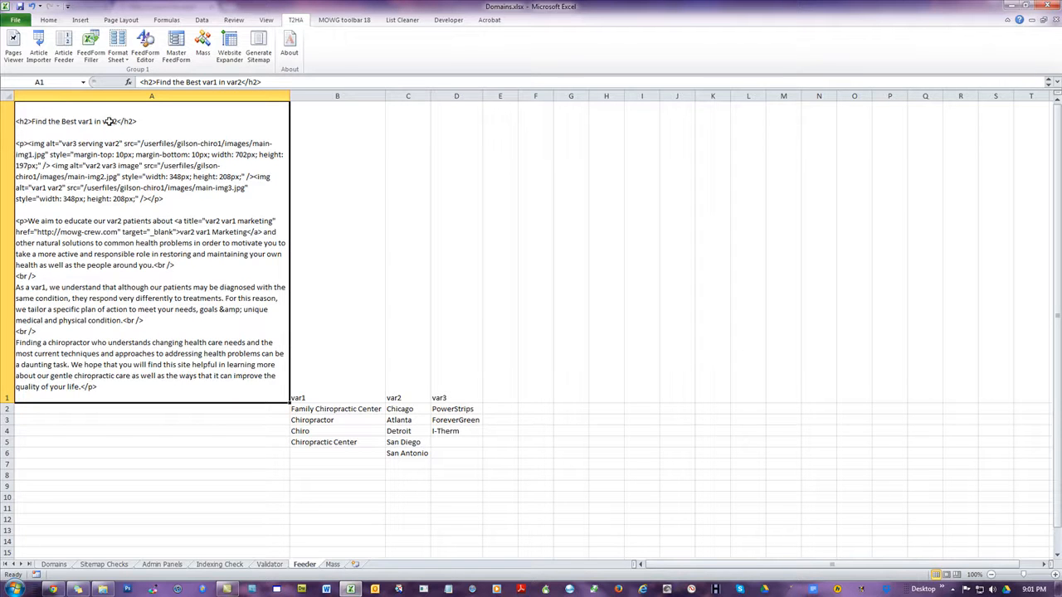
left_click_drag(327, 410, 333, 444)
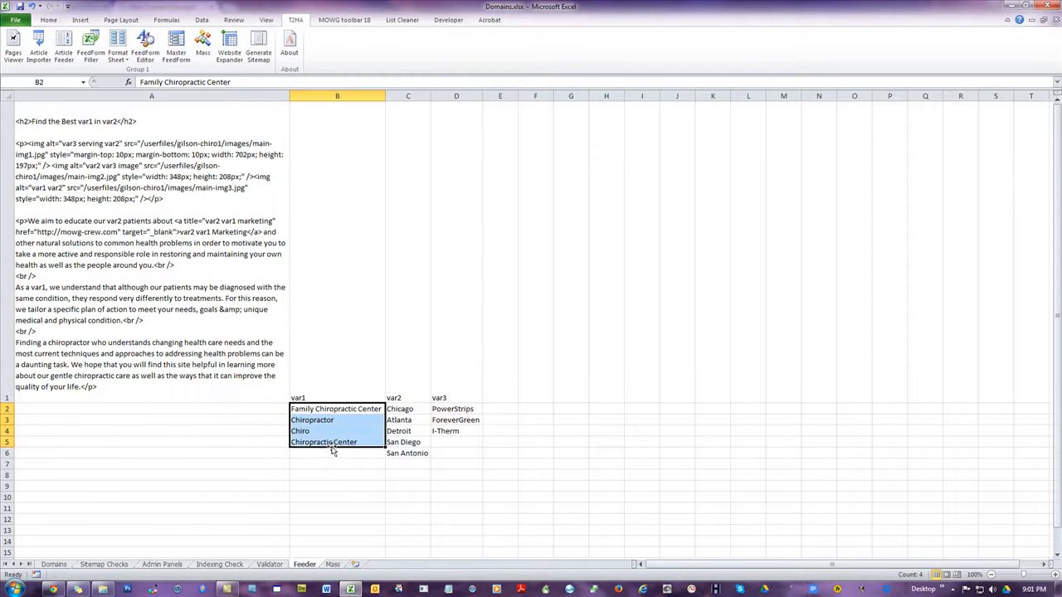
left_click_drag(399, 412, 412, 452)
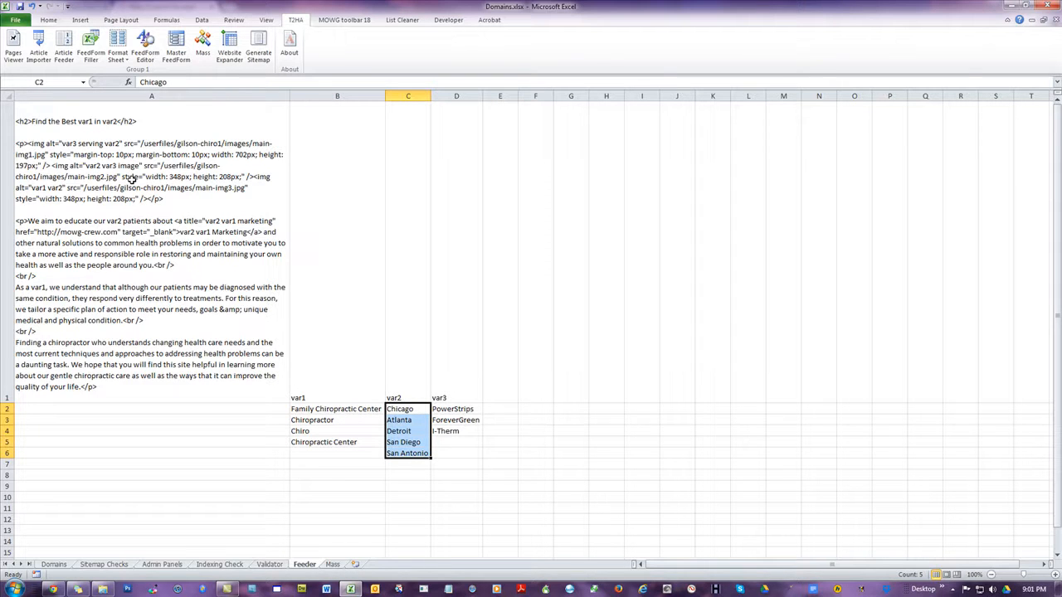
Compare the image alt placeholders in cell A1 with sample var3 and var2 values such as PowerStrips, Chicago and San Diego
left_click(78, 146)
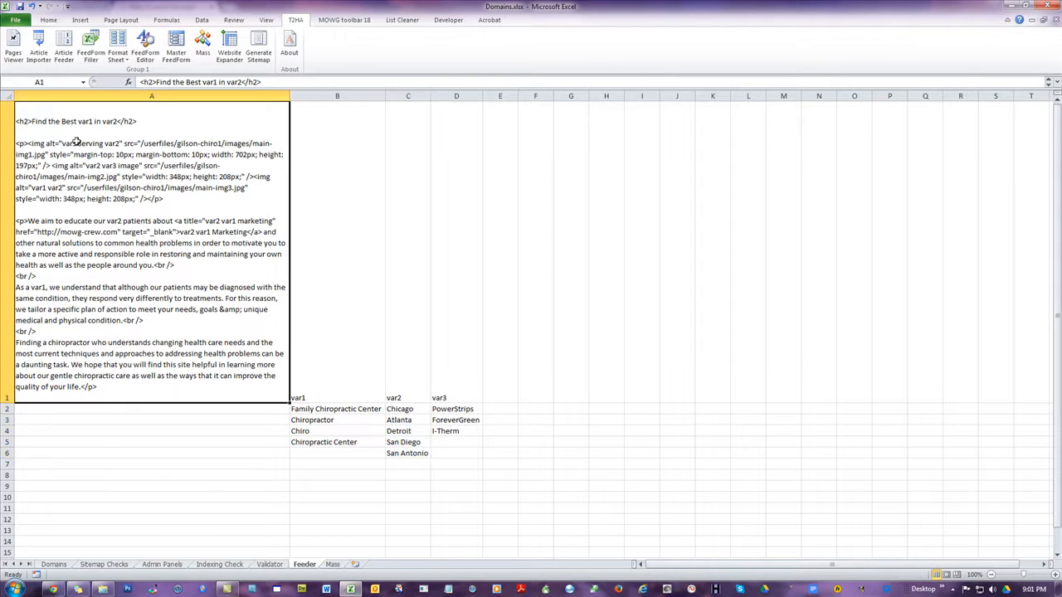
left_click(457, 408)
left_click(407, 409)
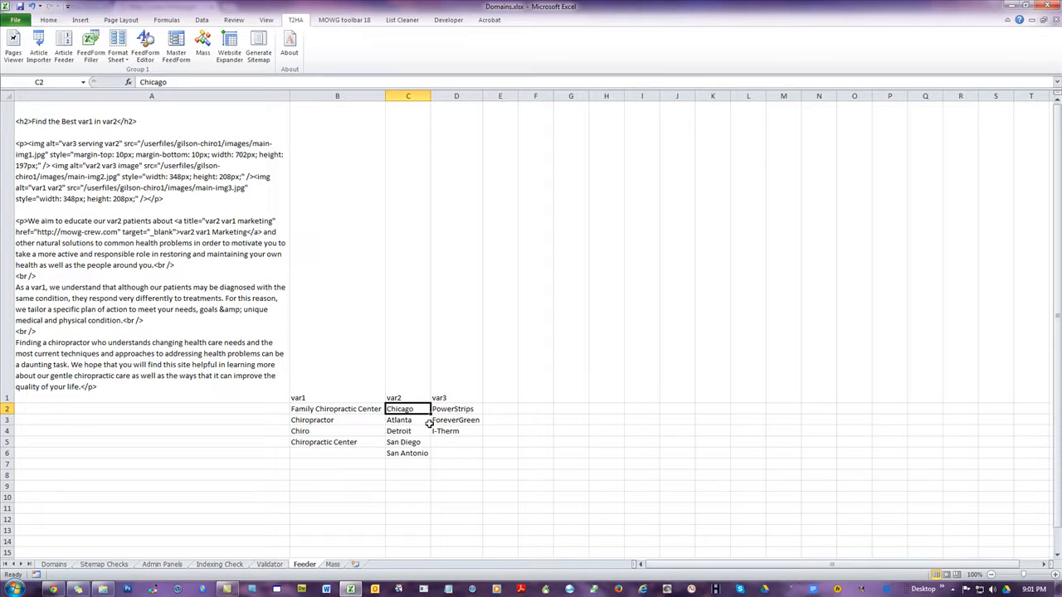
left_click(470, 408)
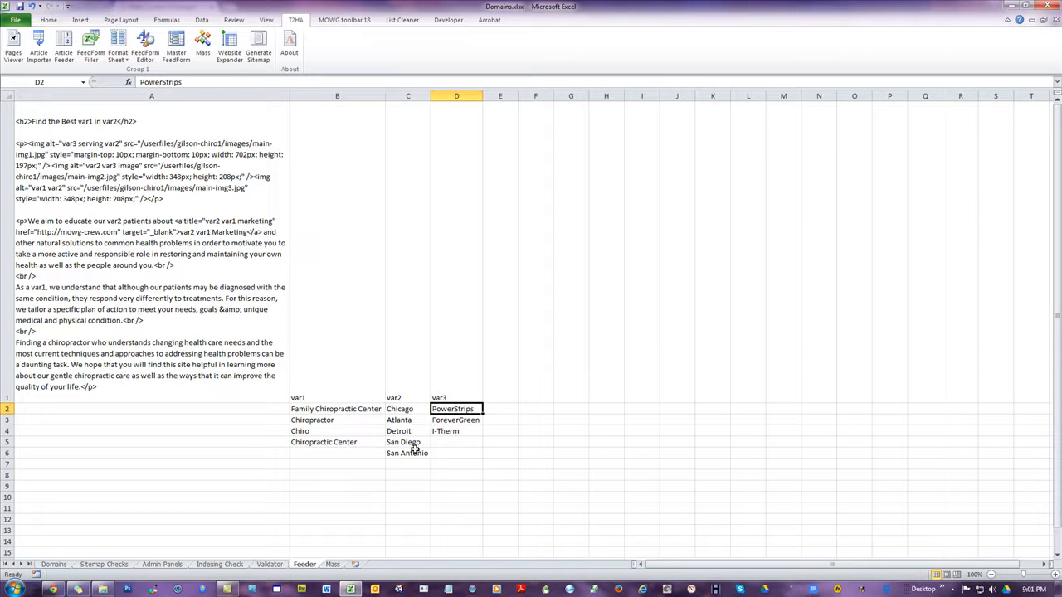
left_click(415, 443)
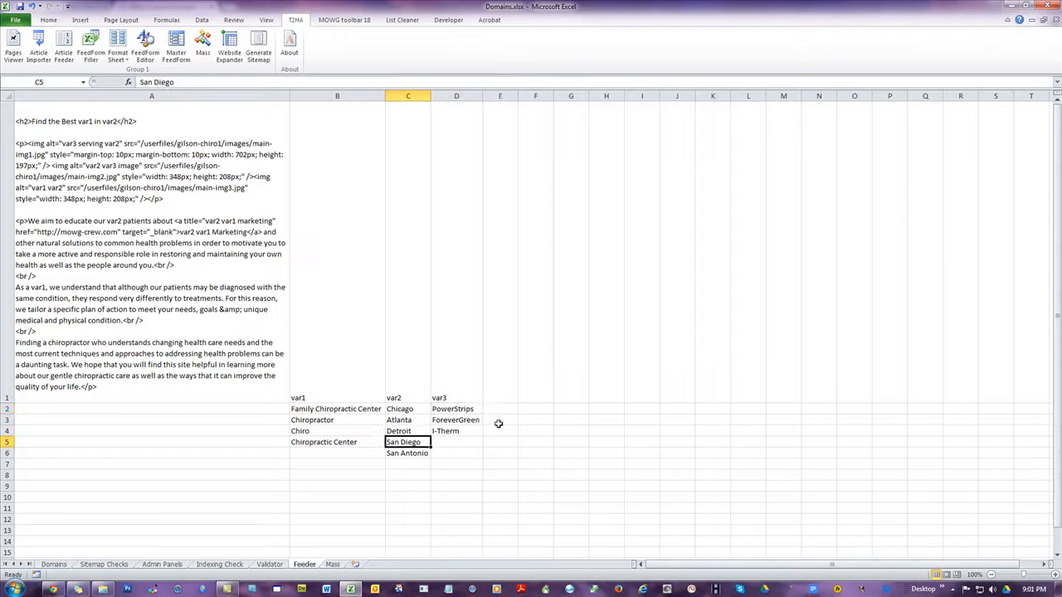
left_click(462, 432)
left_click(401, 419)
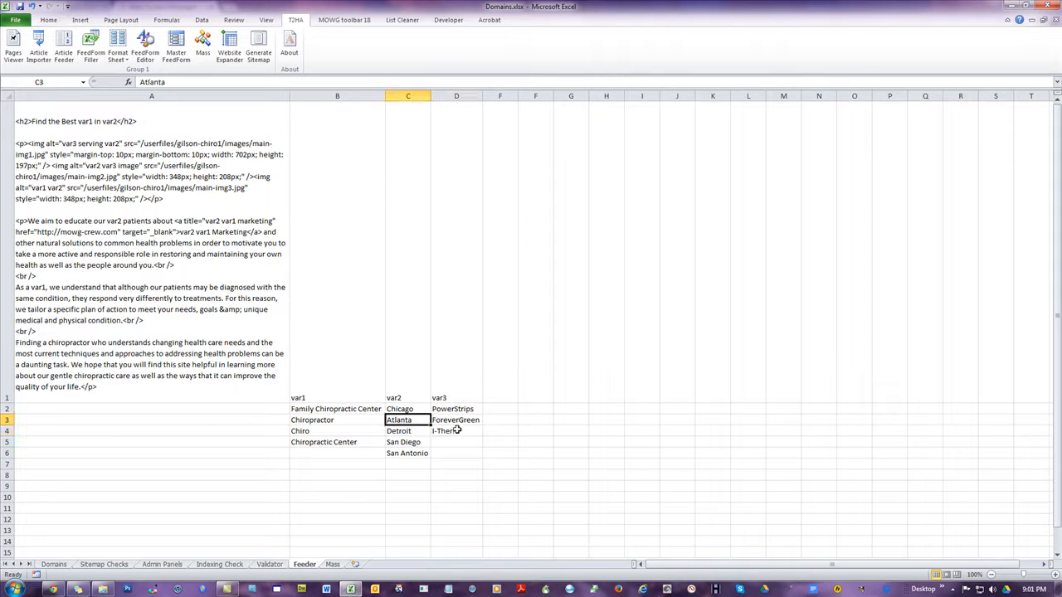
Examine how the placeholders in the seed article's body and link text correspond to the var1 and var2 values in columns B and C
left_click(190, 229)
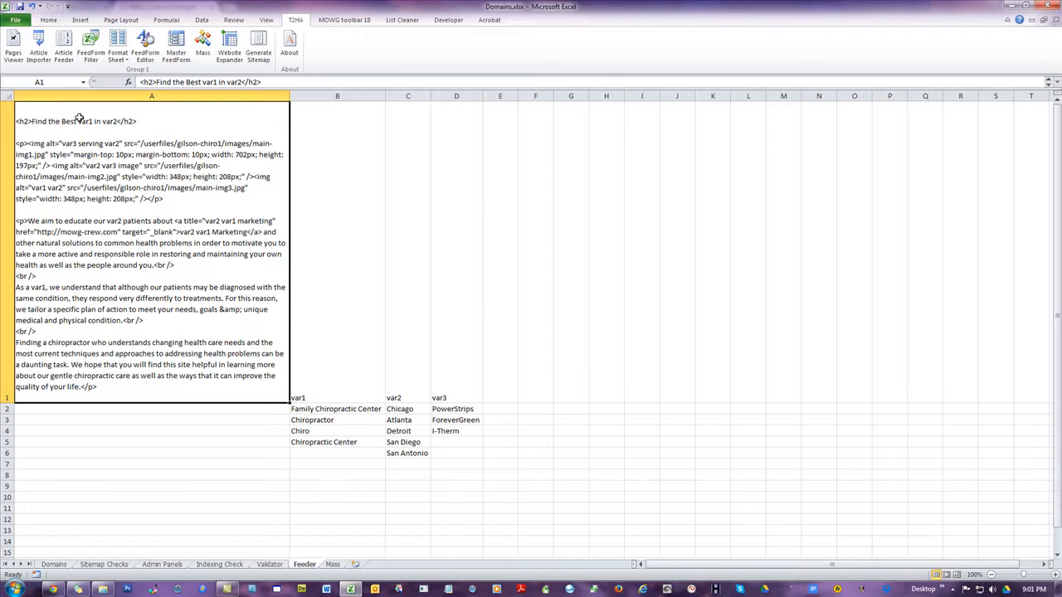
left_click(324, 420)
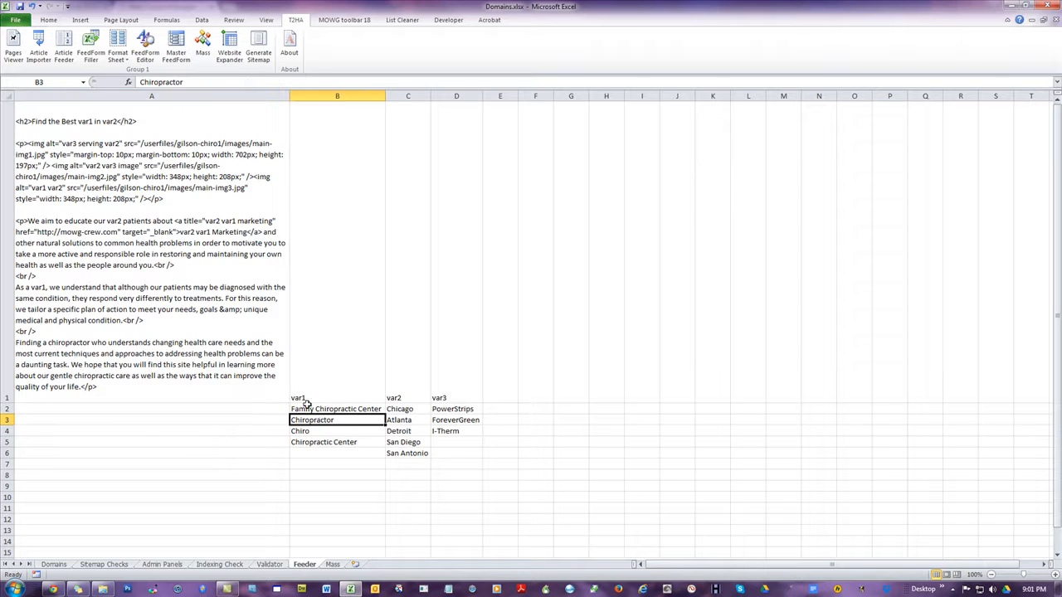
left_click(139, 245)
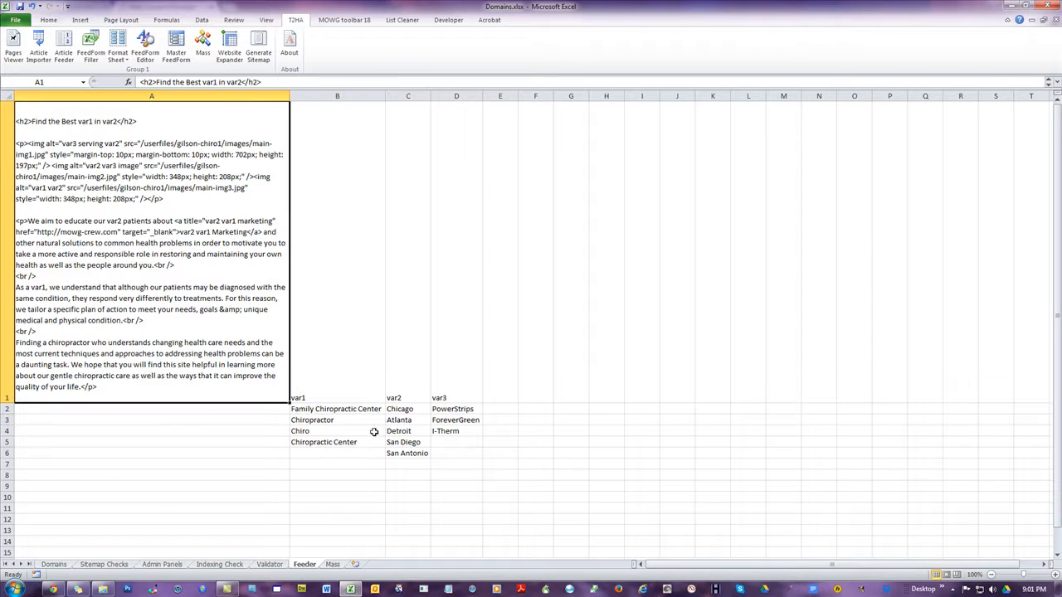
left_click(399, 421)
left_click(106, 219)
left_click(418, 419)
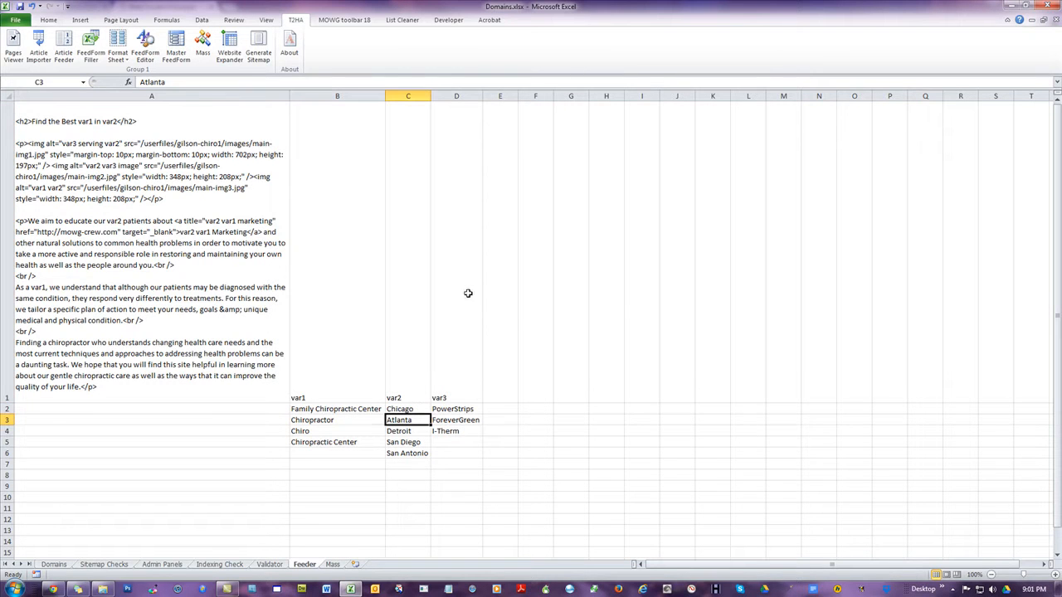
left_click(111, 246)
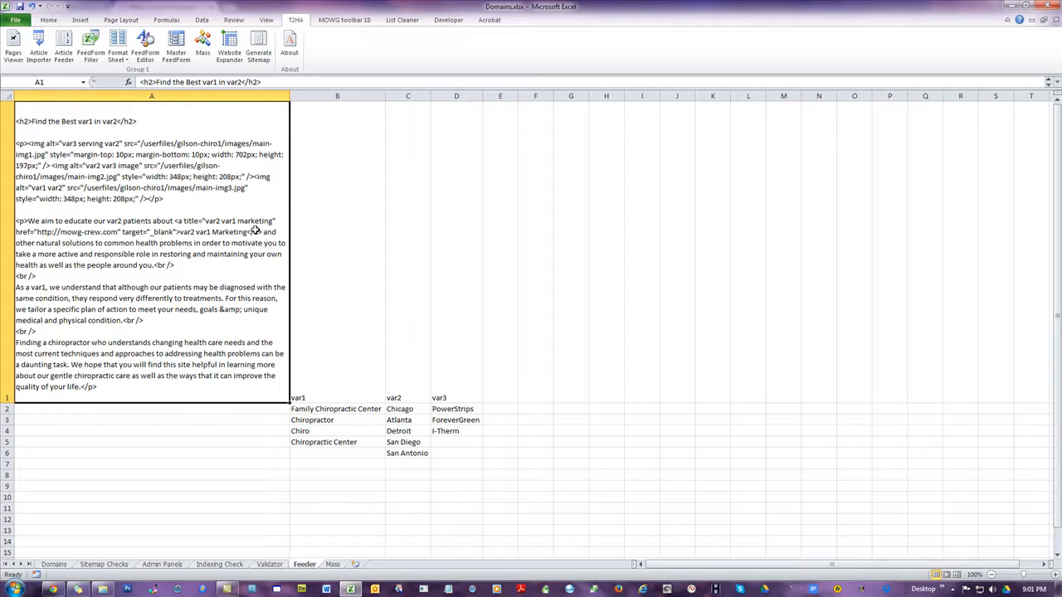
left_click(408, 410)
left_click(355, 442)
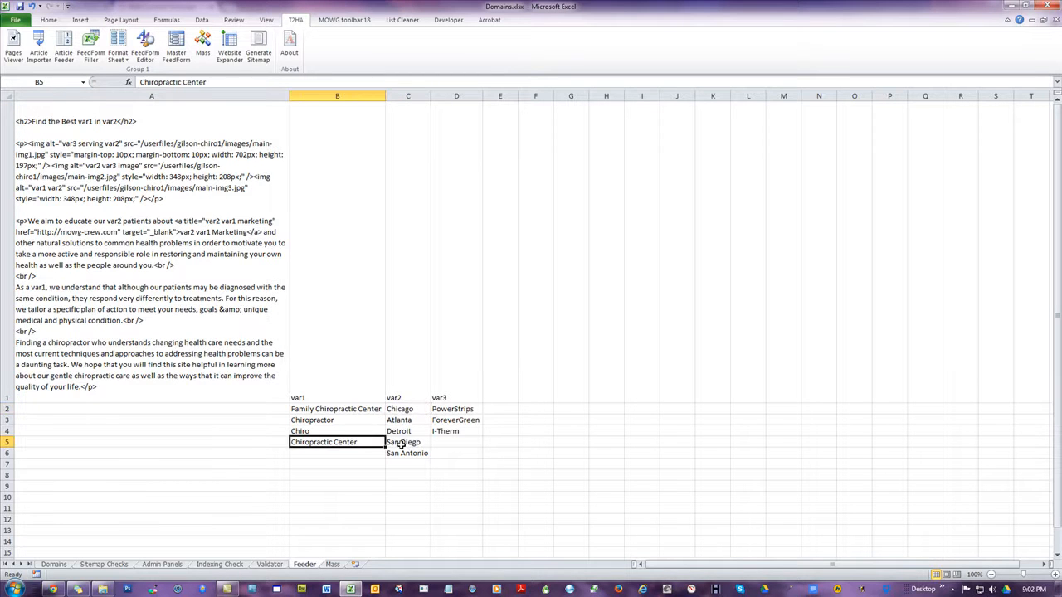
left_click(112, 355)
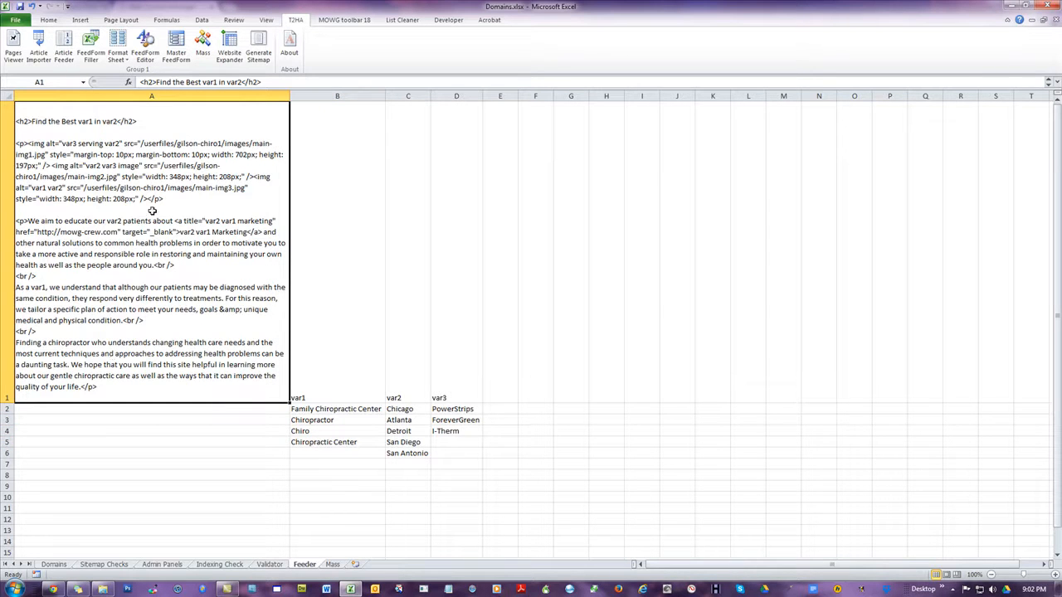
Compare the seed article in cell A1 with the var1, var2 and var3 value lists in B1:D6
left_click_drag(342, 397, 435, 454)
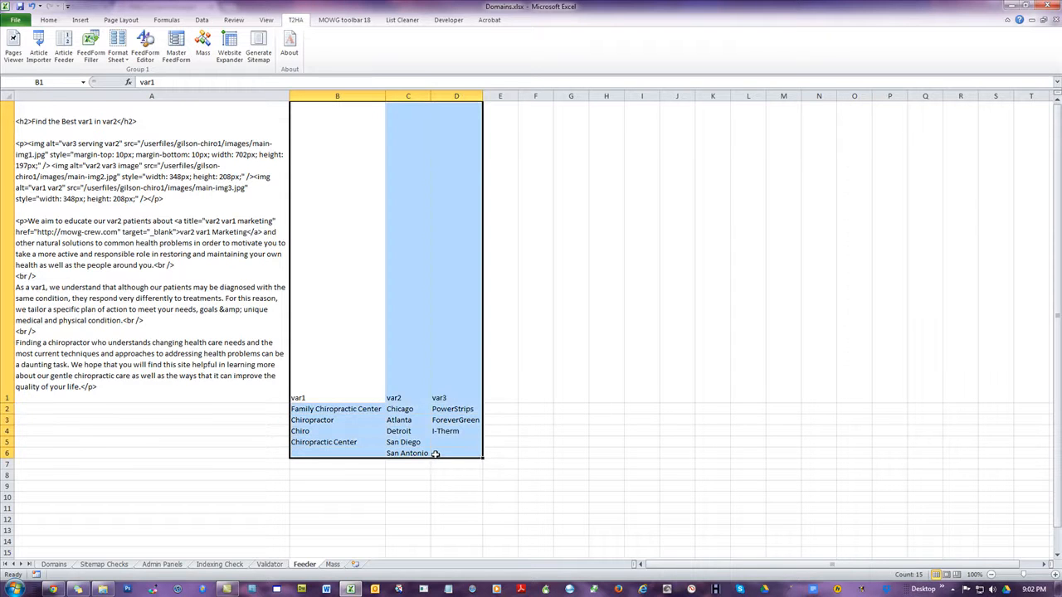
left_click(114, 255)
left_click_drag(330, 408, 440, 450)
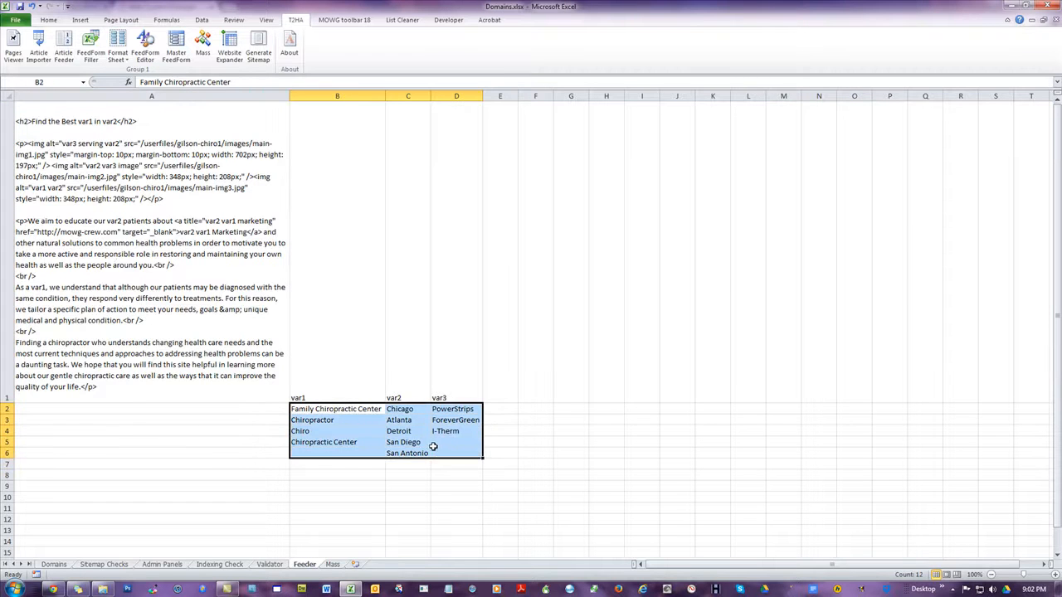
scroll(632, 330, "down", 1)
scroll(631, 329, "up", 1)
left_click(176, 287)
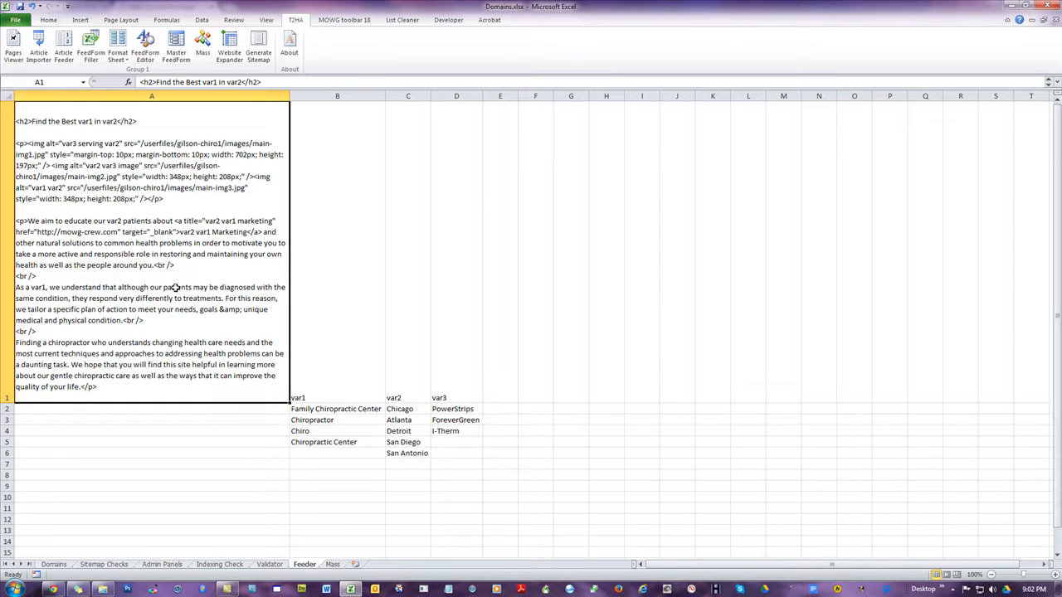
left_click_drag(356, 346, 456, 454)
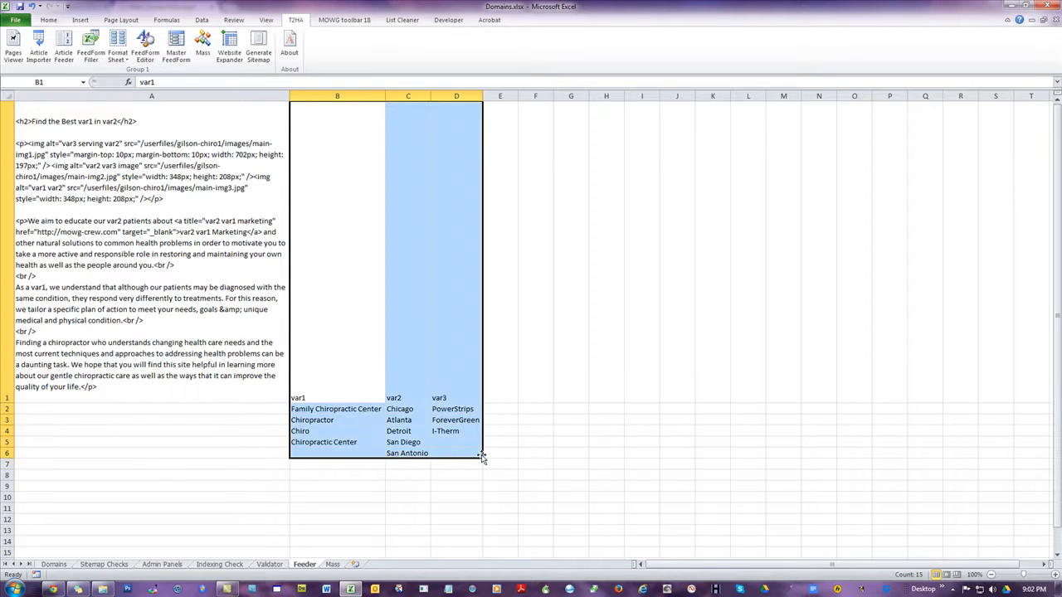
left_click(586, 442)
left_click(87, 281)
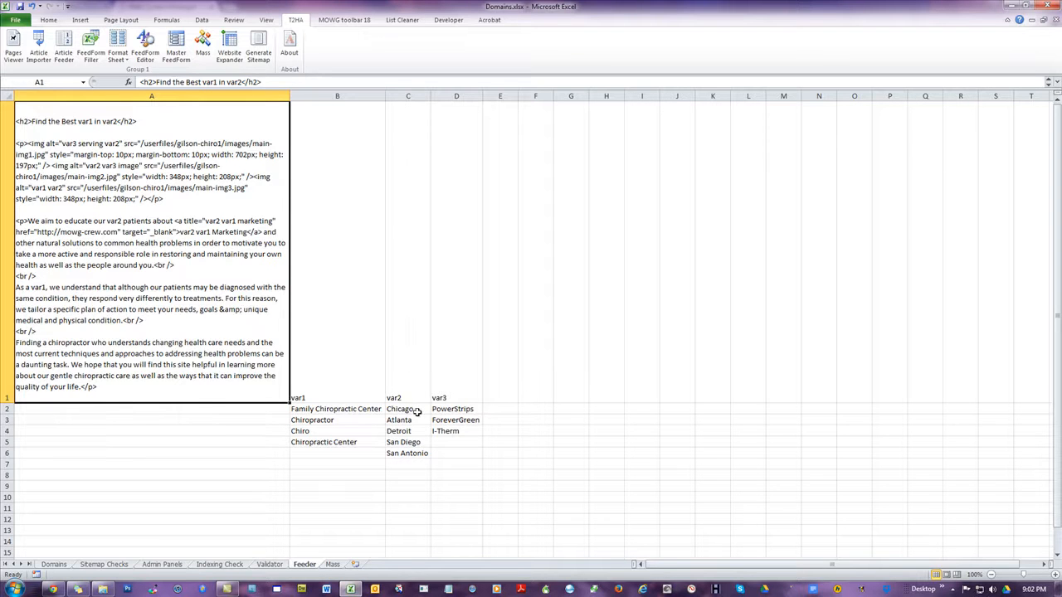
left_click_drag(415, 411, 406, 453)
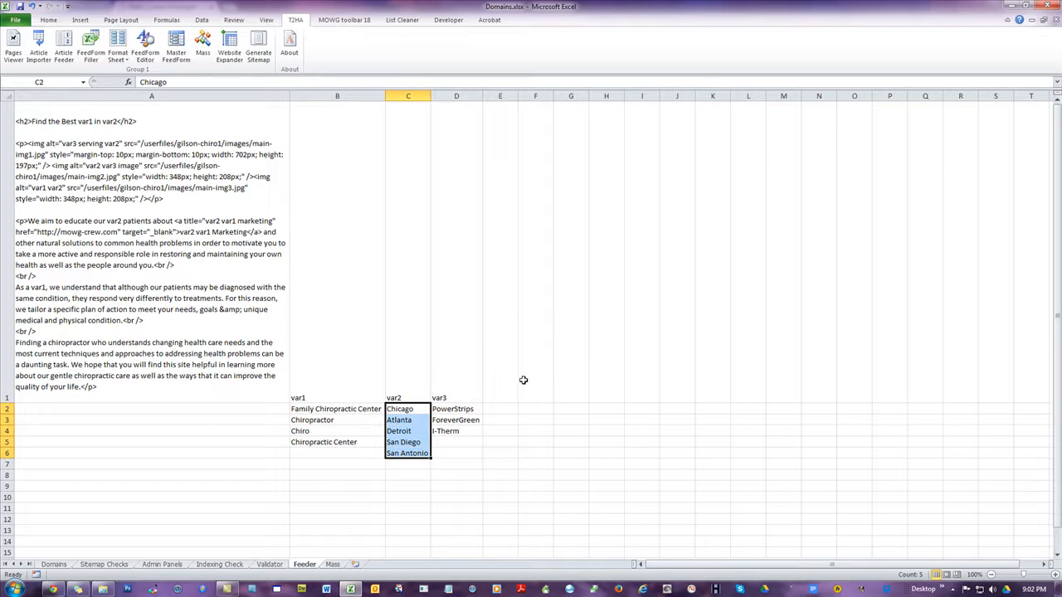
left_click(188, 295)
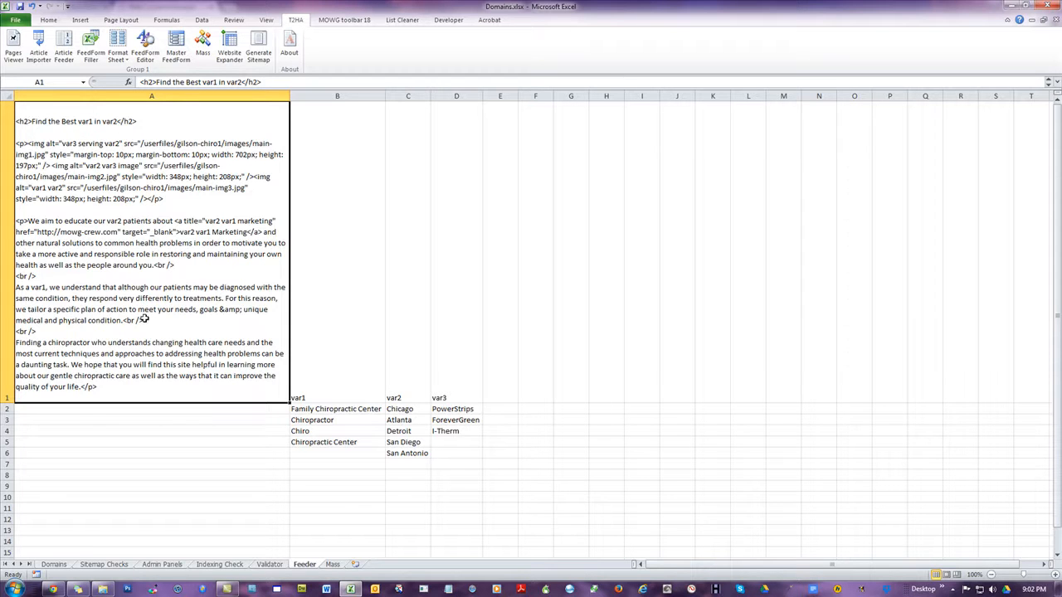
Review the value lists under the var1, var2 and var3 headers in B1:D6, one column after another
left_click(592, 476)
left_click(327, 387)
left_click_drag(399, 397, 454, 460)
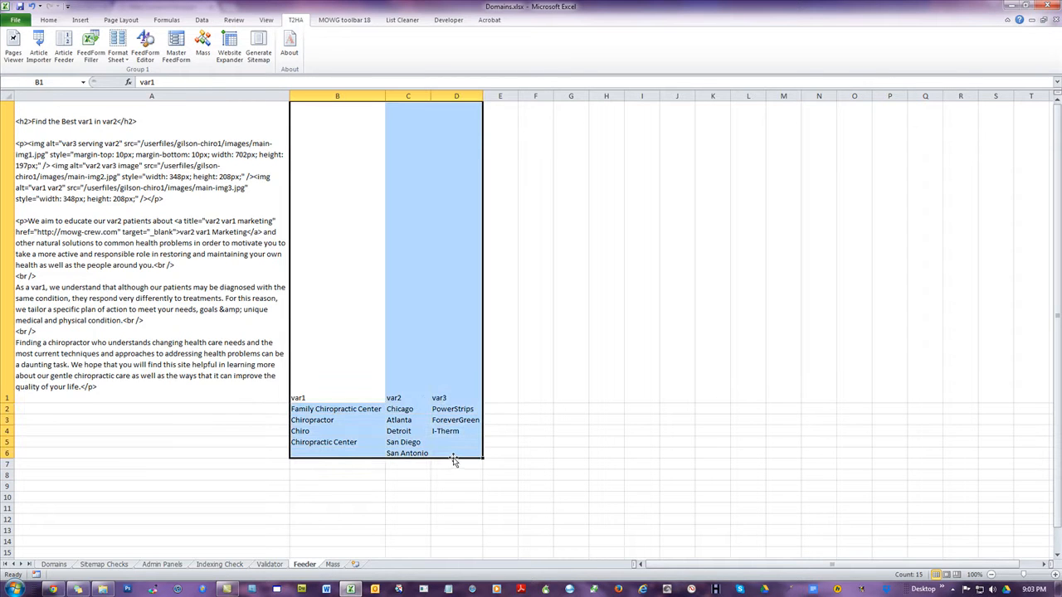
left_click(579, 457)
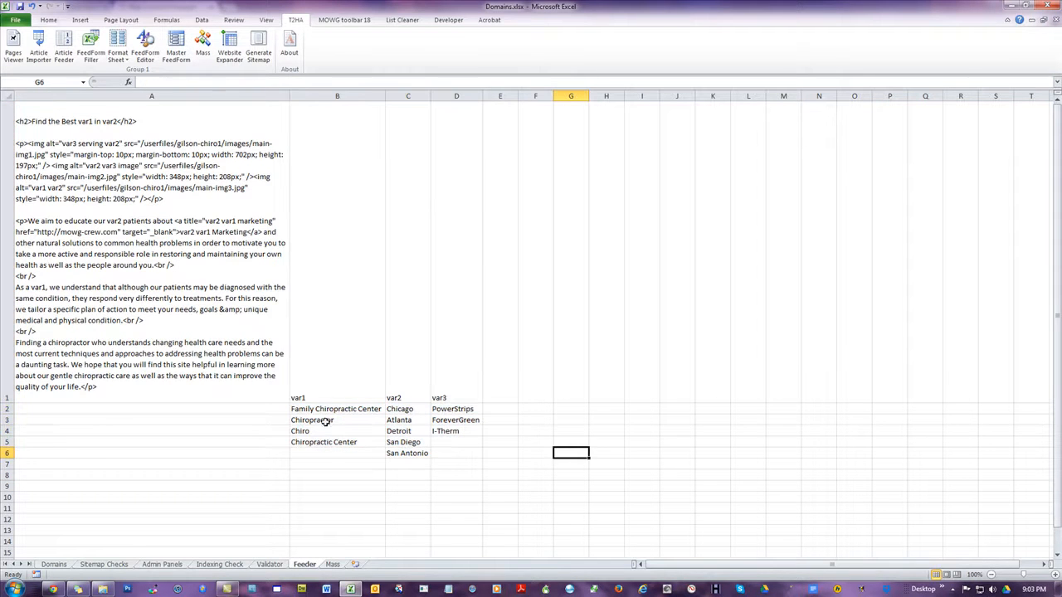
left_click_drag(326, 409, 332, 440)
left_click_drag(410, 409, 422, 449)
left_click_drag(459, 410, 463, 430)
left_click(527, 474)
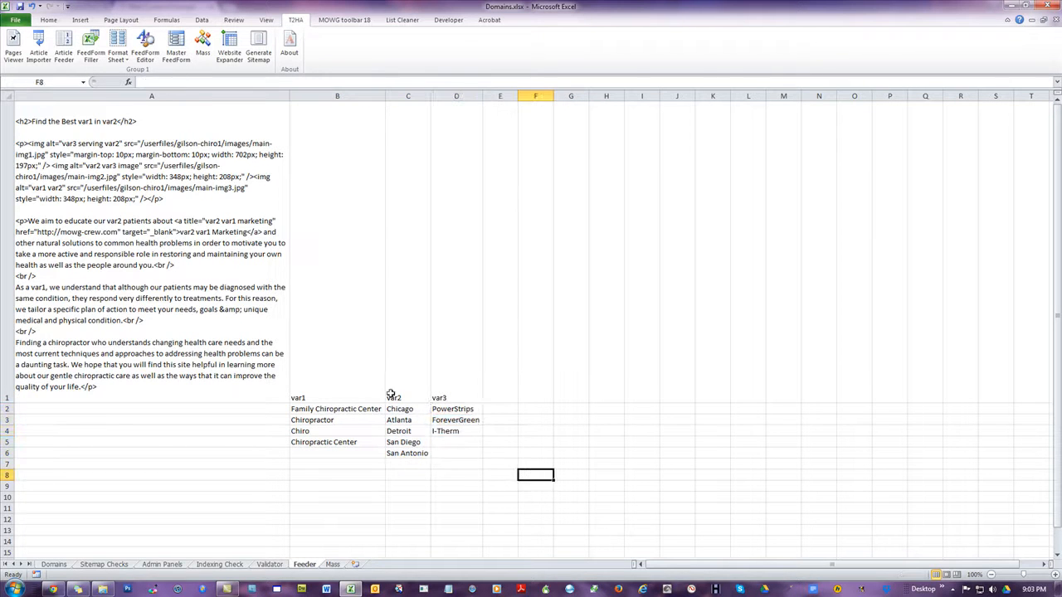
Copy columns B to D of the Feeder sheet and paste them over the existing lists from cell A1 of the Mass sheet
left_click_drag(359, 90, 457, 96)
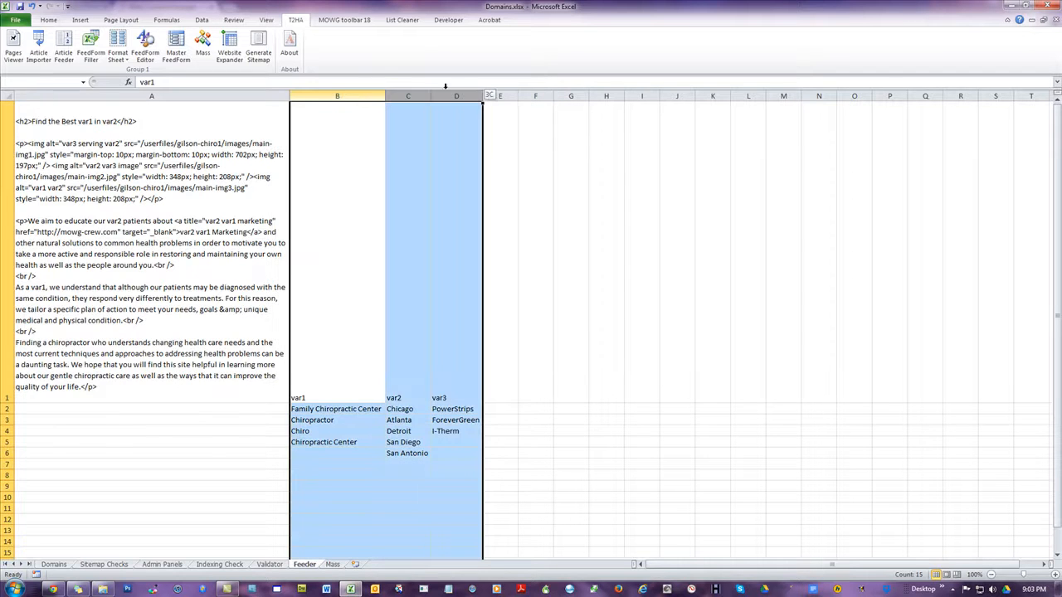
right_click(347, 261)
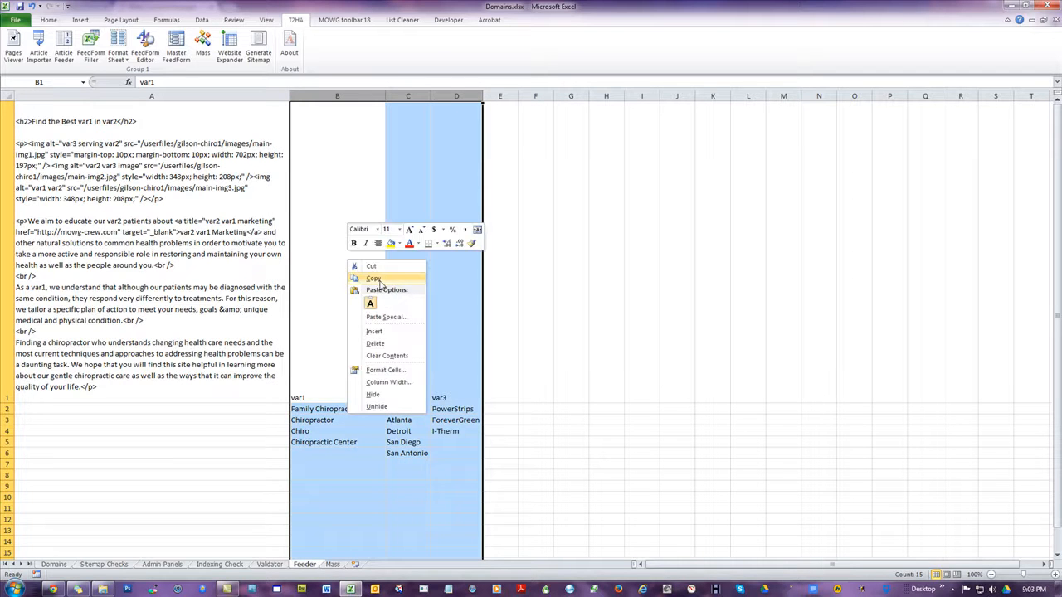
left_click(374, 280)
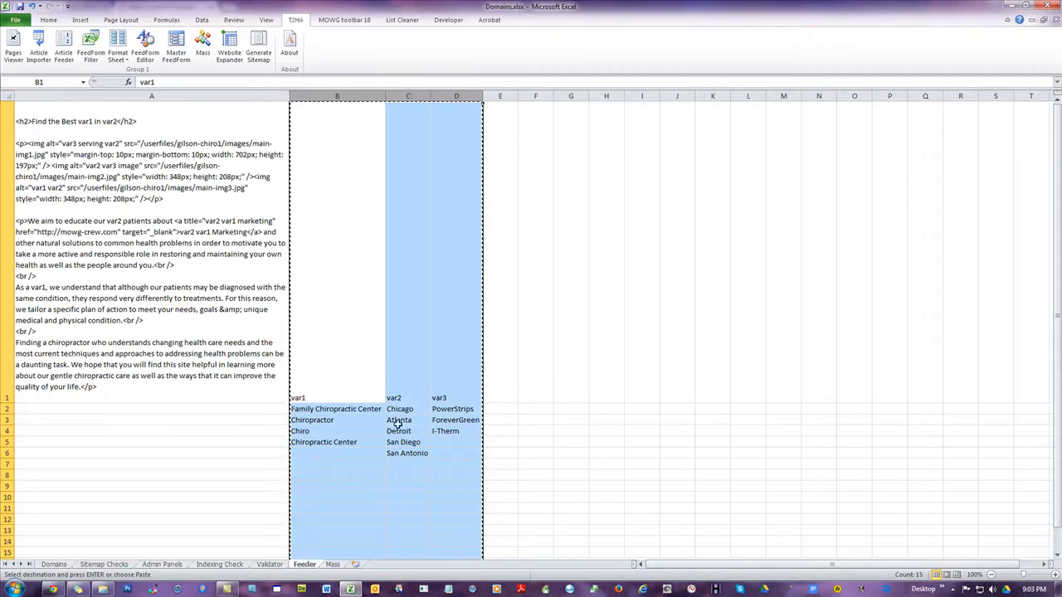
left_click(332, 564)
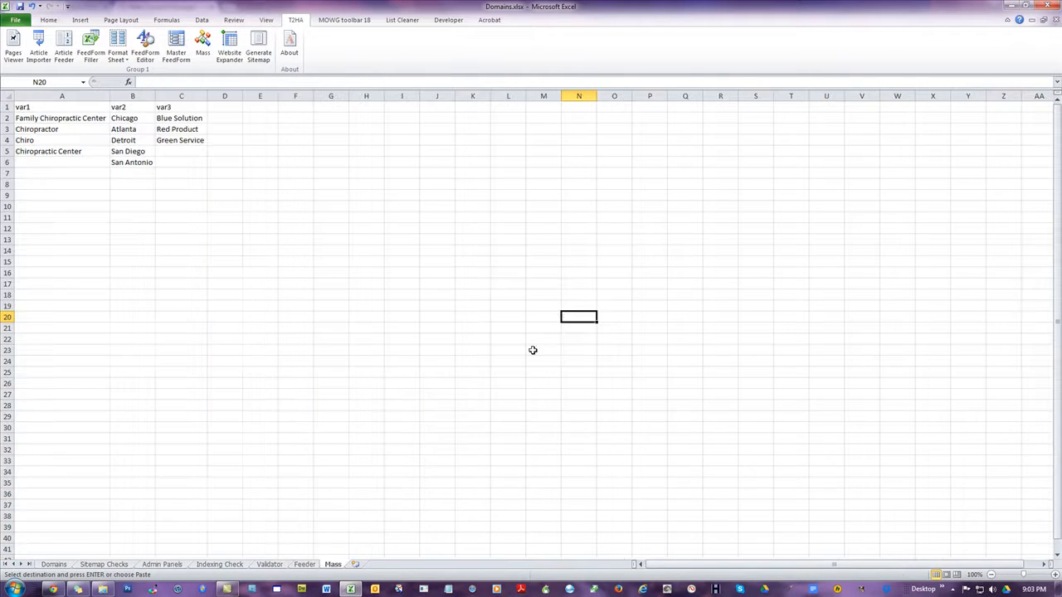
right_click(54, 106)
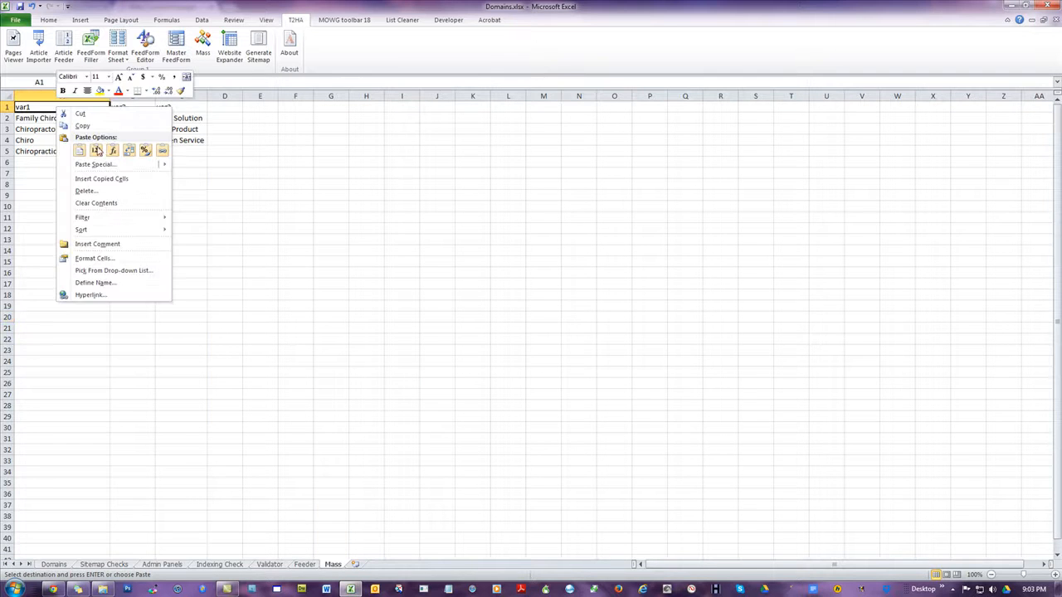
left_click(80, 151)
left_click(493, 285)
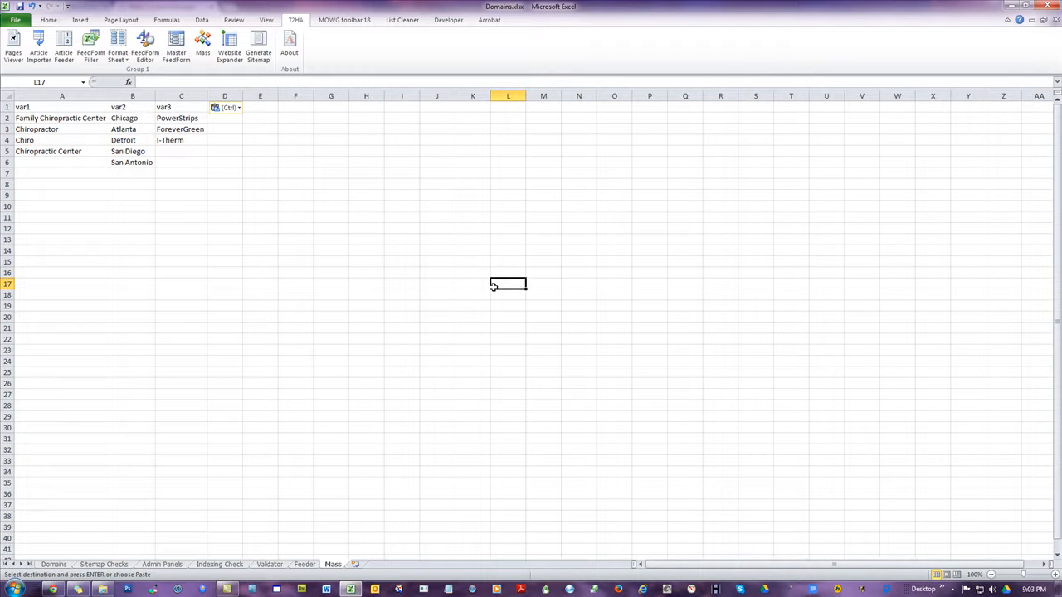
Compare the lists on the Mass sheet with the seed article and its value lists on the Feeder sheet, ending on Mass
left_click(258, 161)
left_click(385, 248)
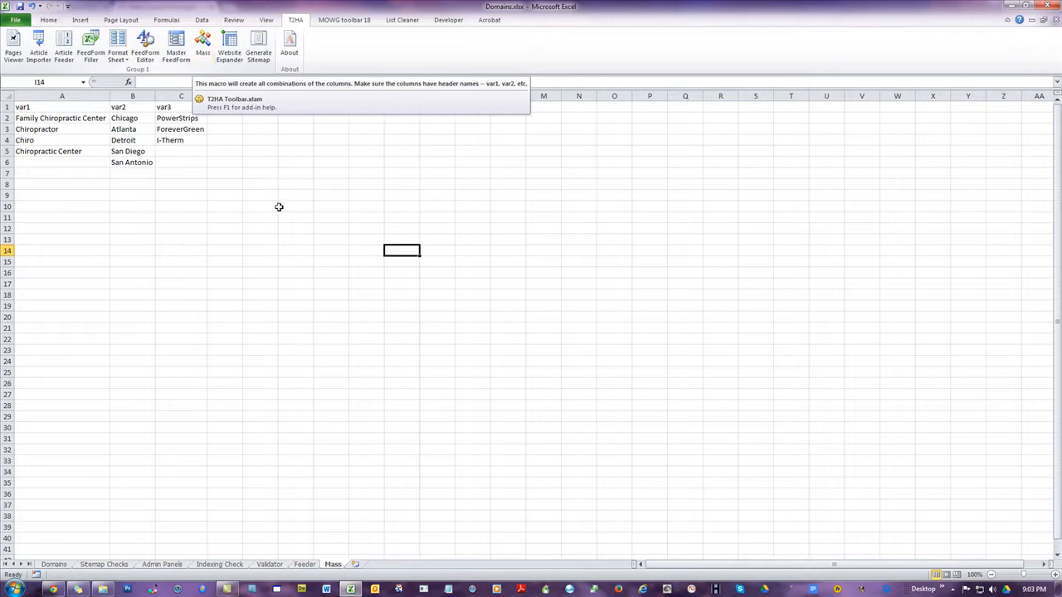
left_click(304, 564)
left_click(122, 302)
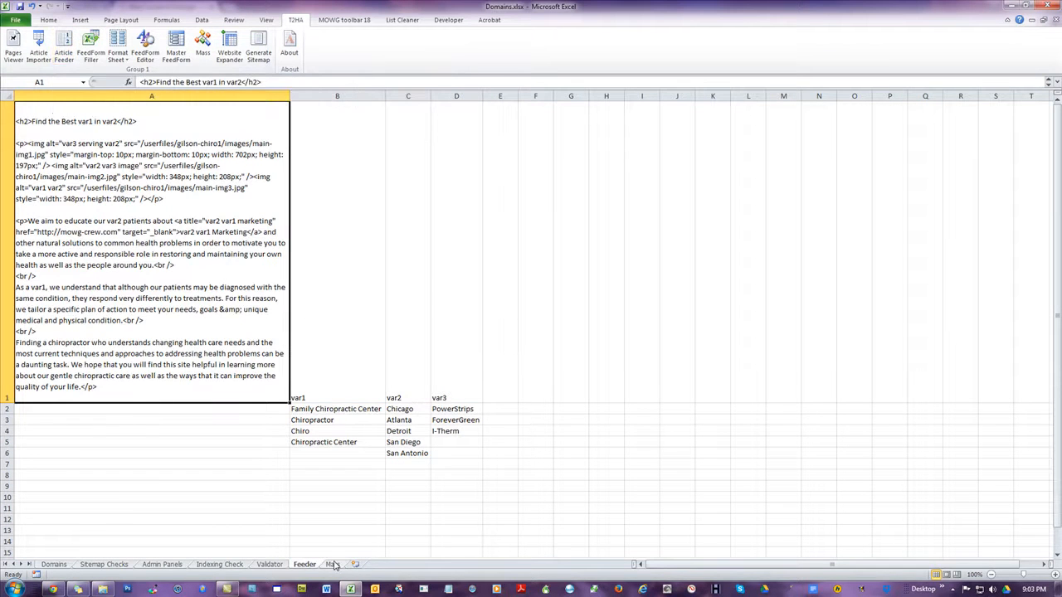
left_click_drag(335, 365, 434, 462)
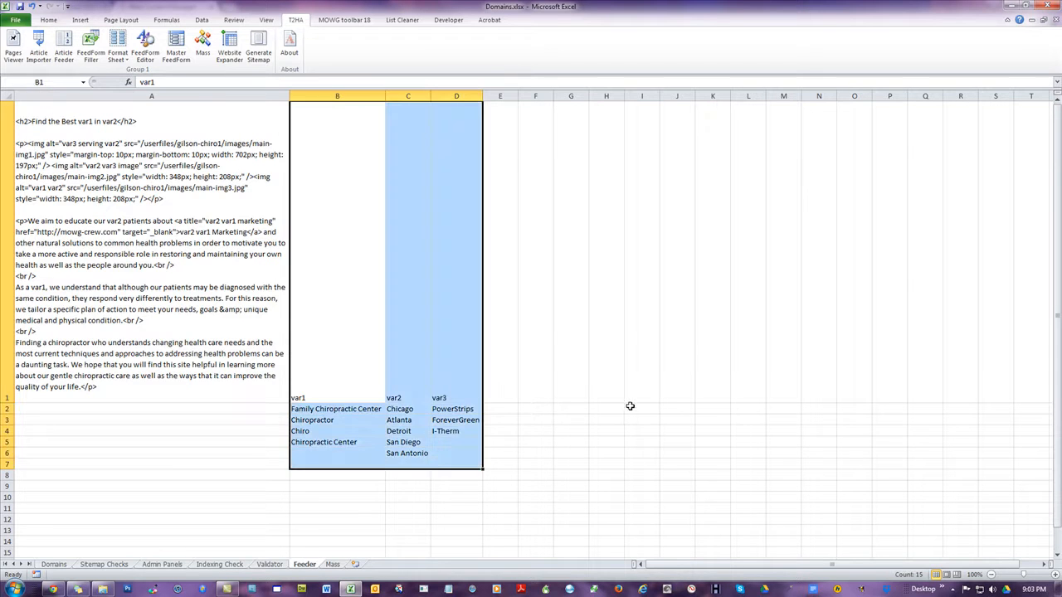
left_click(635, 410)
left_click(332, 564)
left_click(473, 272)
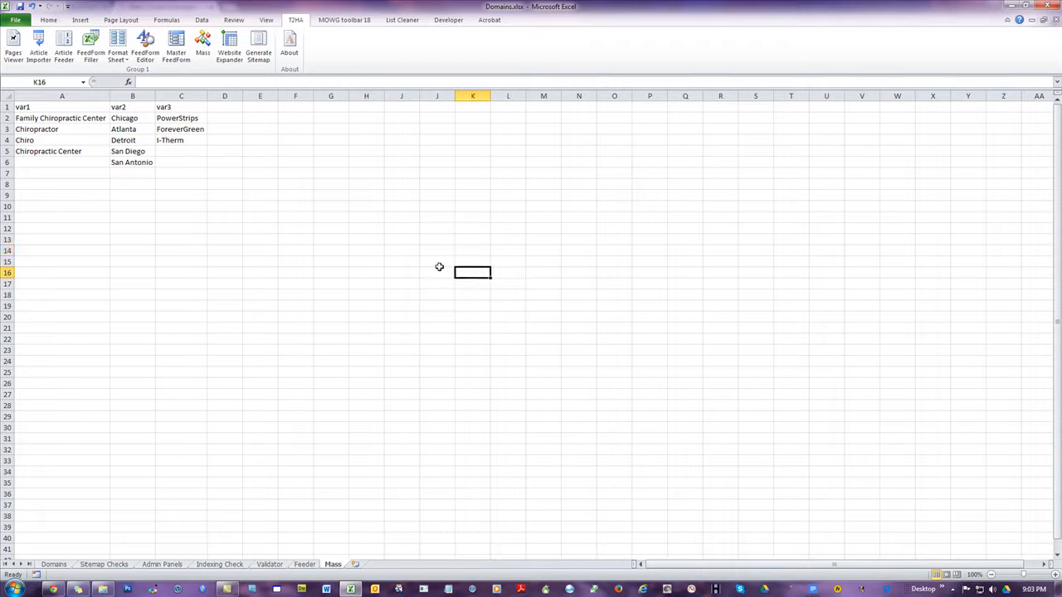
Generate 60 combinations of the var1, var2 and var3 lists with the Mass macro
left_click(204, 44)
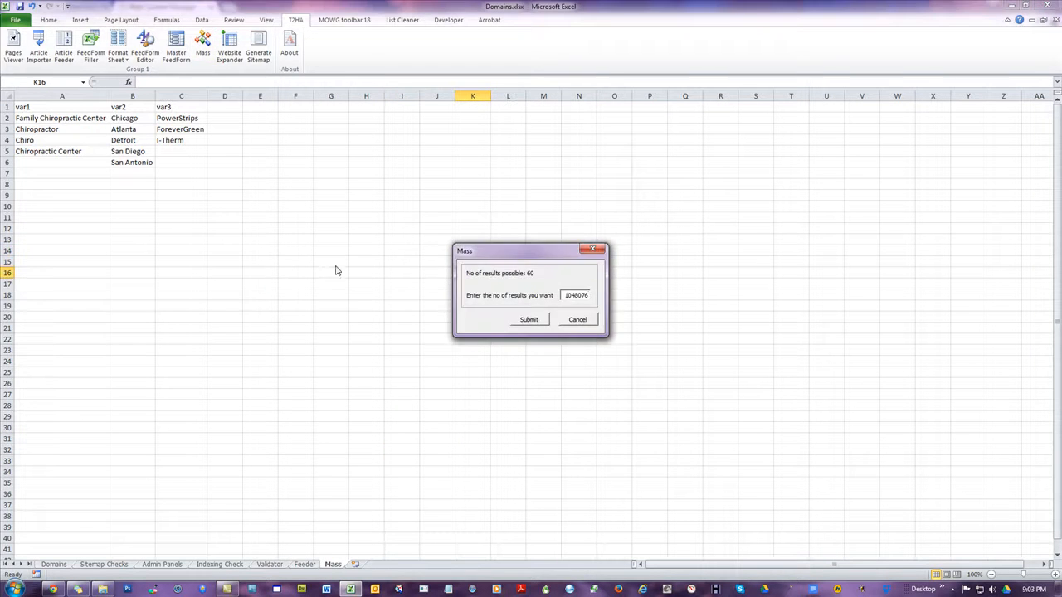
double_click(571, 300)
type("60")
left_click(531, 320)
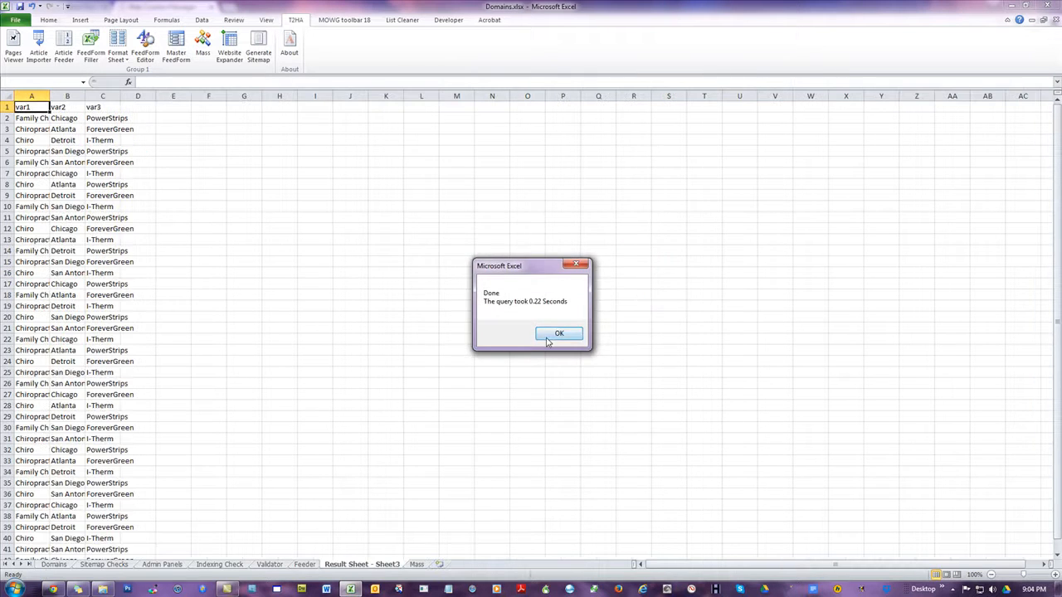
left_click(547, 334)
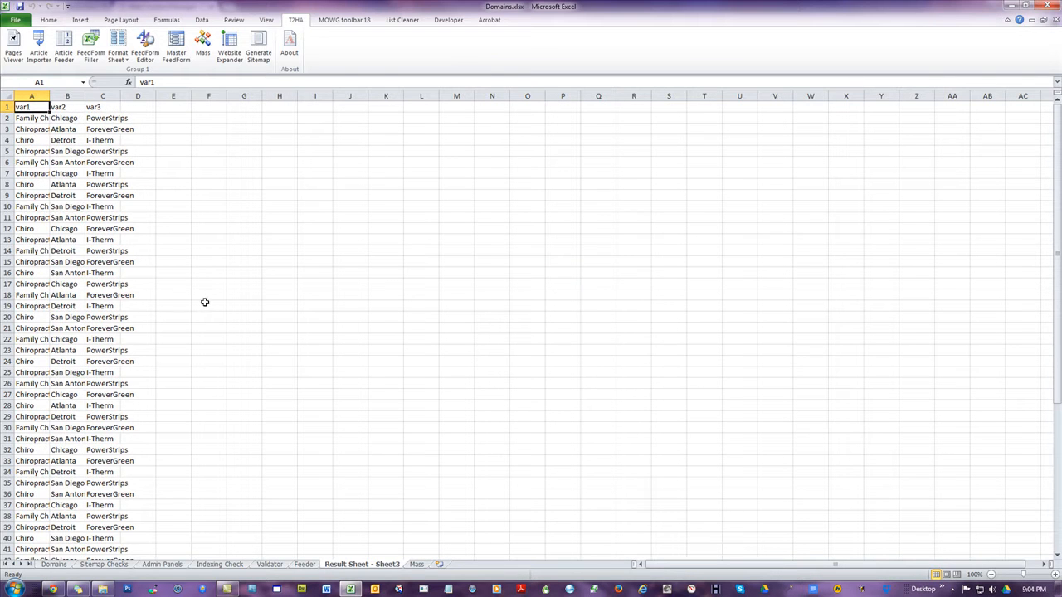
Copy columns A to C of the result sheet and paste them from cell B1 of the Feeder sheet, replacing the value lists
left_click_drag(32, 96, 103, 97)
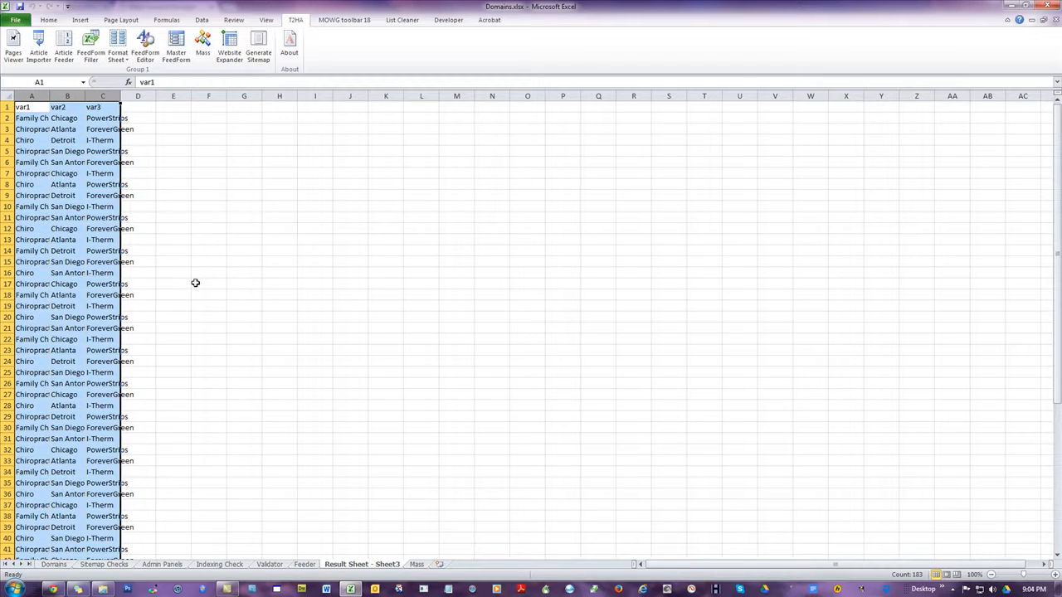
scroll(195, 285, "down", 11)
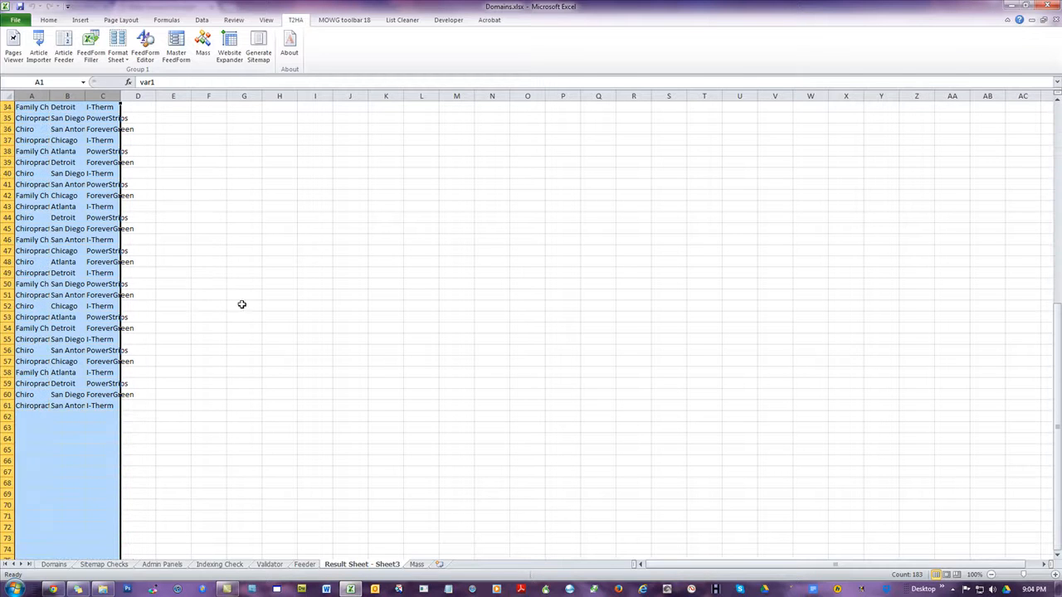
scroll(234, 303, "up", 11)
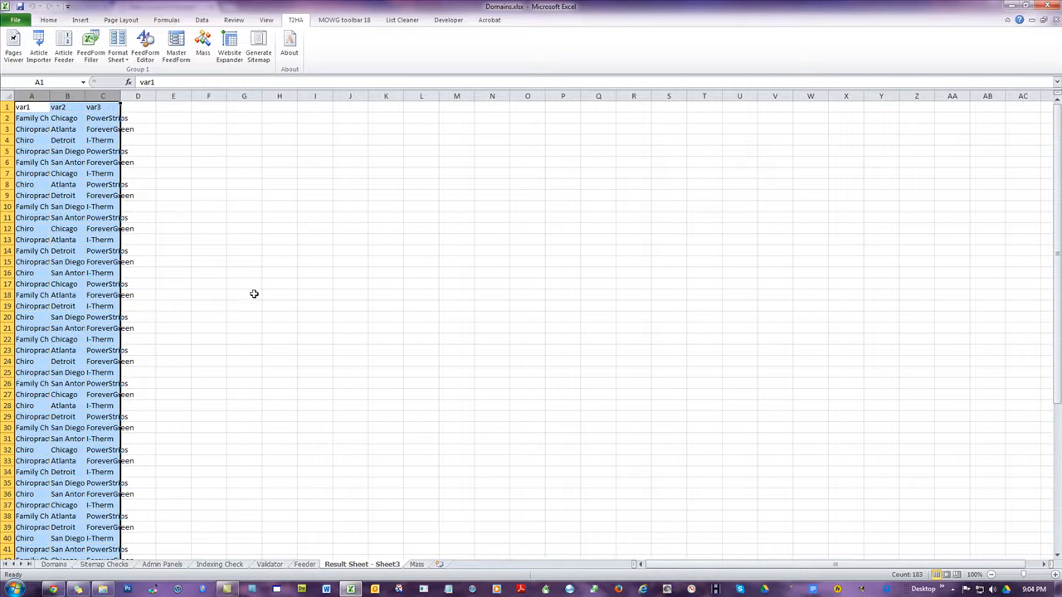
scroll(253, 294, "down", 10)
right_click(54, 191)
left_click(116, 214)
left_click(307, 566)
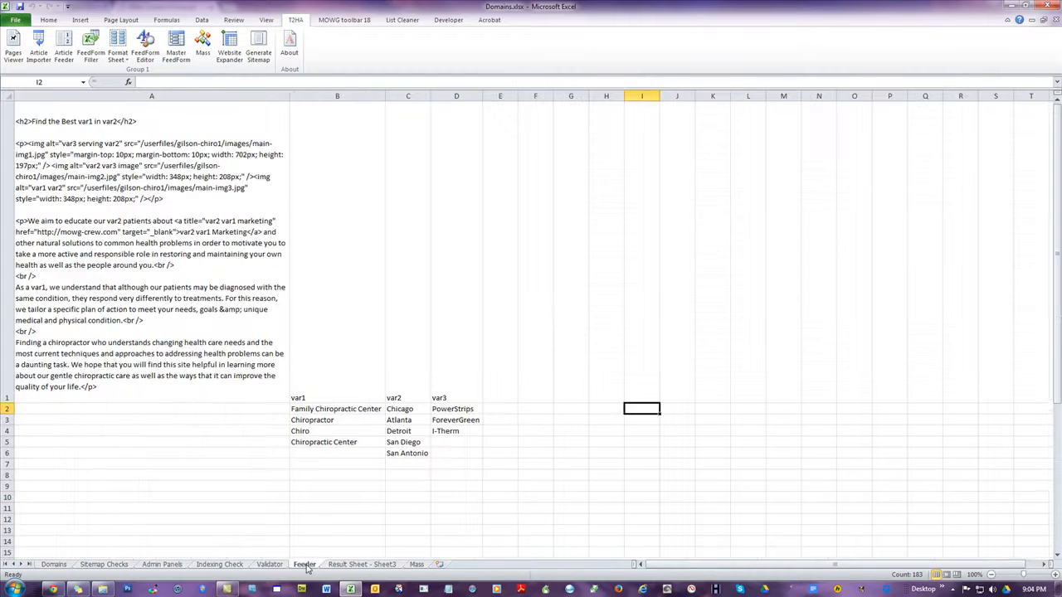
left_click_drag(378, 97, 457, 96)
left_click(349, 140)
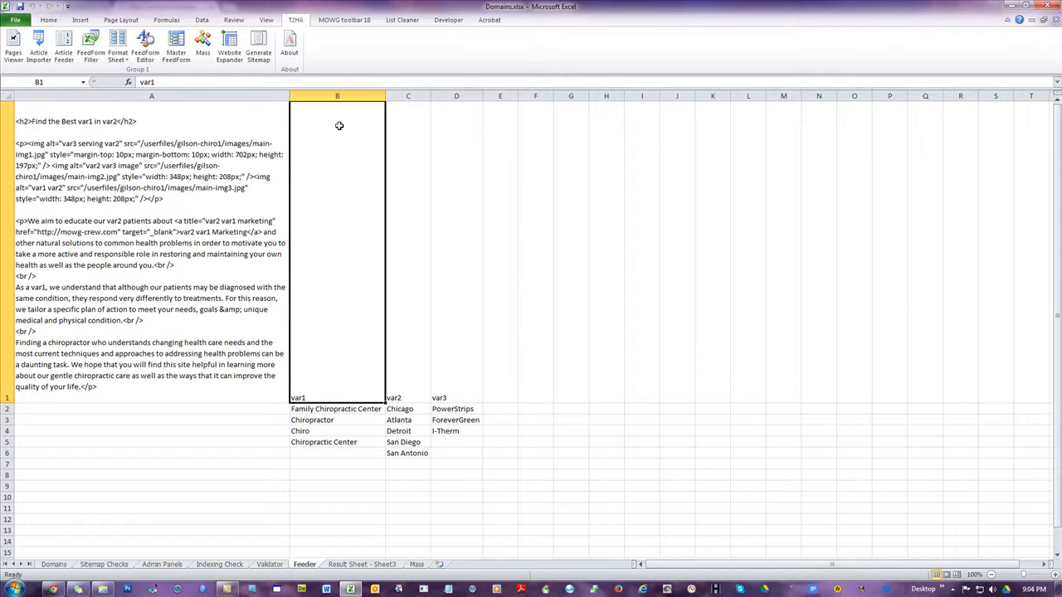
right_click(338, 126)
left_click(365, 173)
left_click(809, 234)
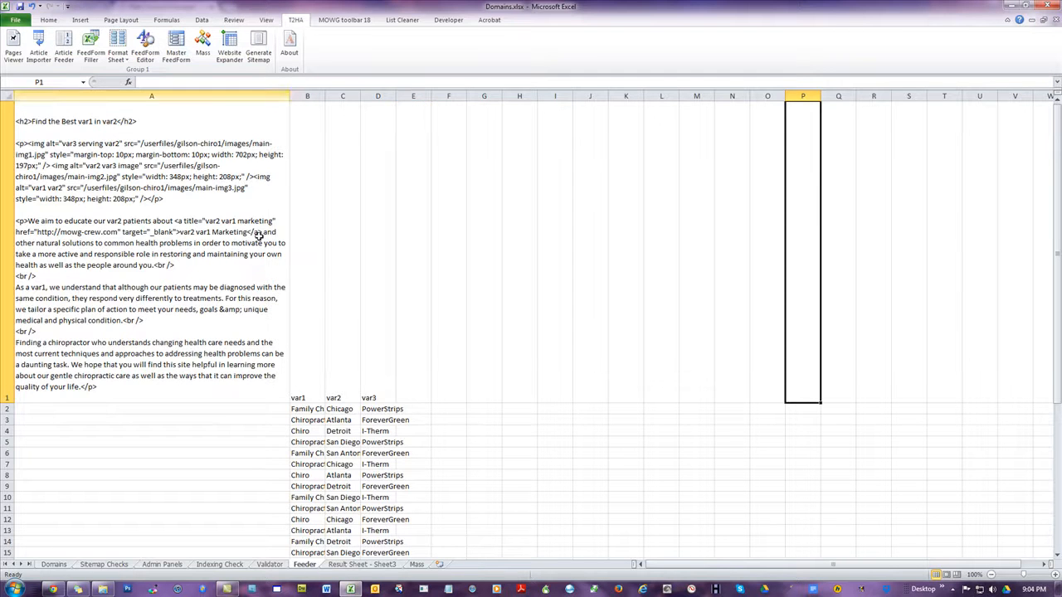
Delete the generated sheet "Result Sheet - Sheet3" from the workbook
left_click(368, 566)
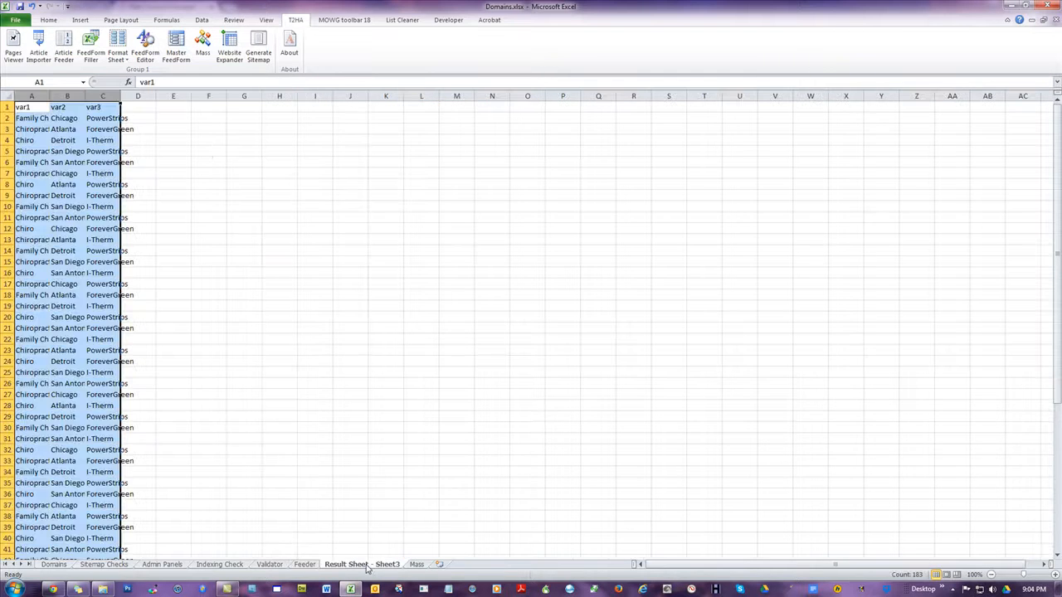
right_click(368, 567)
left_click(396, 459)
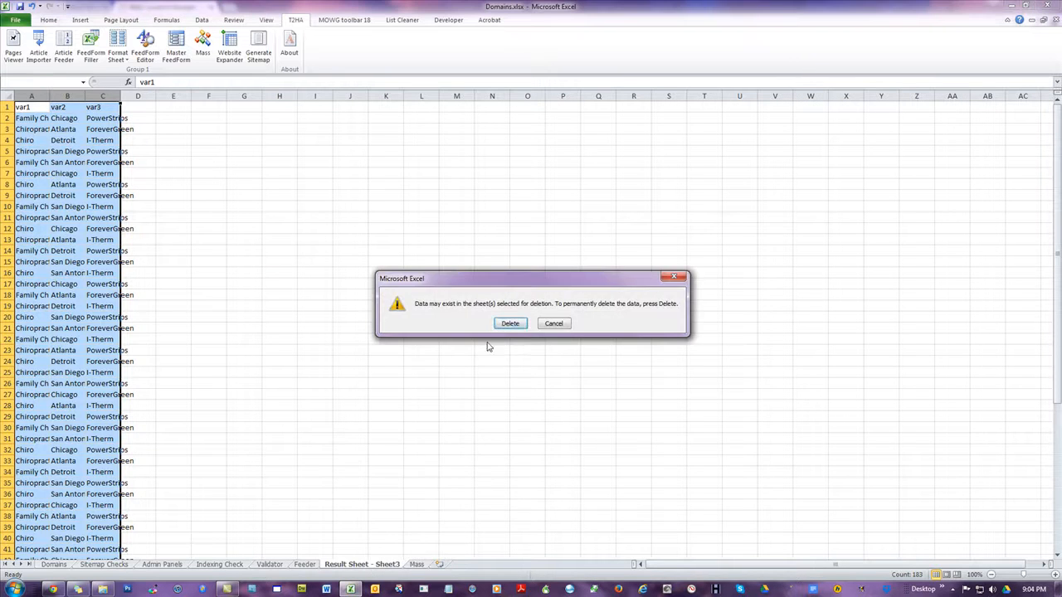
left_click(507, 324)
left_click(527, 304)
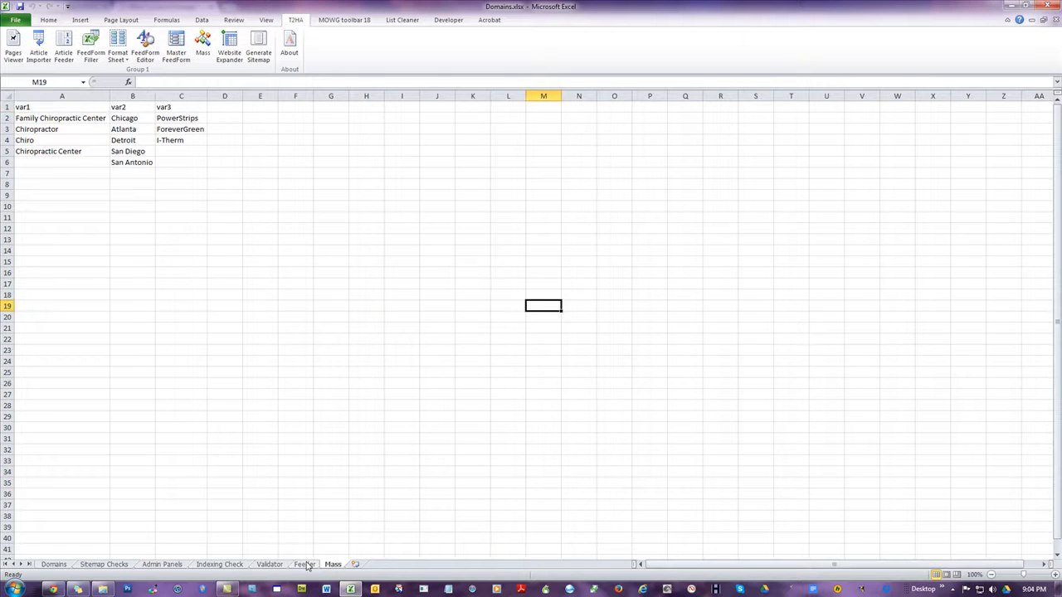
Examine the pasted combinations on the Feeder sheet down to the last row, row 61
left_click(304, 564)
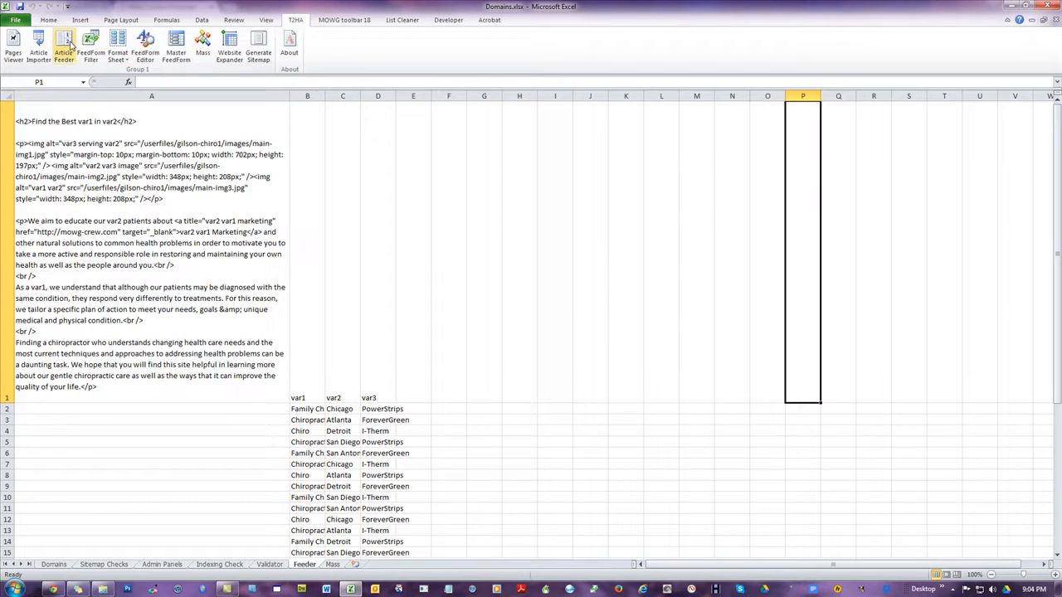
left_click_drag(1057, 108, 1060, 386)
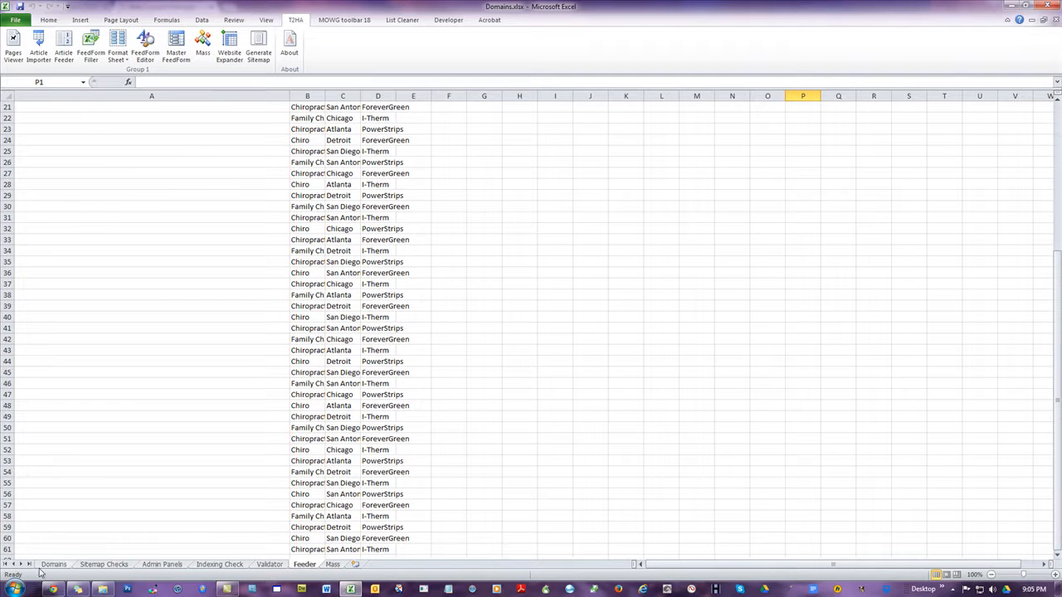
left_click(4, 548)
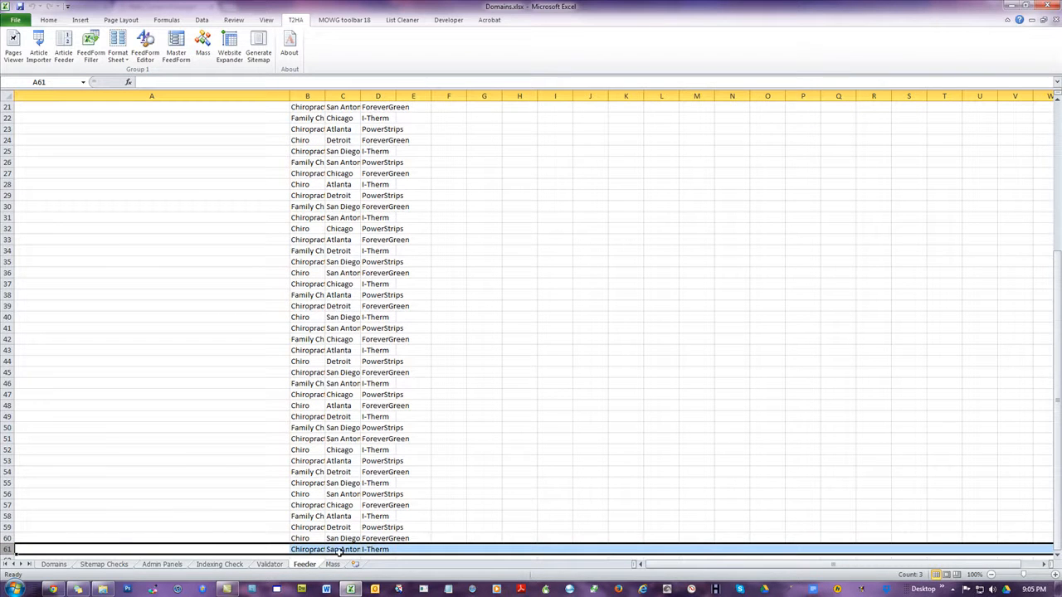
Run the Article Feeder on the seed article in cell A1 with the pasted var1, var2 and var3 combinations
left_click_drag(311, 373, 386, 373)
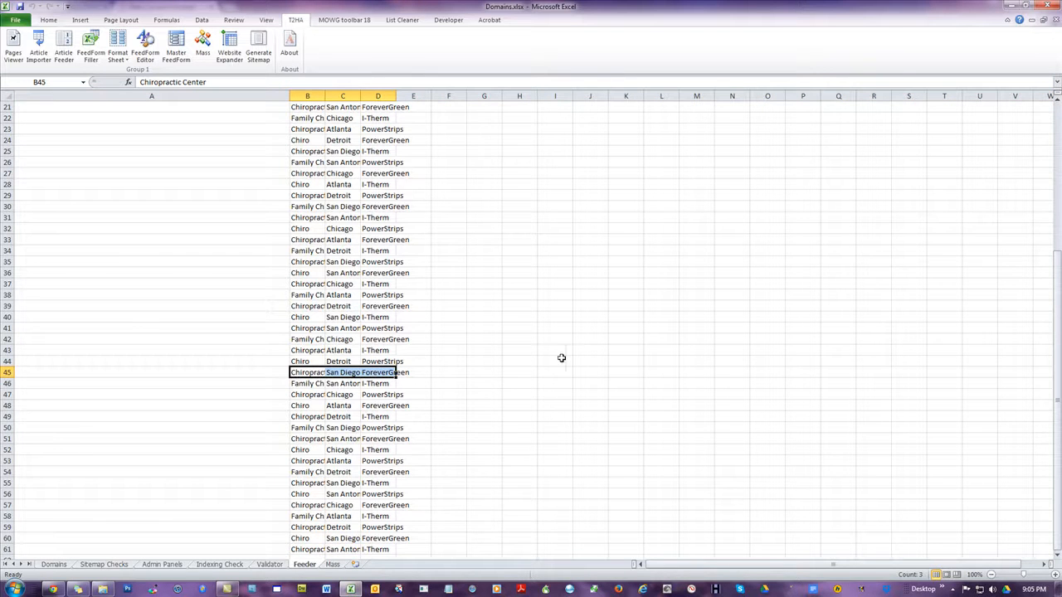
scroll(561, 358, "up", 7)
left_click(243, 237)
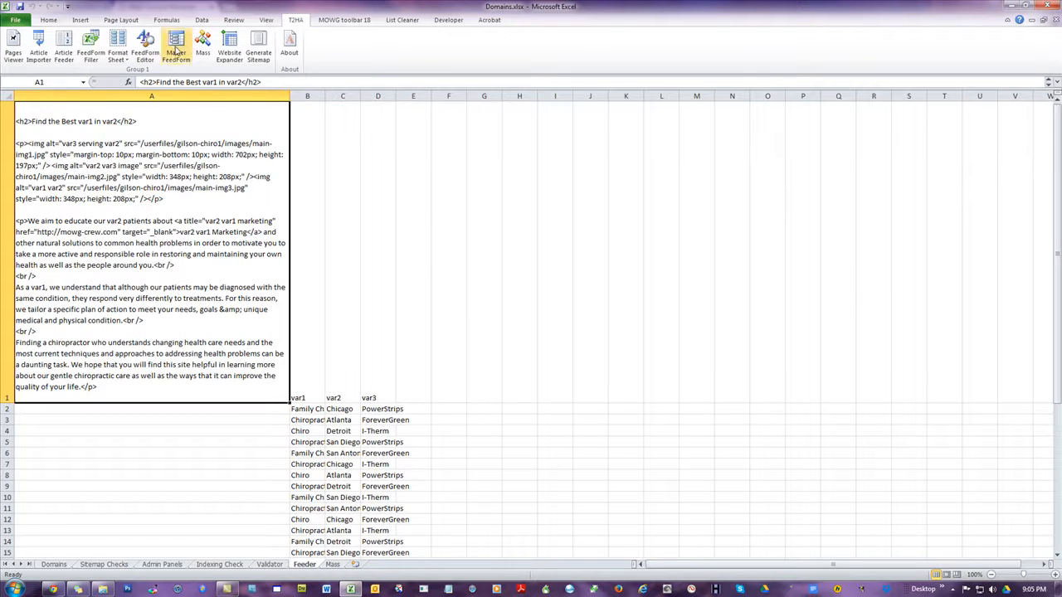
left_click(63, 43)
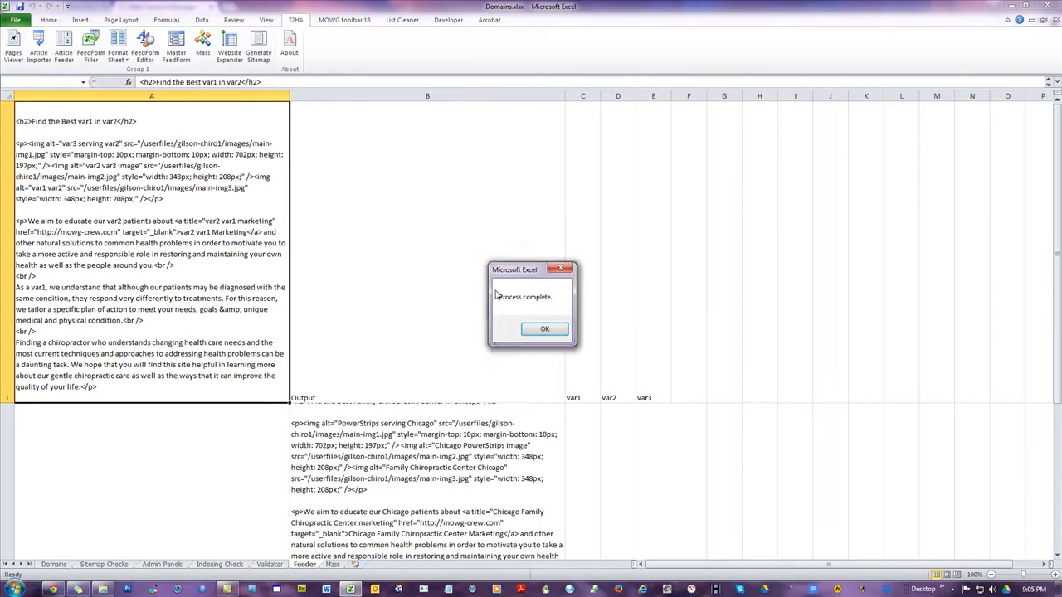
left_click(544, 329)
Examine the Output column and compare the article in row 4 with that row's var1, var2 and var3 values
left_click(427, 95)
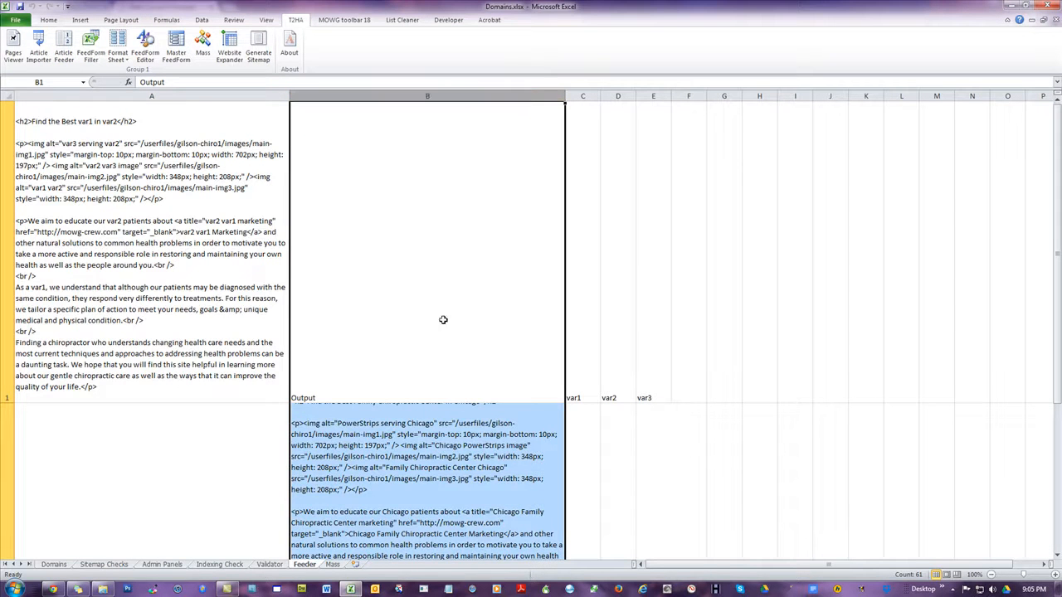
left_click_drag(593, 360, 667, 353)
scroll(774, 292, "down", 1)
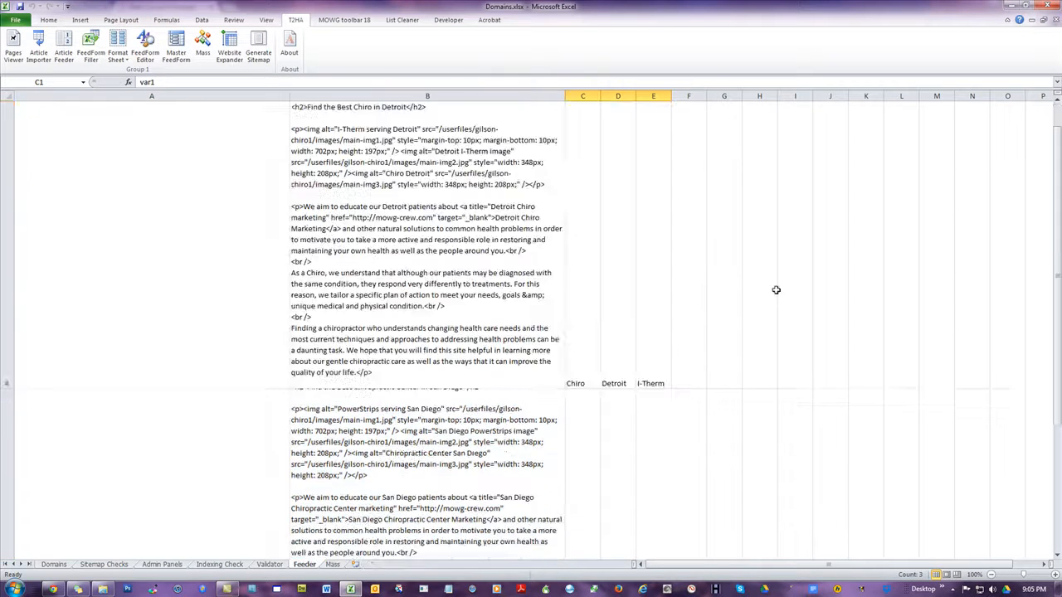
left_click(585, 357)
left_click(614, 356)
left_click(646, 350)
left_click(430, 251)
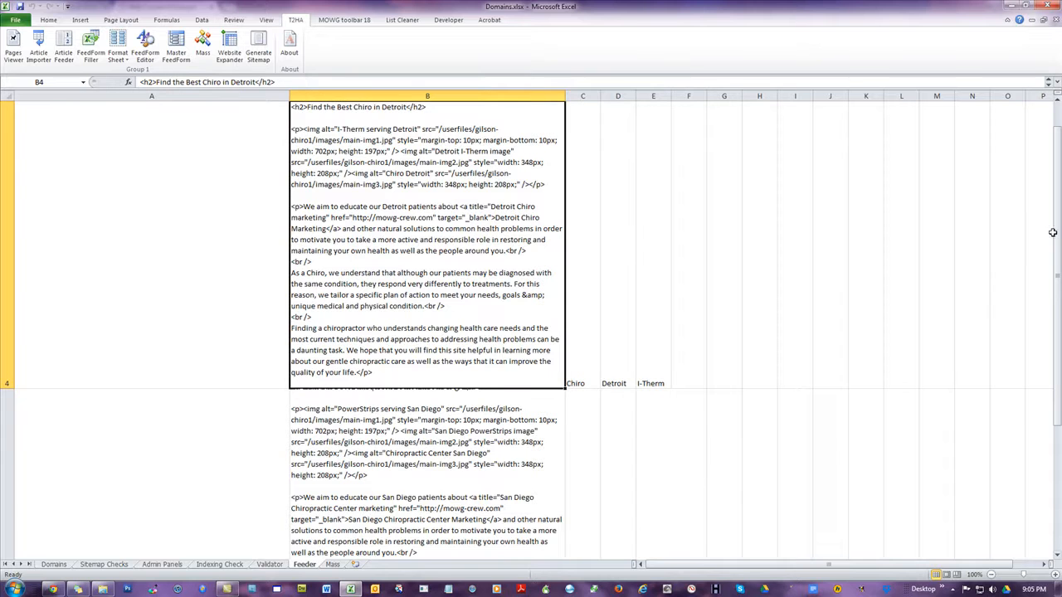
Compare the generated article in row 8 with the var1, var2 and var3 values beside it
left_click(1056, 554)
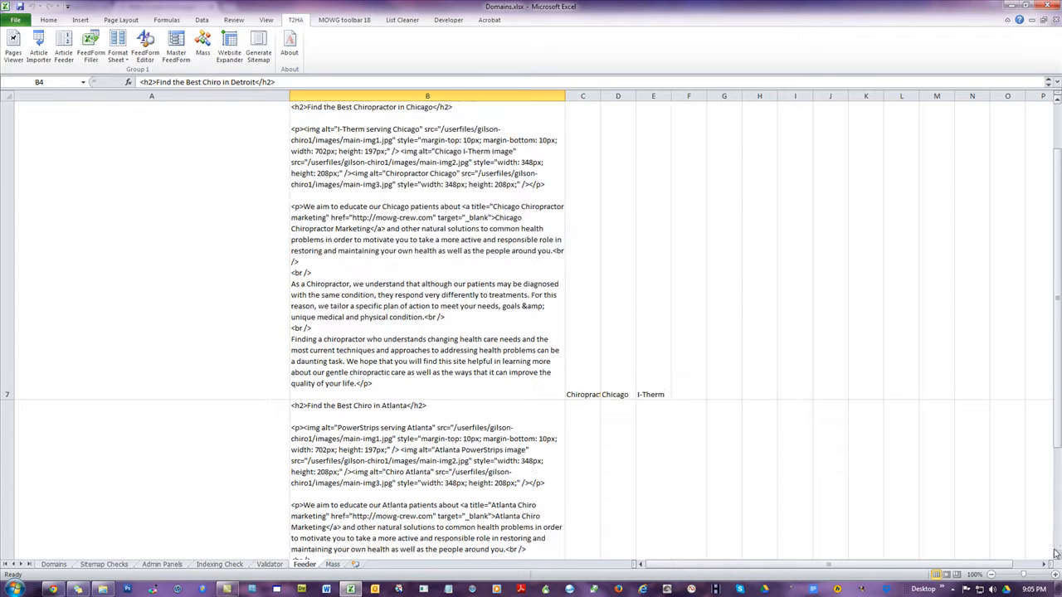
left_click(1056, 551)
left_click(493, 341)
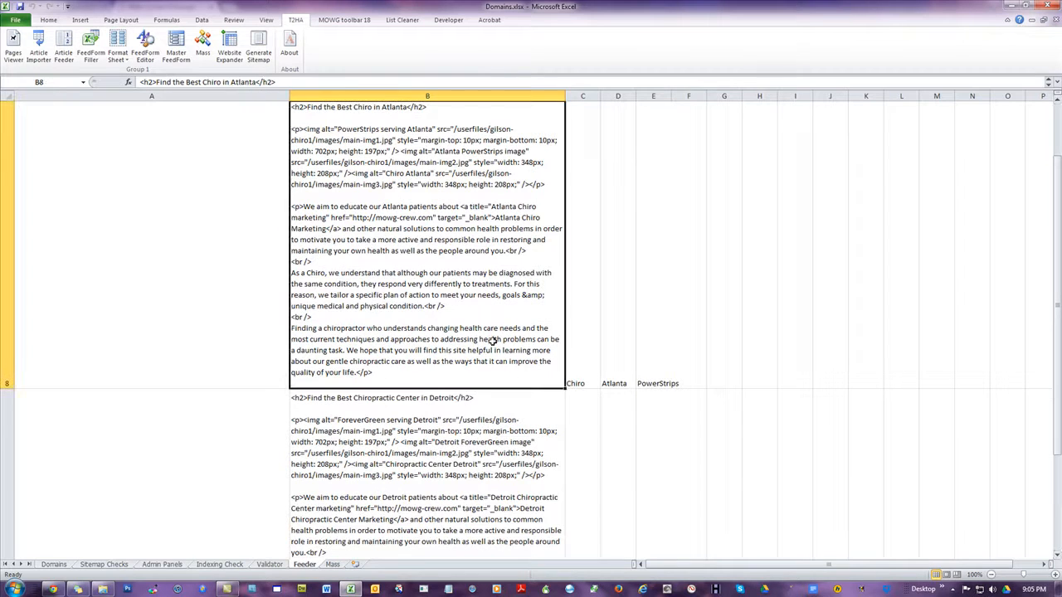
left_click(624, 351)
left_click(651, 345)
left_click(596, 372)
left_click(622, 356)
left_click(654, 358)
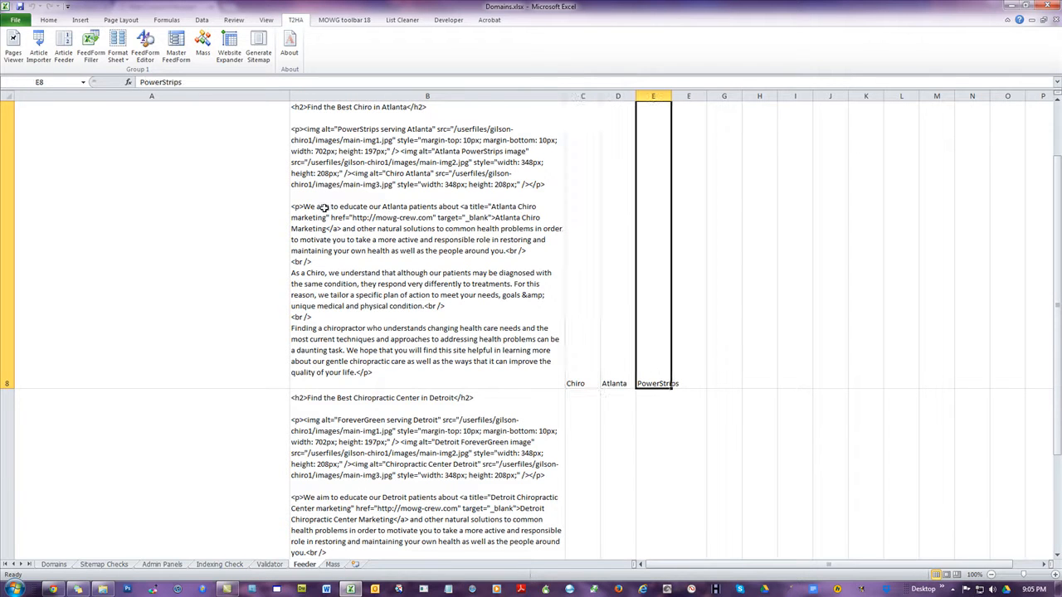
left_click(361, 107)
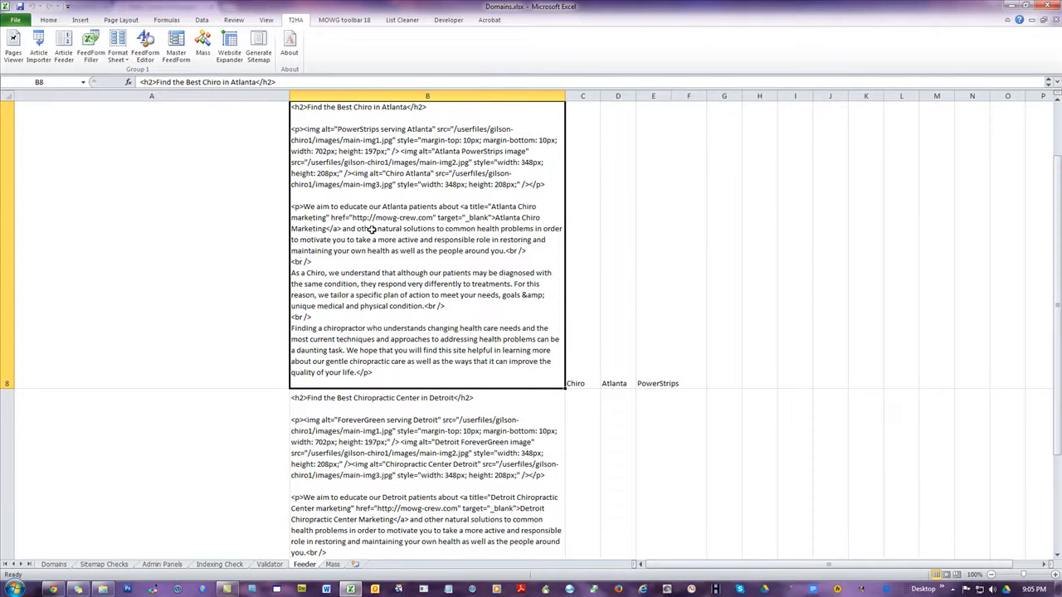
Inspect the generated article in row 11, and review the first article in cell B2 against the seed article
left_click(474, 421)
scroll(734, 372, "down", 1)
left_click(457, 332)
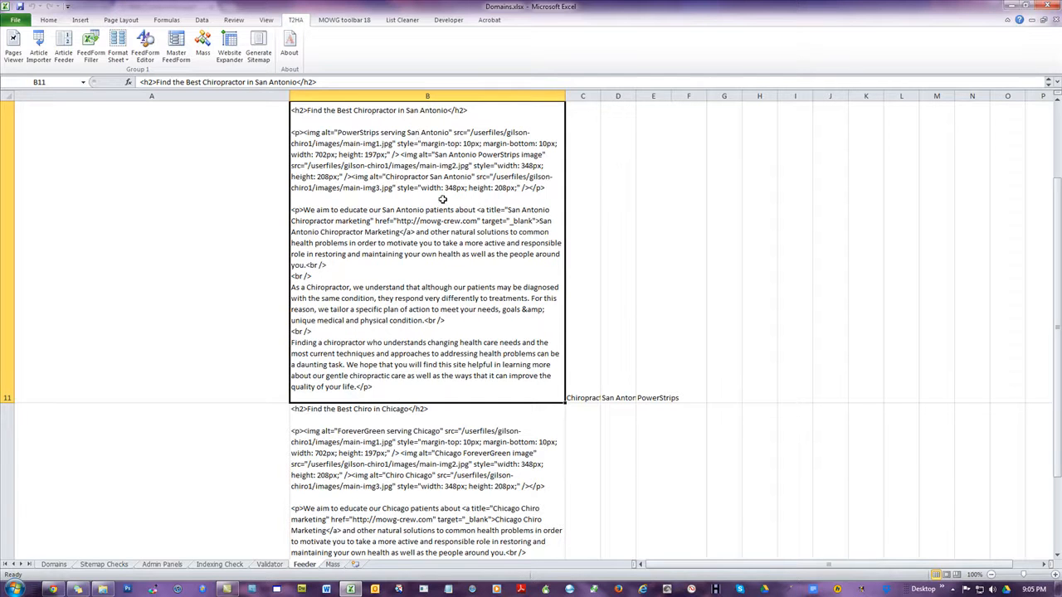
left_click(211, 183)
scroll(583, 232, "up", 4)
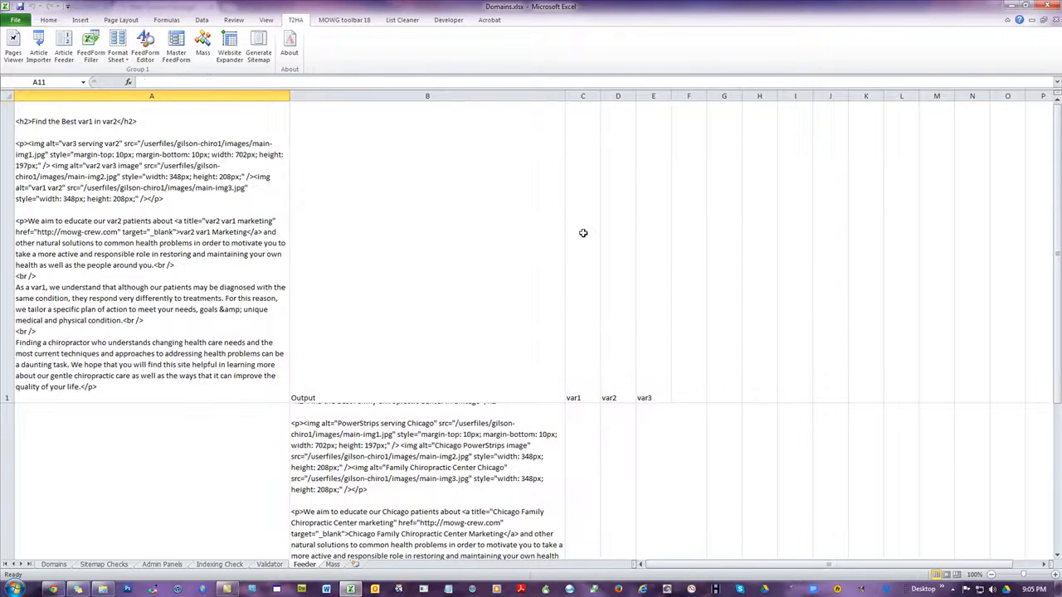
left_click(407, 437)
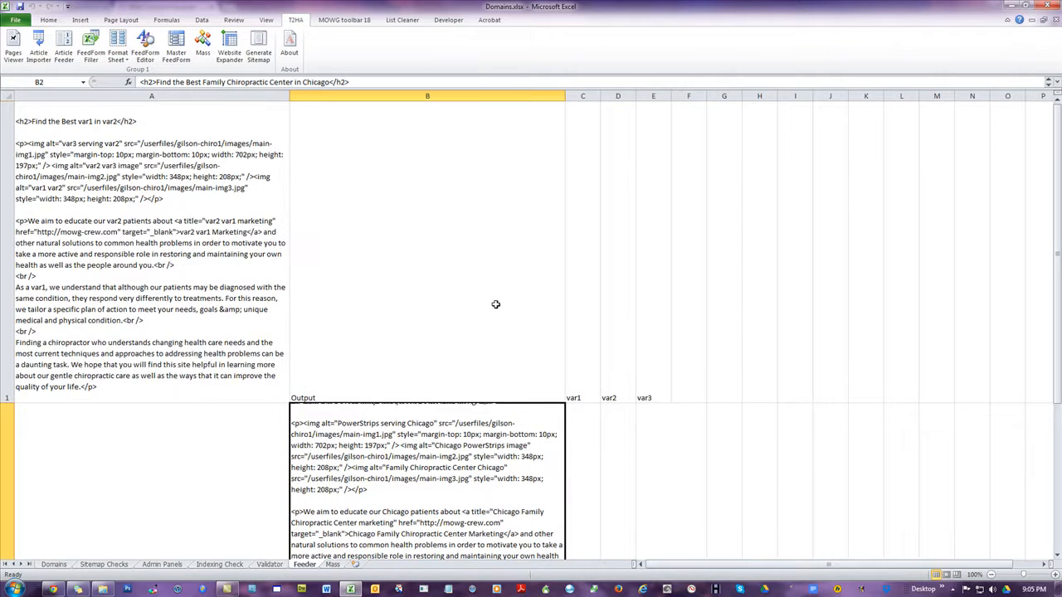
scroll(508, 306, "down", 1)
scroll(493, 302, "up", 1)
left_click_drag(1057, 166, 1057, 108)
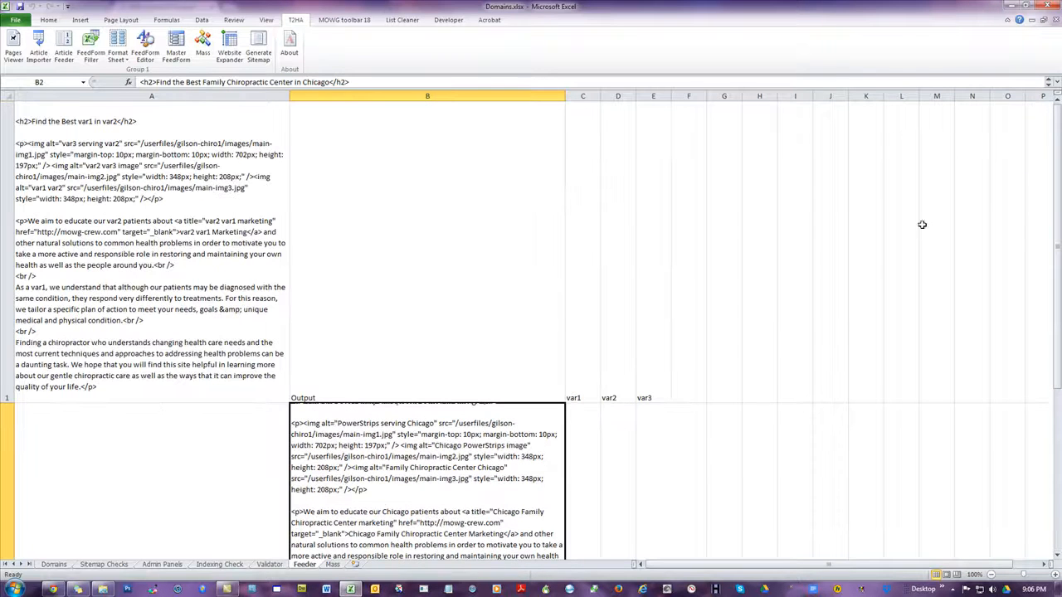
Switch to the browser and examine the chiropractic website's Welcome page from its navigation down to the footer links, including the sitemap link
left_click(52, 589)
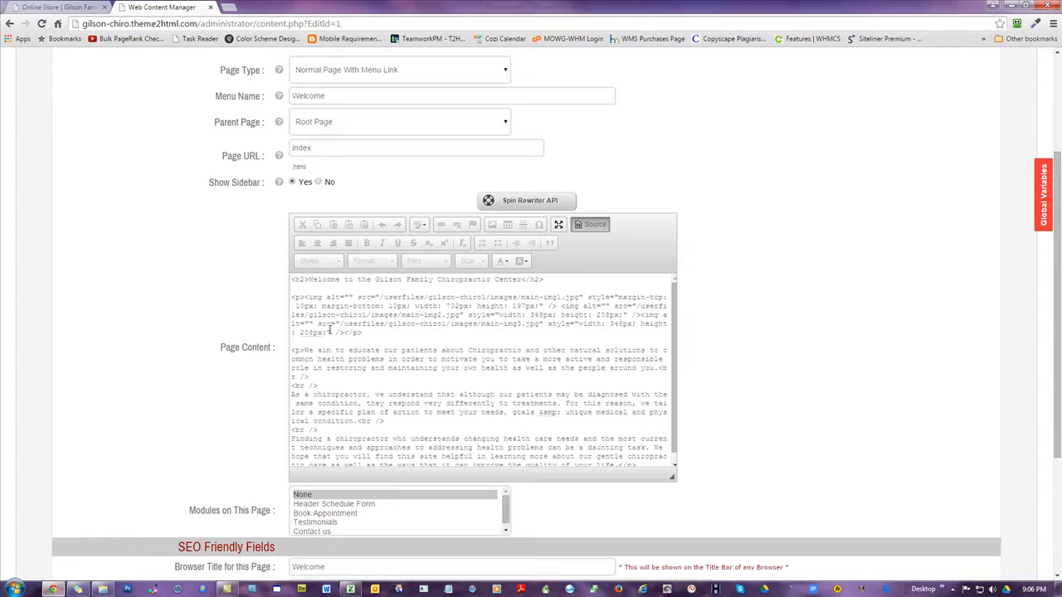
left_click(66, 8)
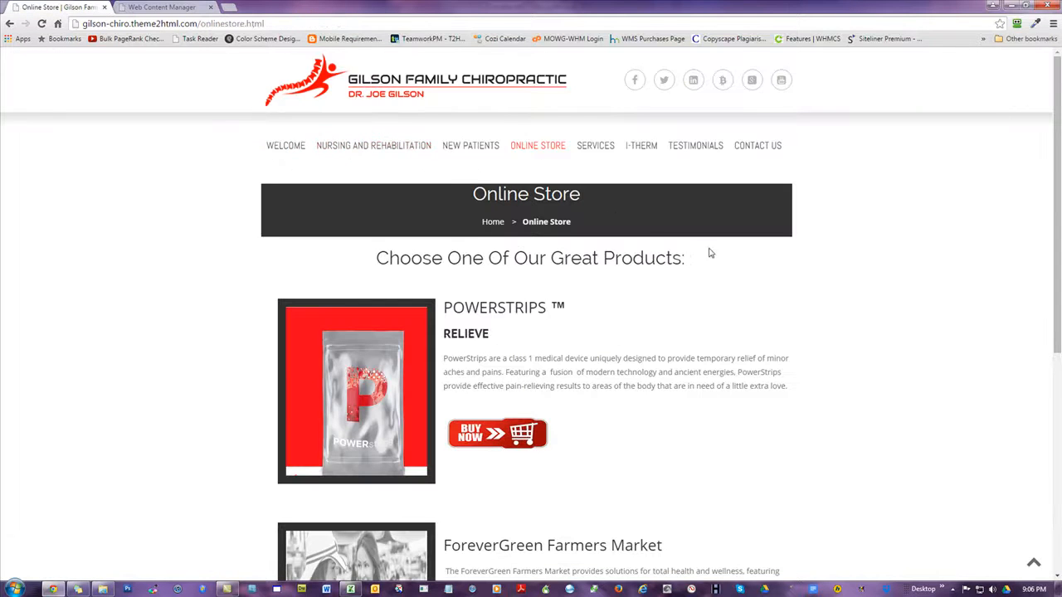
left_click(282, 148)
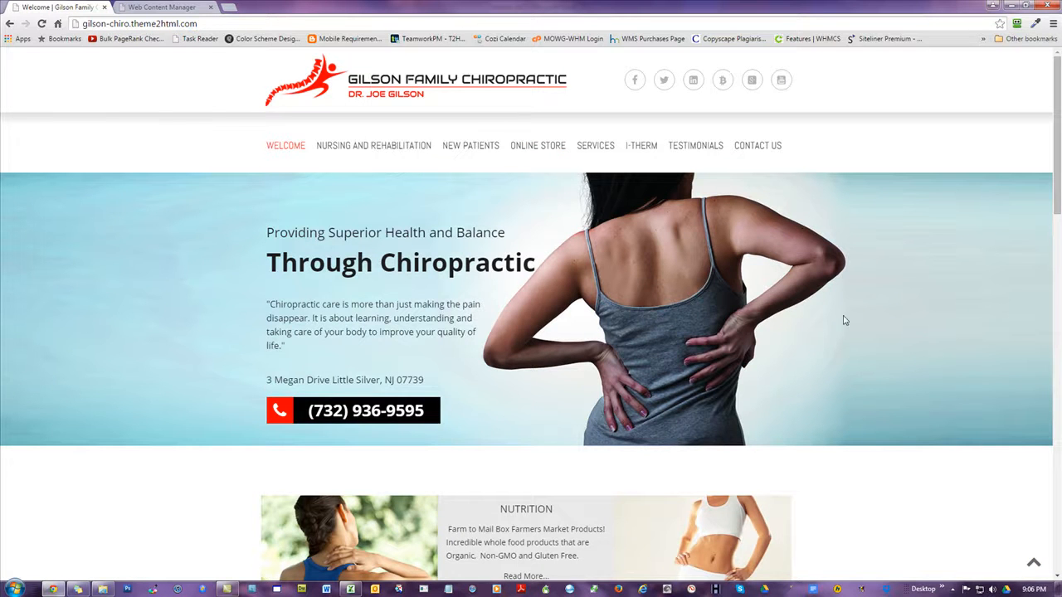
scroll(789, 368, "down", 20)
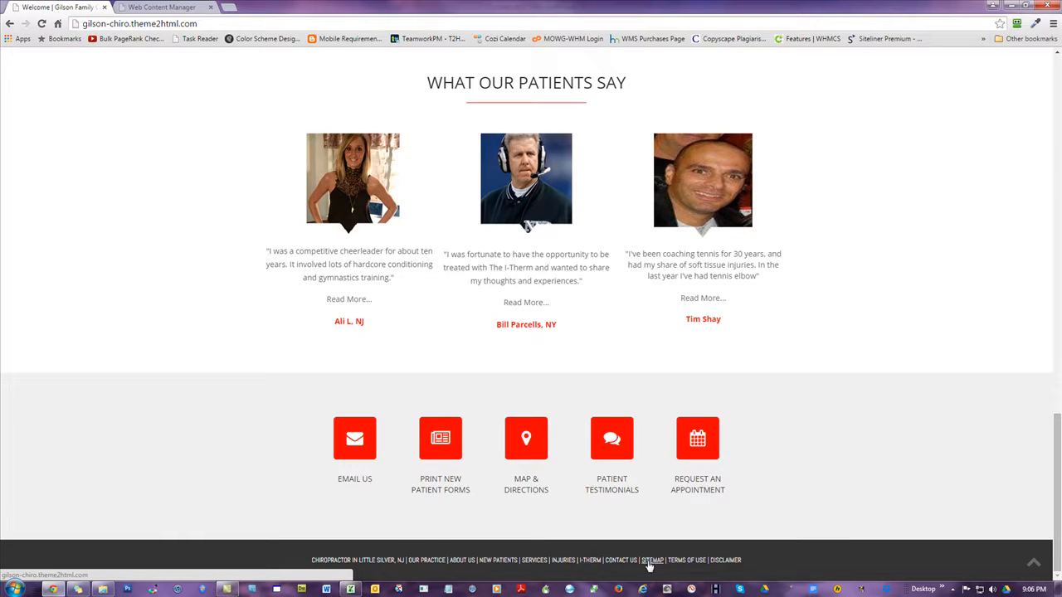
scroll(199, 276, "up", 20)
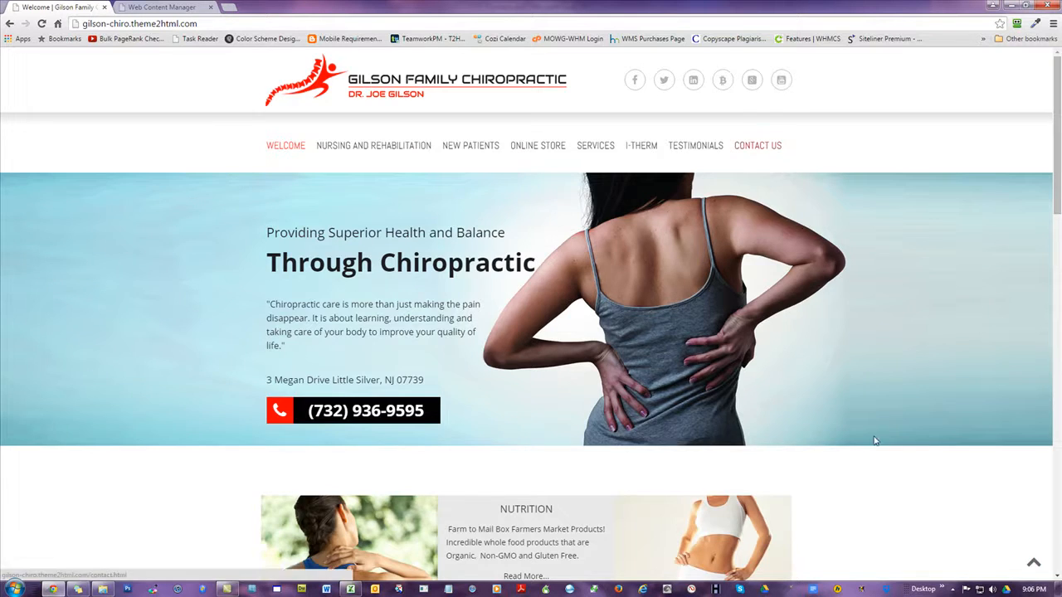
scroll(847, 332, "down", 20)
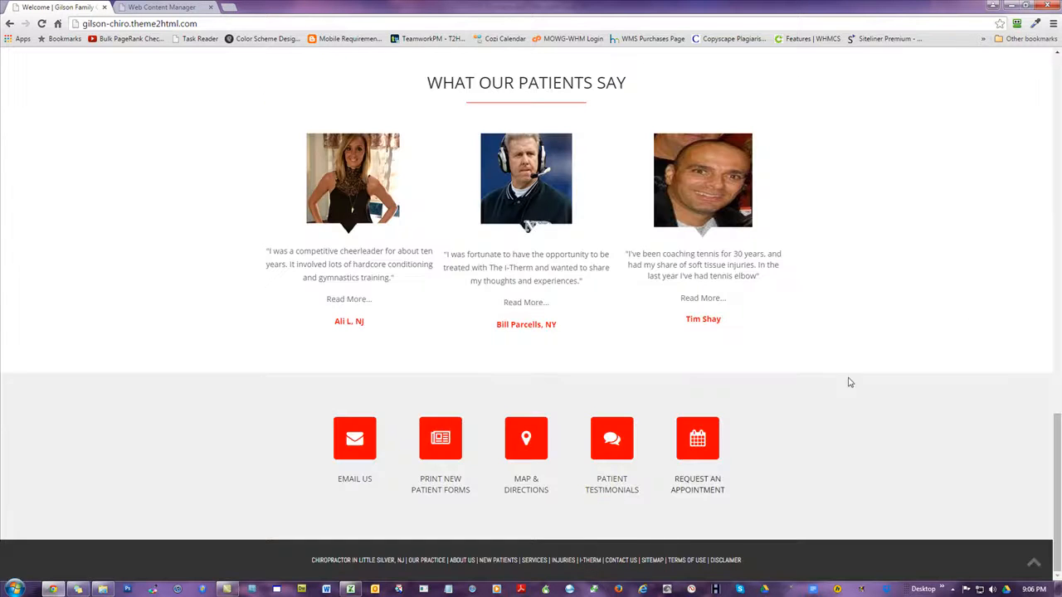
scroll(974, 325, "up", 10)
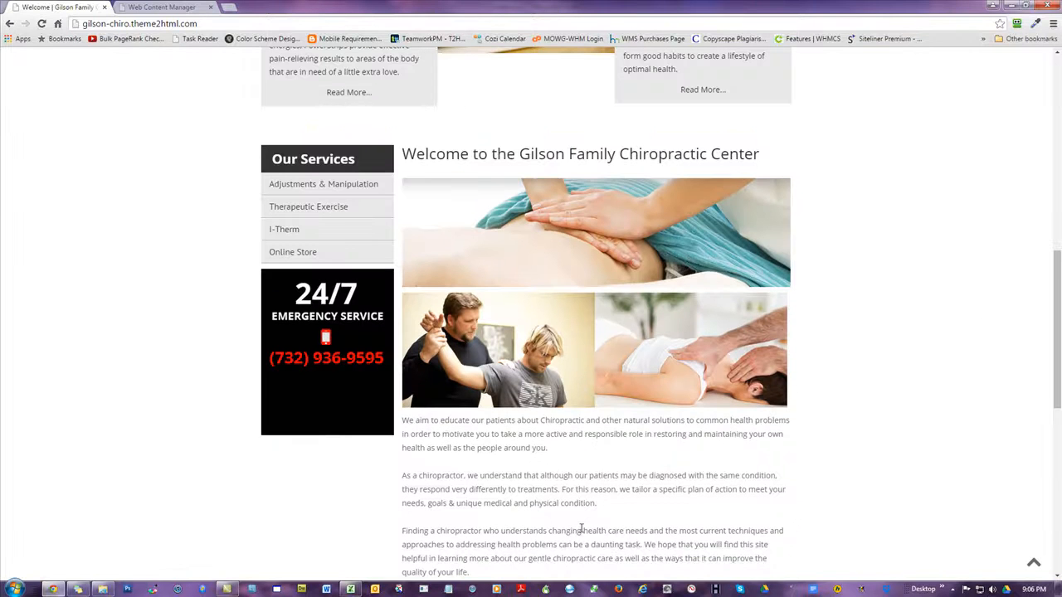
scroll(849, 359, "up", 3)
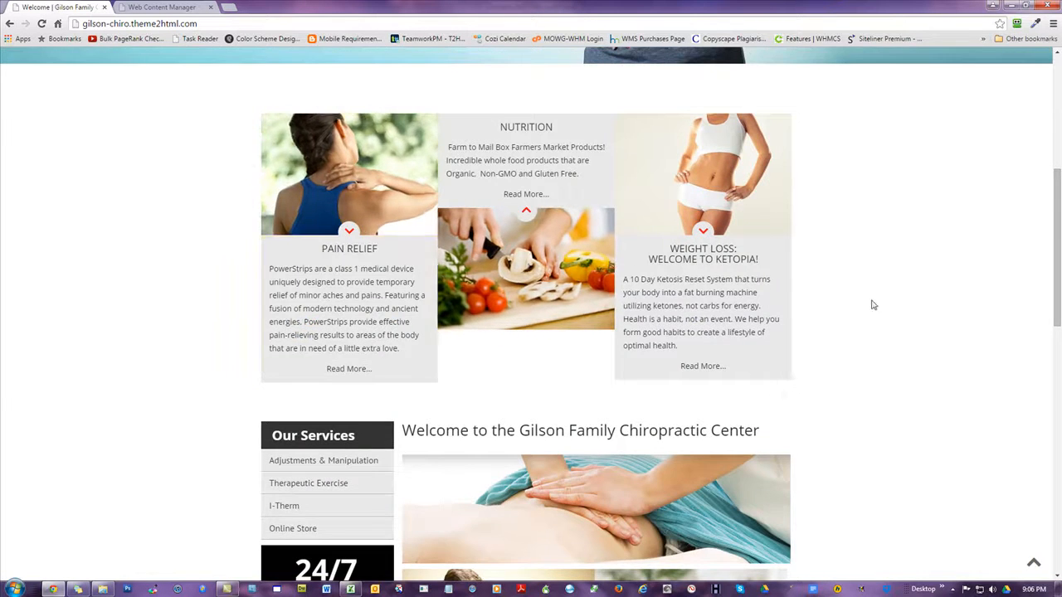
scroll(863, 303, "up", 4)
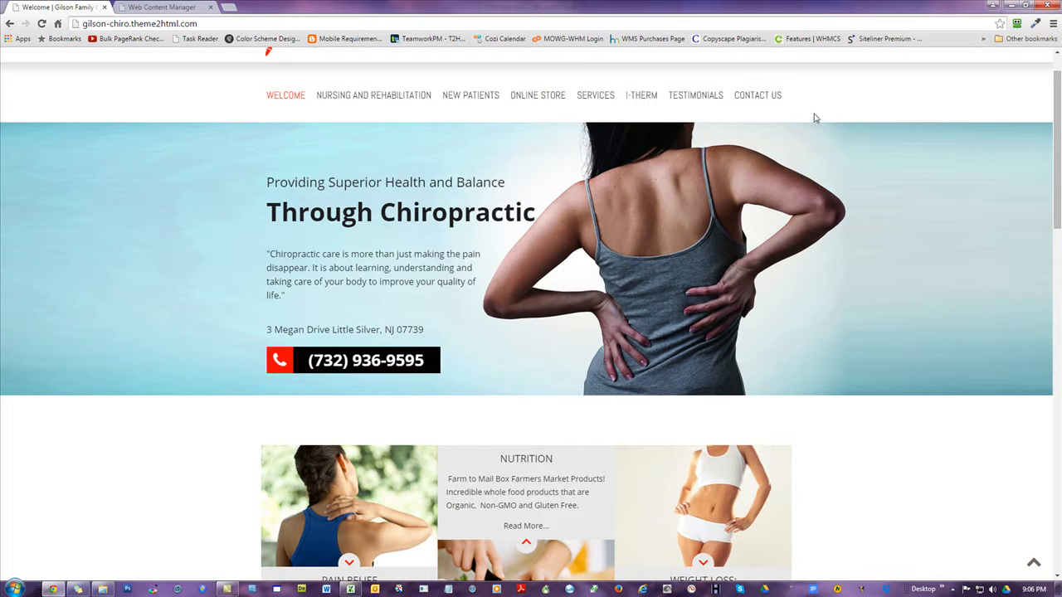
scroll(166, 360, "down", 3)
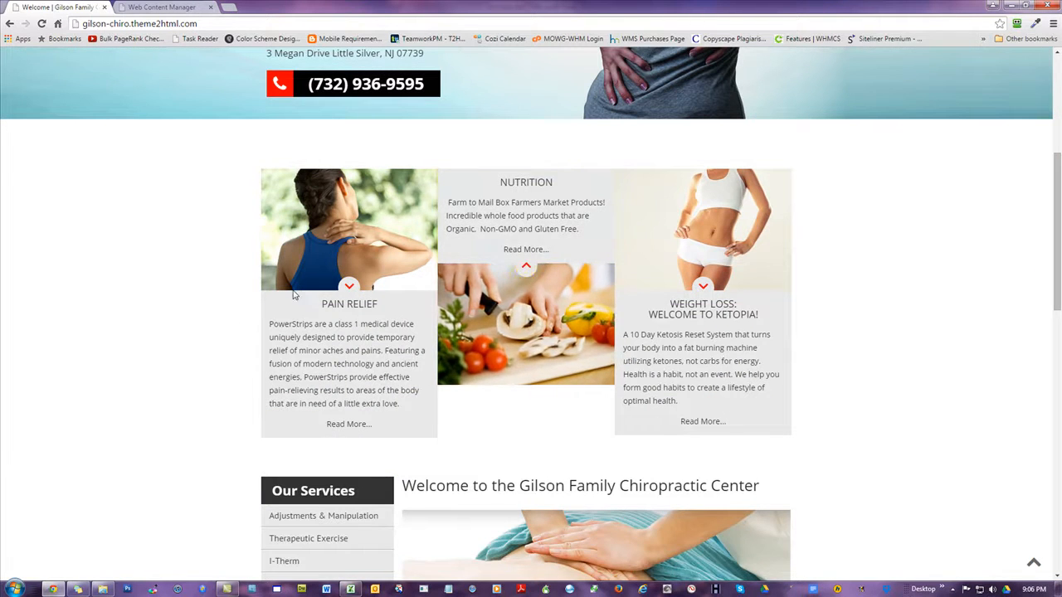
scroll(190, 292, "up", 3)
scroll(190, 292, "up", 1)
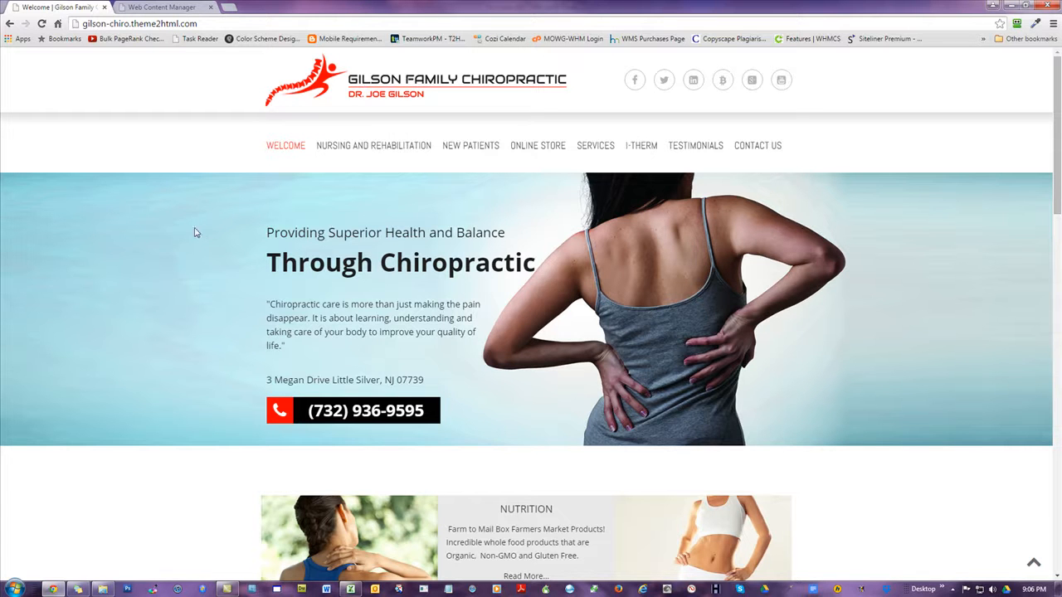
left_click(1046, 7)
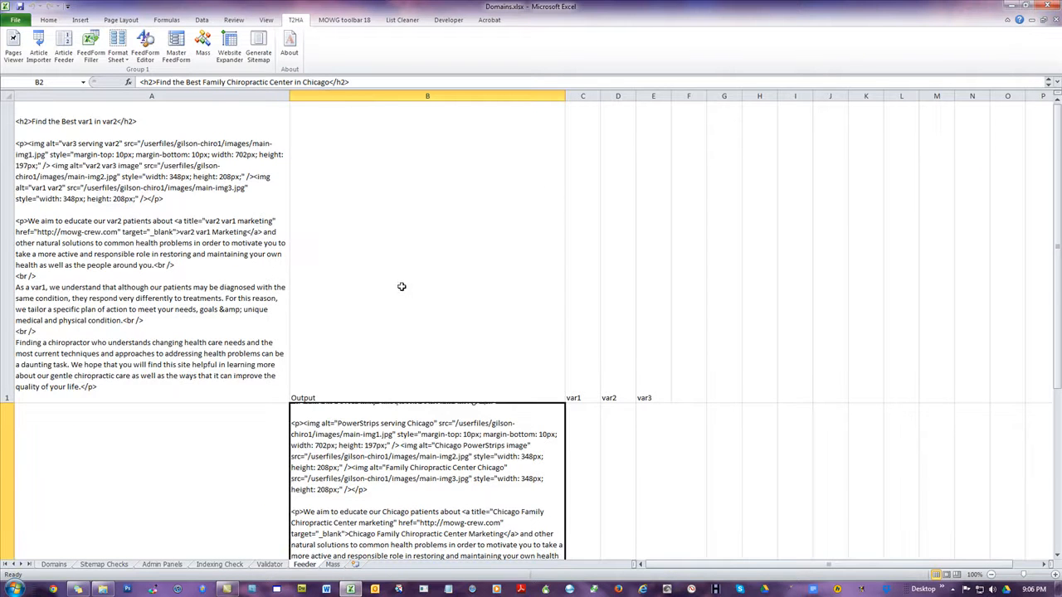
Delete the Output header cell B1 on the Feeder sheet, shifting the cells below it up
scroll(399, 289, "down", 5)
scroll(401, 284, "up", 5)
left_click(400, 203)
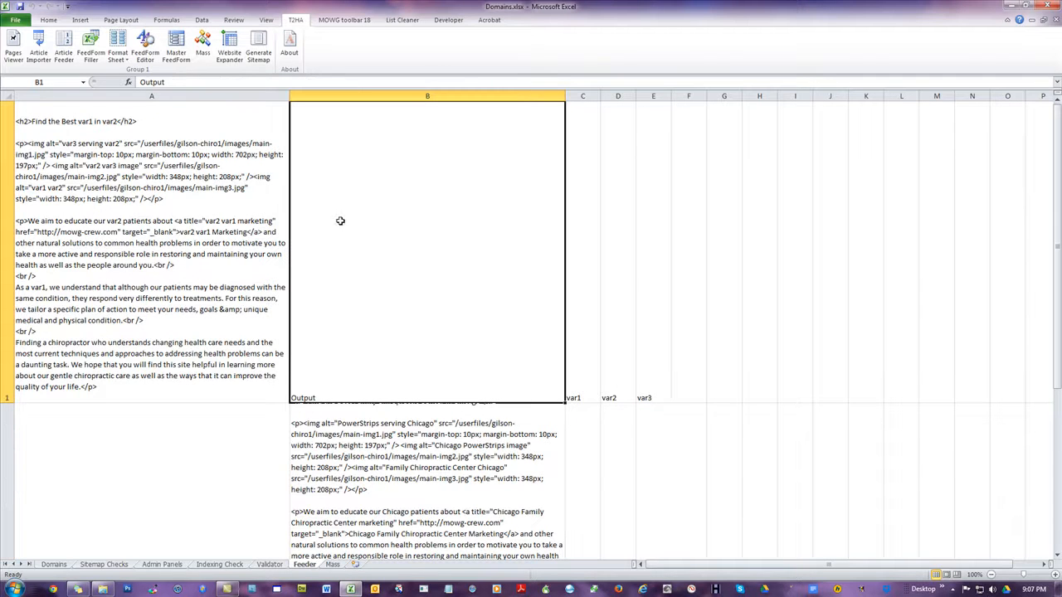
right_click(360, 162)
left_click(395, 248)
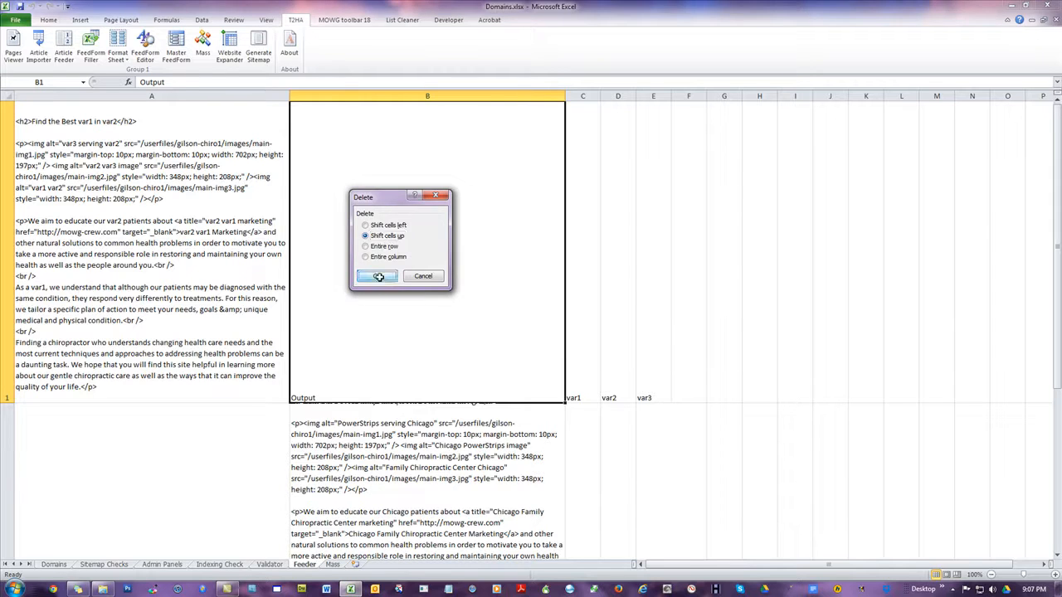
left_click(377, 277)
left_click(238, 141)
left_click(407, 175)
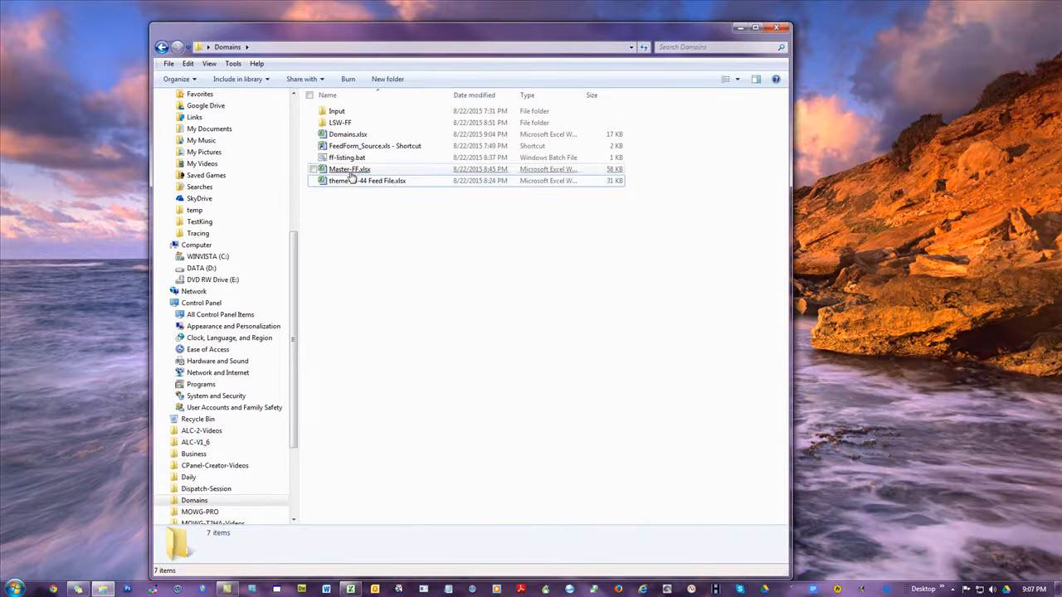
Open "theme-43-44 Feed File.xlsx" from the Domains folder and select the Content cell E3 on the Pages sheet
left_click(352, 184)
double_click(352, 182)
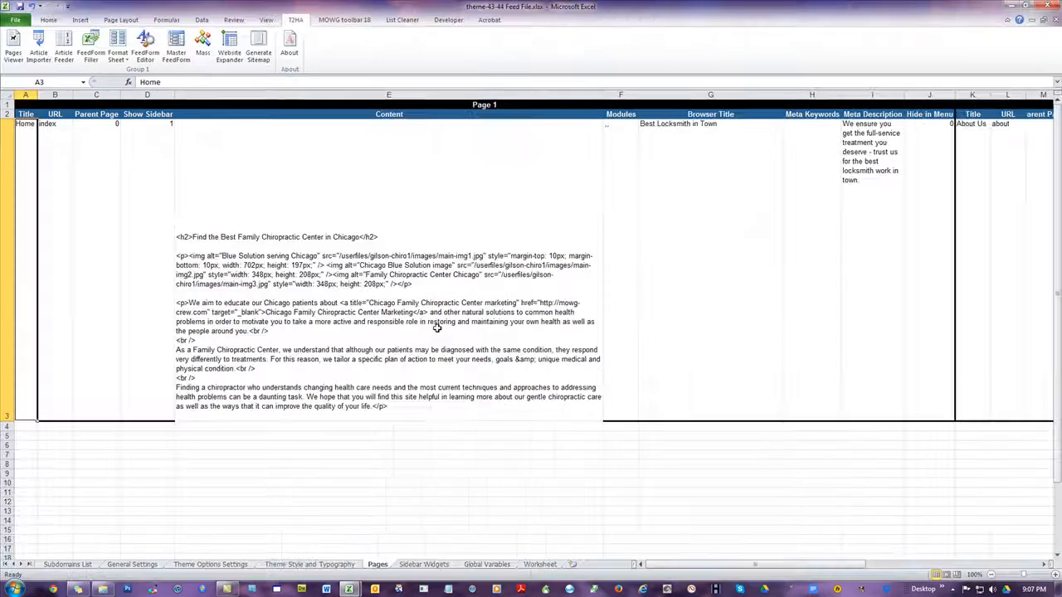
left_click(437, 328)
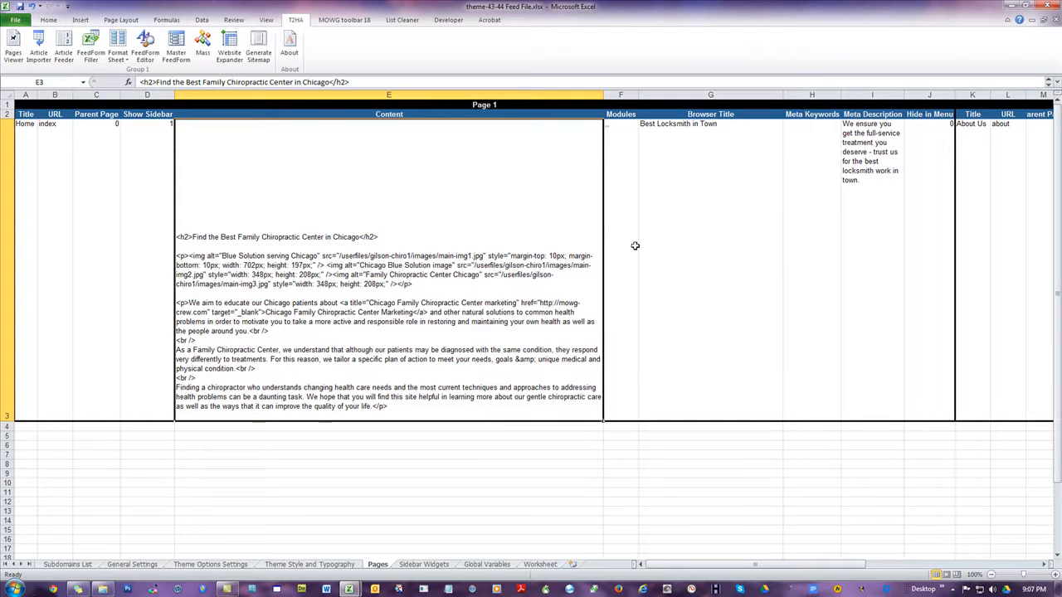
Copy the whole article column B from the Feeder sheet of Domains.xlsx and return to the feed file
key("ctrl+Tab")
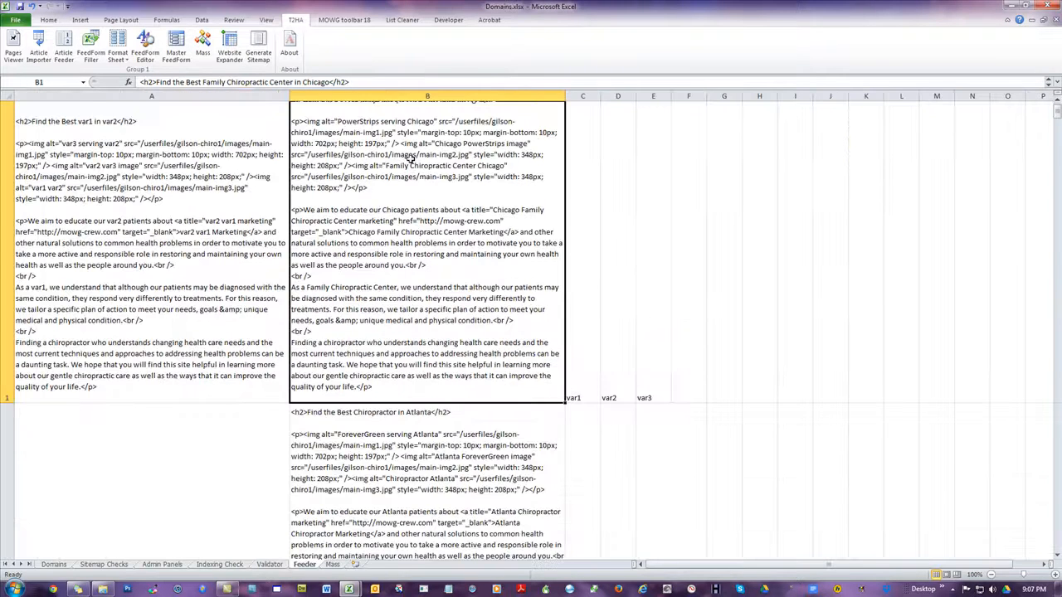
left_click(393, 97)
right_click(380, 170)
left_click(421, 195)
key("ctrl+Tab")
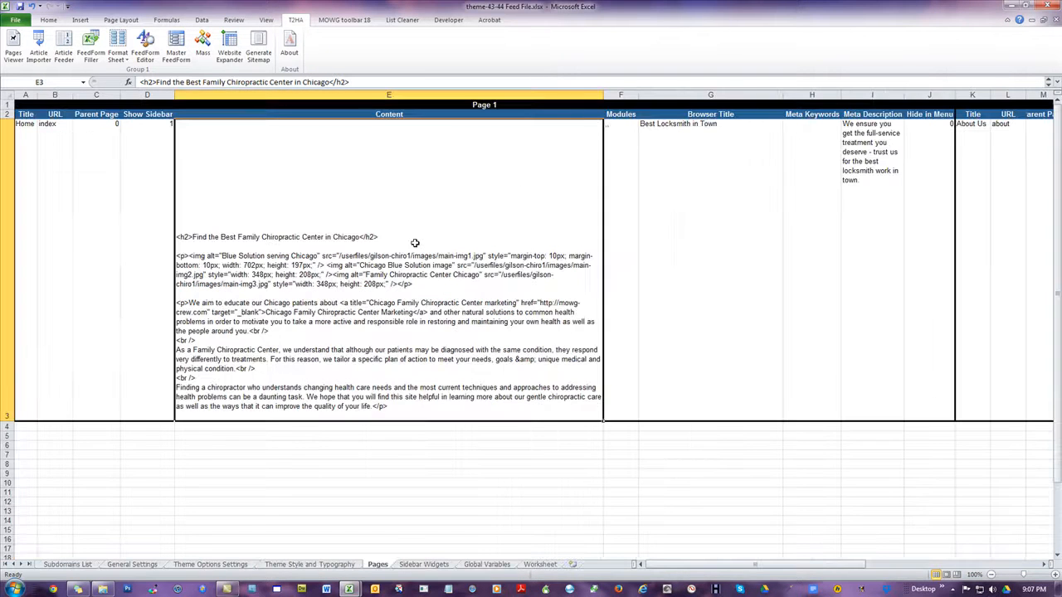
Try to paste the copied article column into the Content cell E3 of the Pages sheet
right_click(327, 163)
left_click(351, 202)
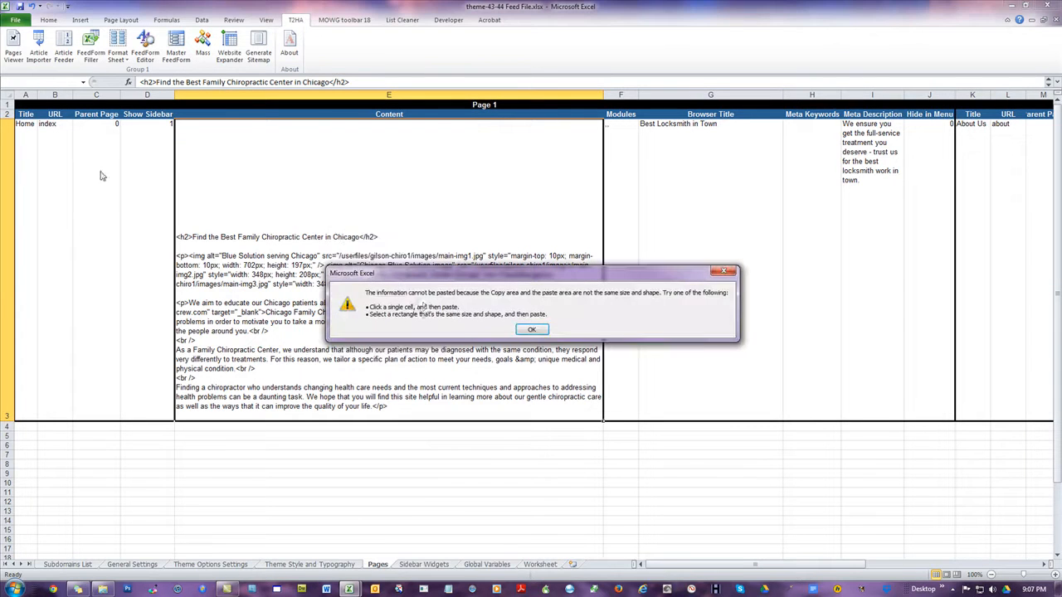
left_click(531, 330)
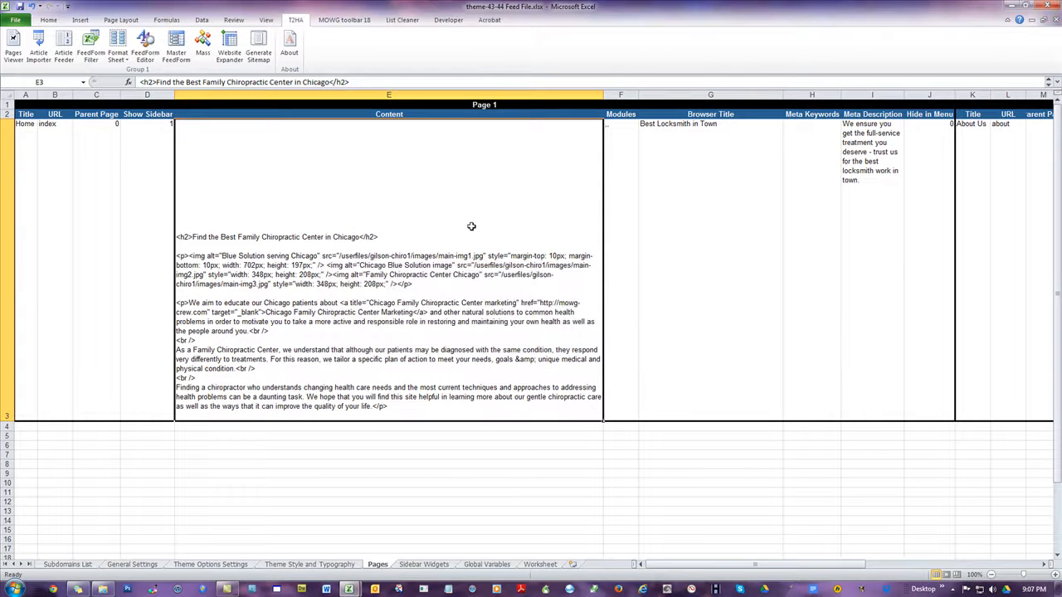
Try to paste the copied articles over the whole Content column E of the Pages sheet and reduce the height of row 2
left_click(440, 95)
right_click(427, 183)
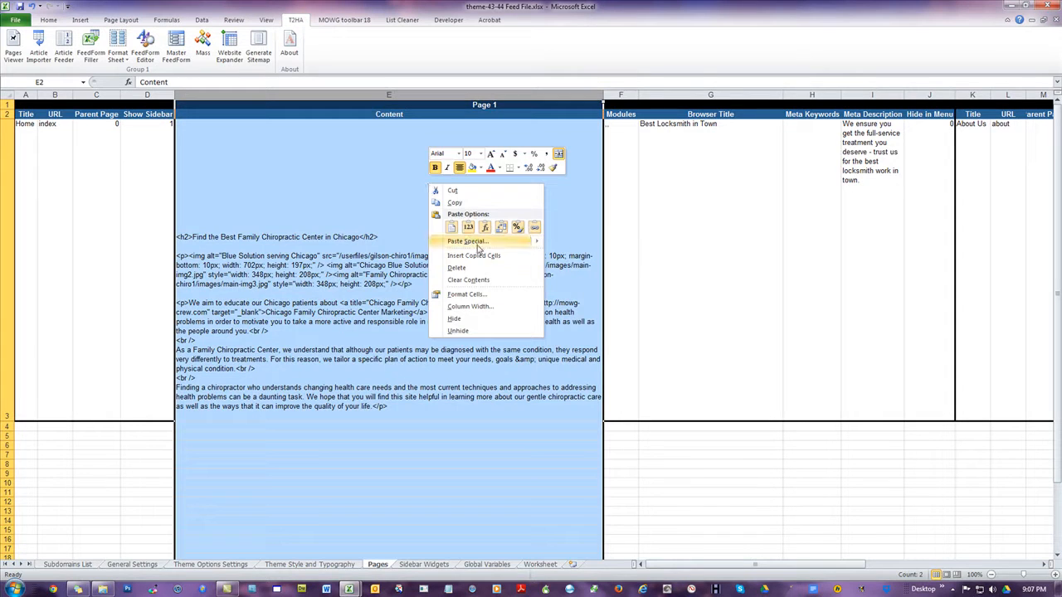
left_click(449, 226)
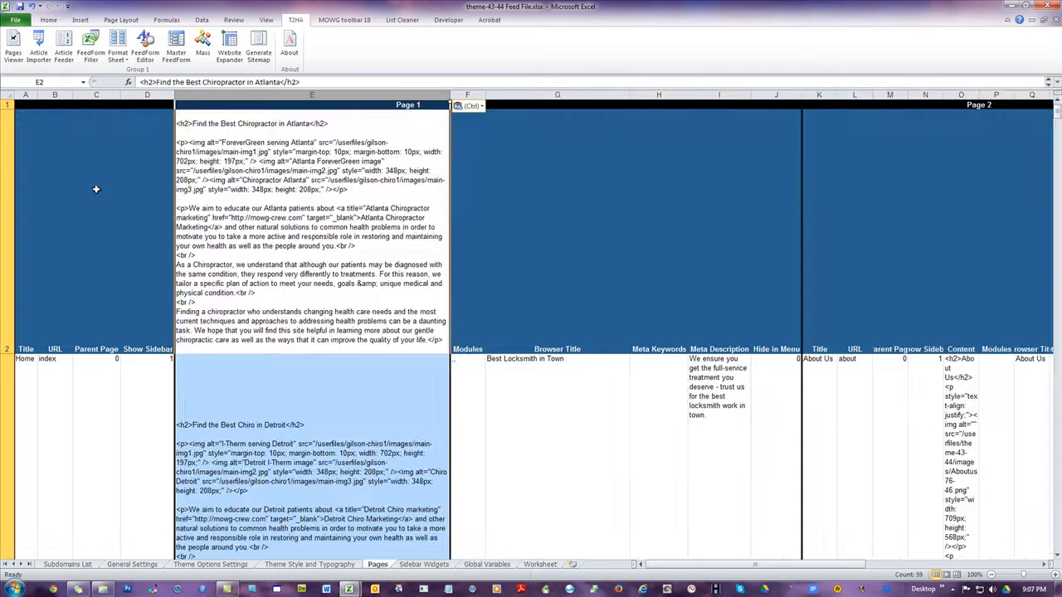
left_click(545, 361)
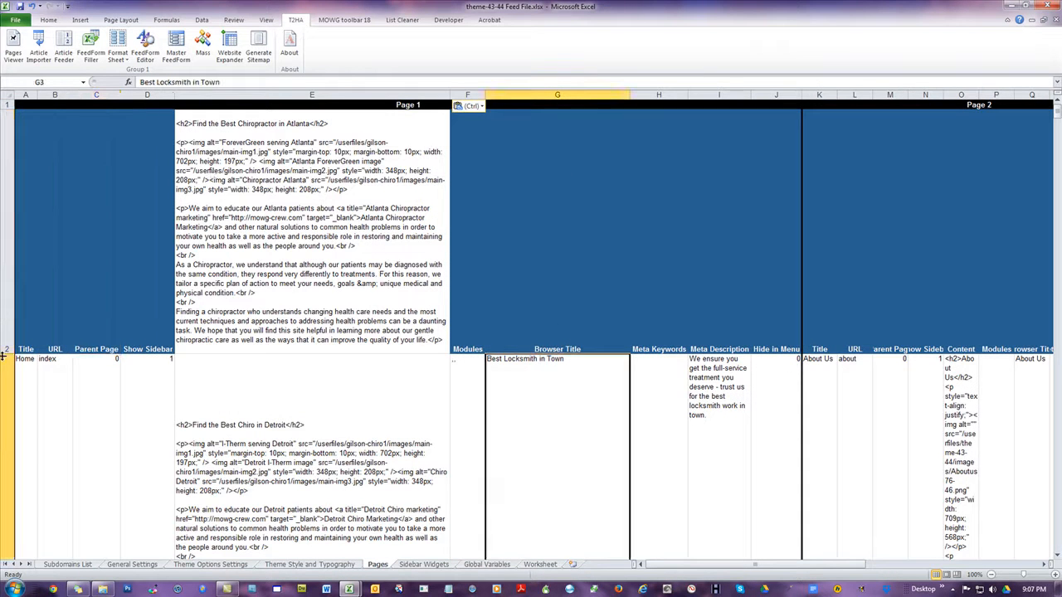
left_click_drag(5, 353, 32, 123)
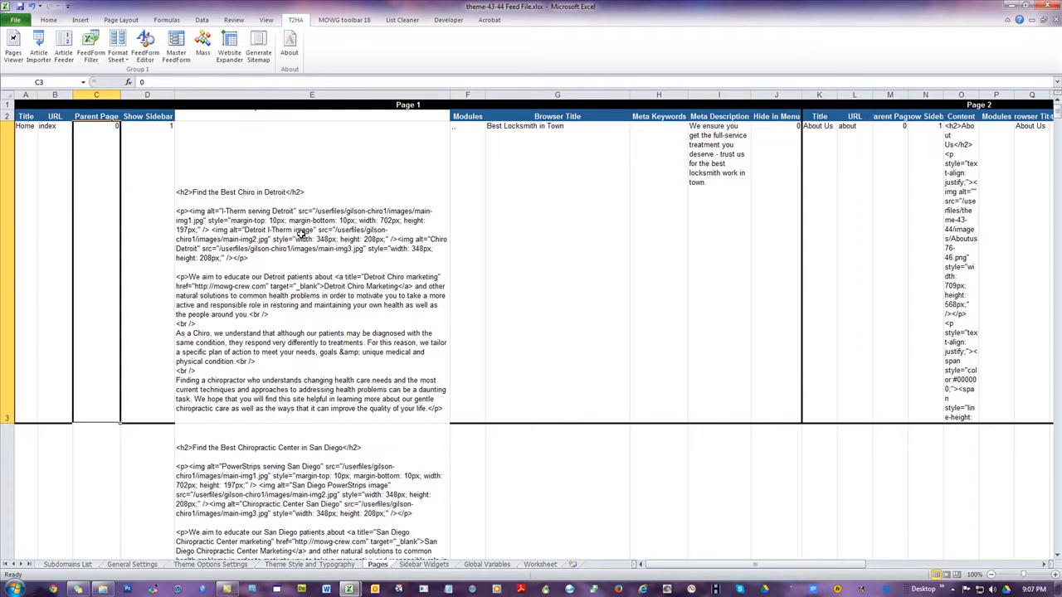
left_click(281, 118)
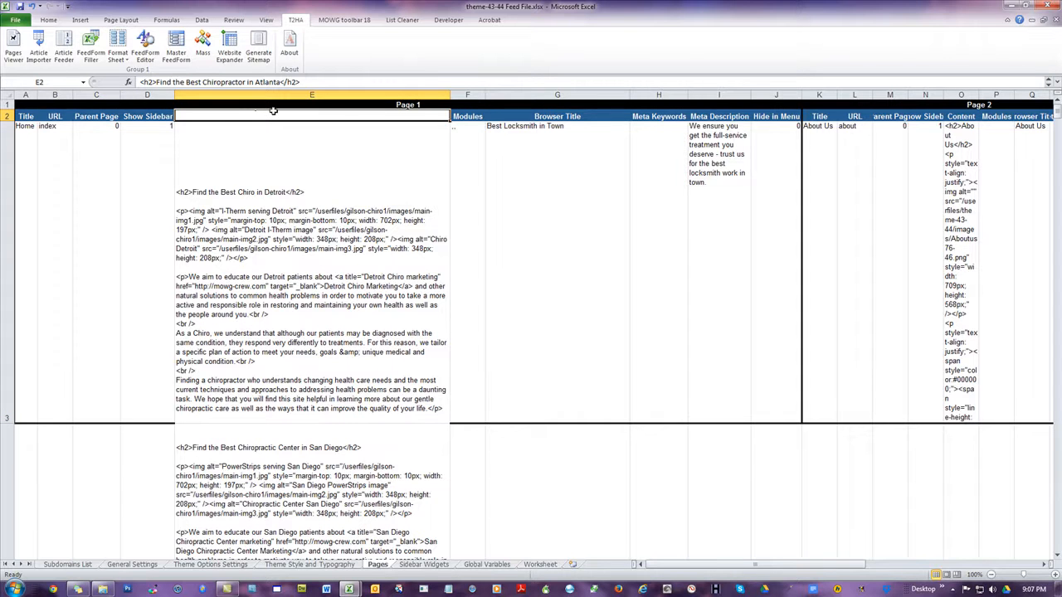
Undo the row 2 height change and the column paste, and reselect Content cell E3
left_click(31, 6)
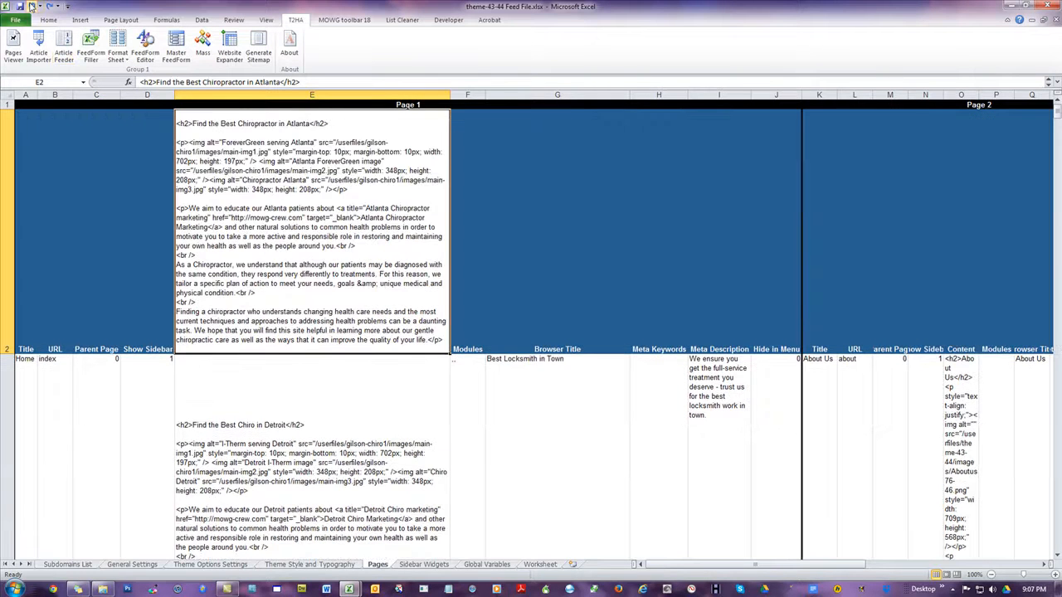
left_click(31, 7)
left_click(111, 204)
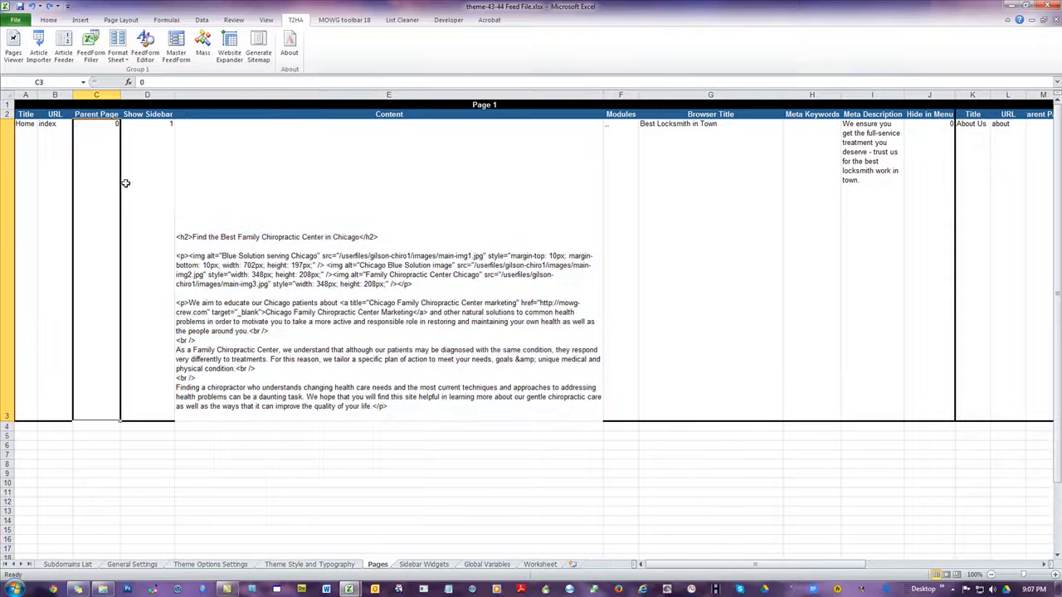
left_click(268, 163)
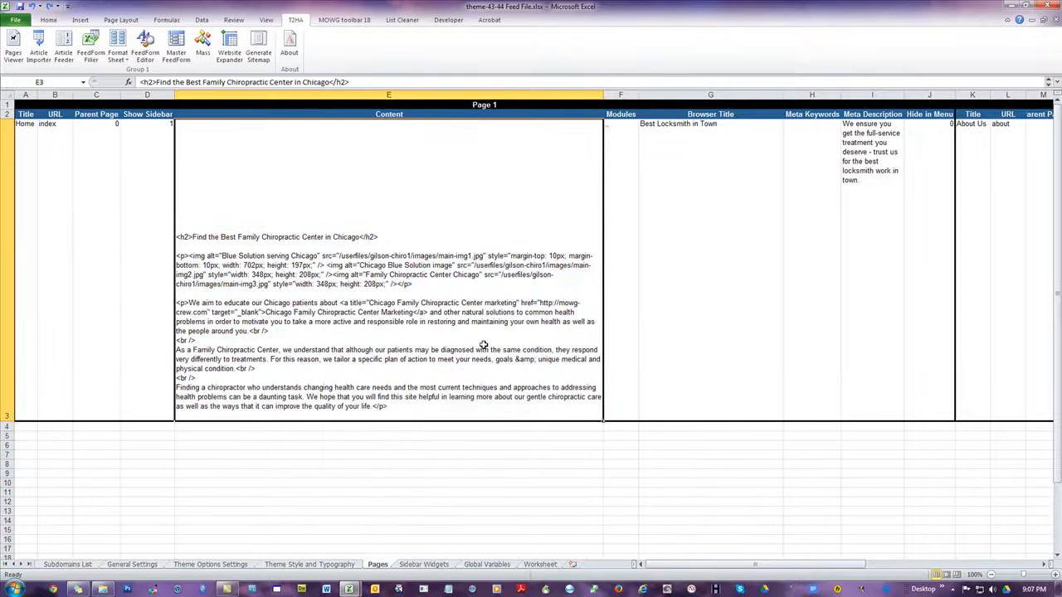
Copy only the filled article cells B1 through B60 on the Feeder sheet of Domains.xlsx
key("alt+Tab")
left_click(152, 184)
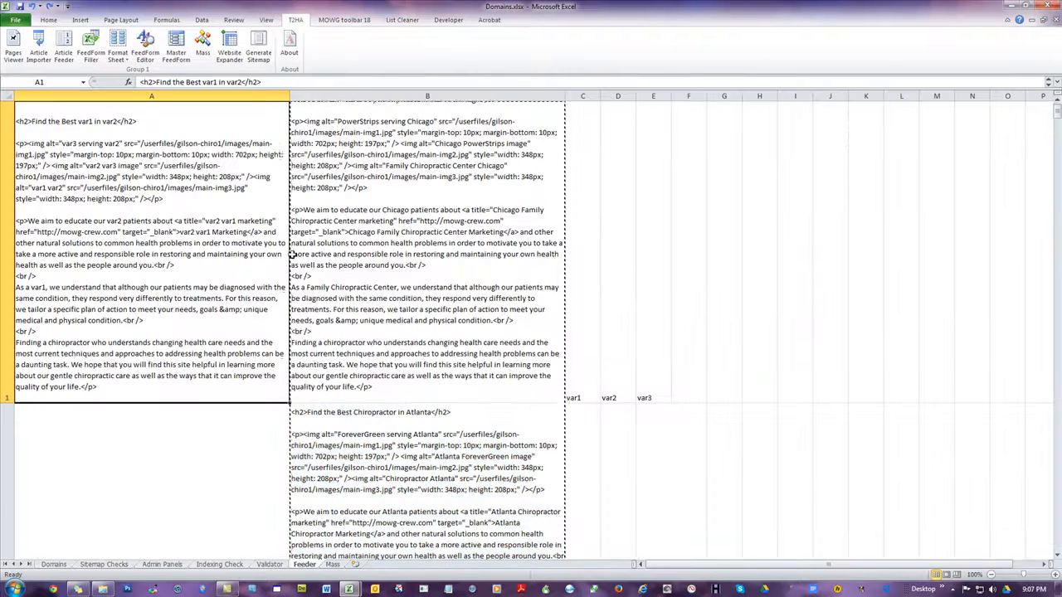
left_click(106, 409)
left_click(346, 171)
scroll(348, 173, "up", 1)
left_click(481, 275)
left_click_drag(1057, 116, 1038, 575)
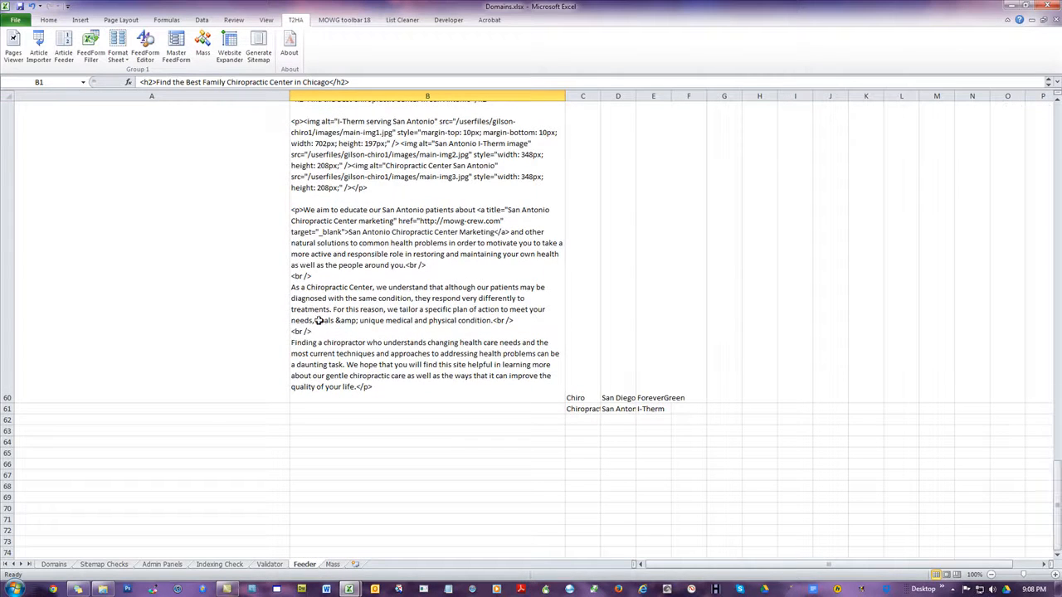
left_click(388, 371, "shift")
key("ctrl+c")
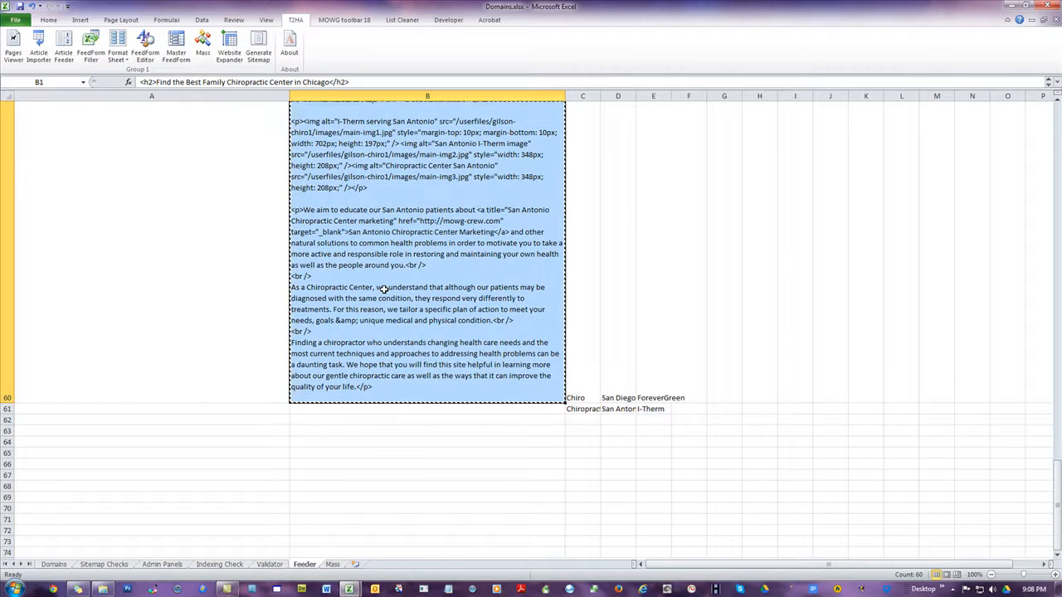
Paste the copied articles from Content cell E3 downward on the feed file's Pages sheet and check them down to the last row
key("ctrl+Tab")
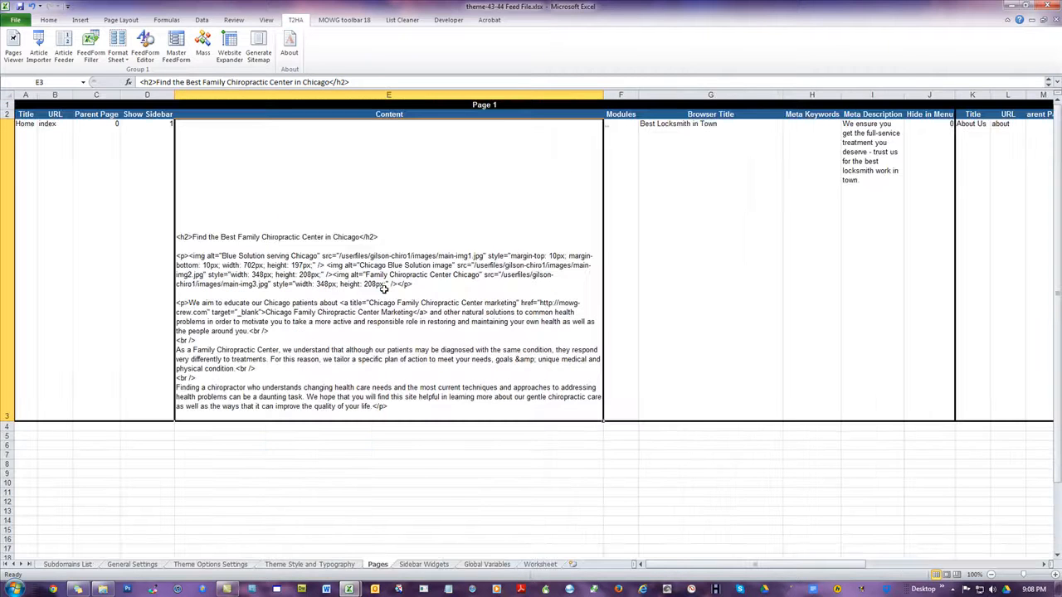
right_click(356, 191)
left_click(379, 233)
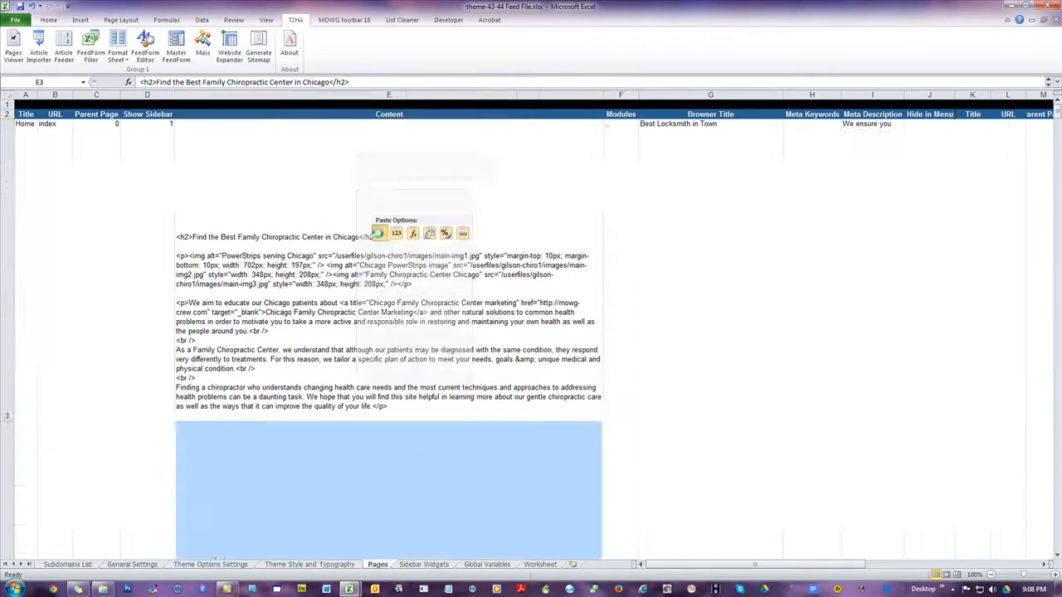
left_click(96, 236)
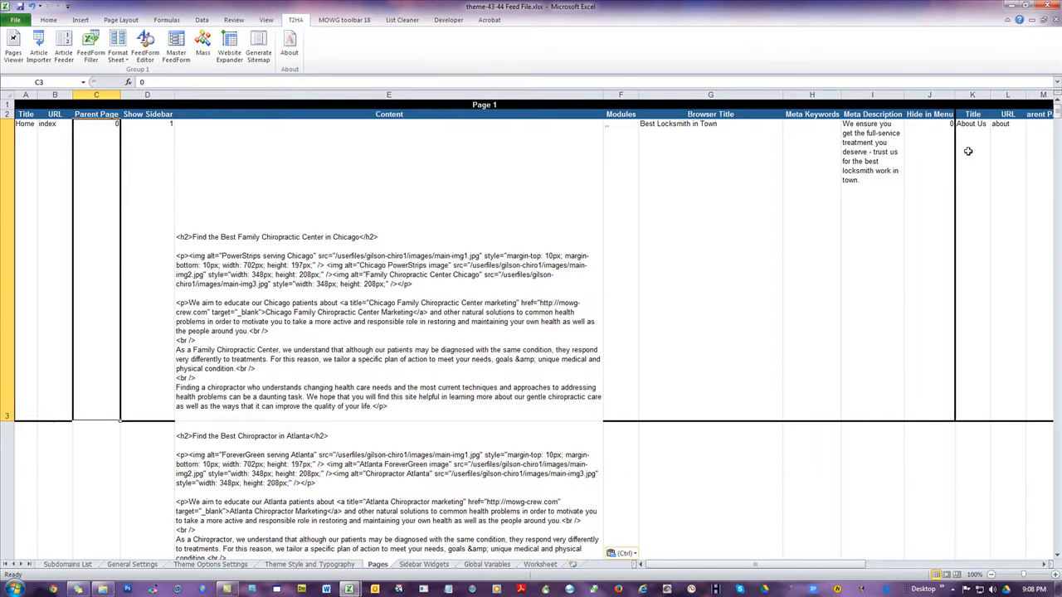
left_click_drag(1058, 114, 1021, 565)
left_click(240, 336)
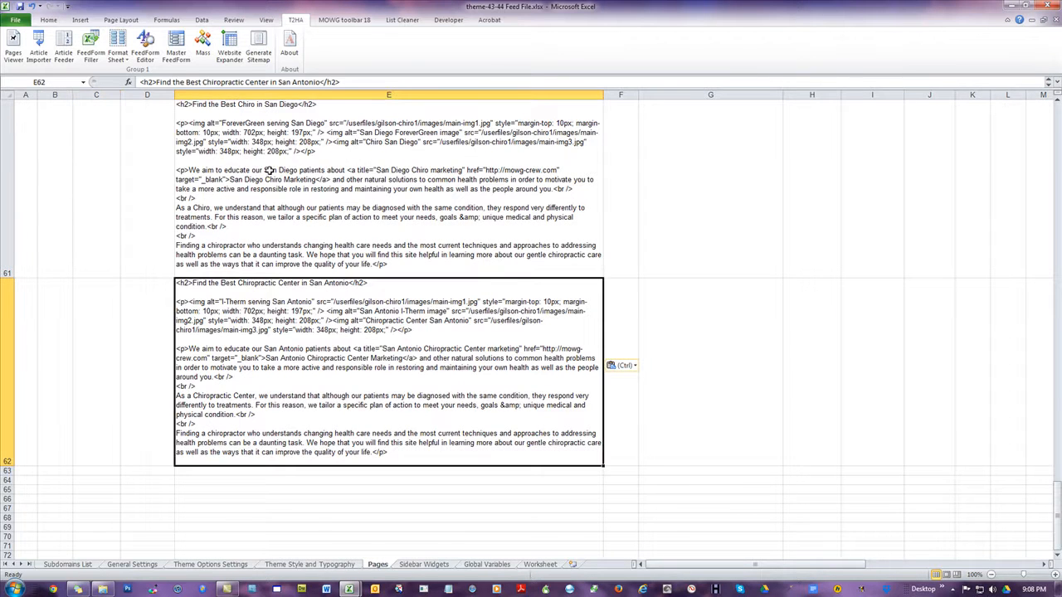
scroll(340, 230, "up", 20)
left_click(136, 166)
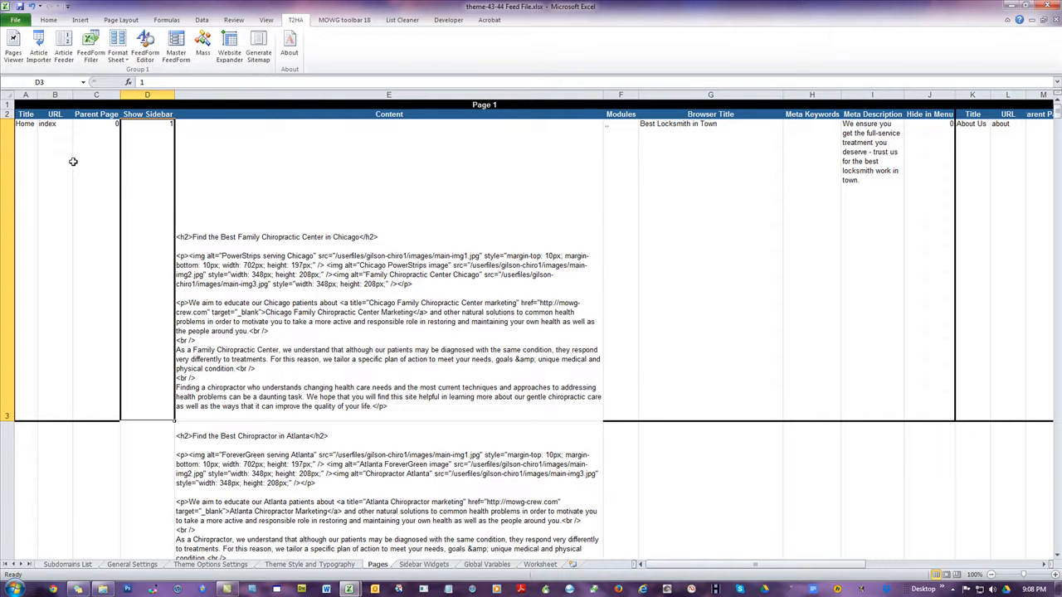
Review the other Page 1 fields in row 3, from Title to Show Sidebar and from Modules to Hide in Menu
left_click(25, 143)
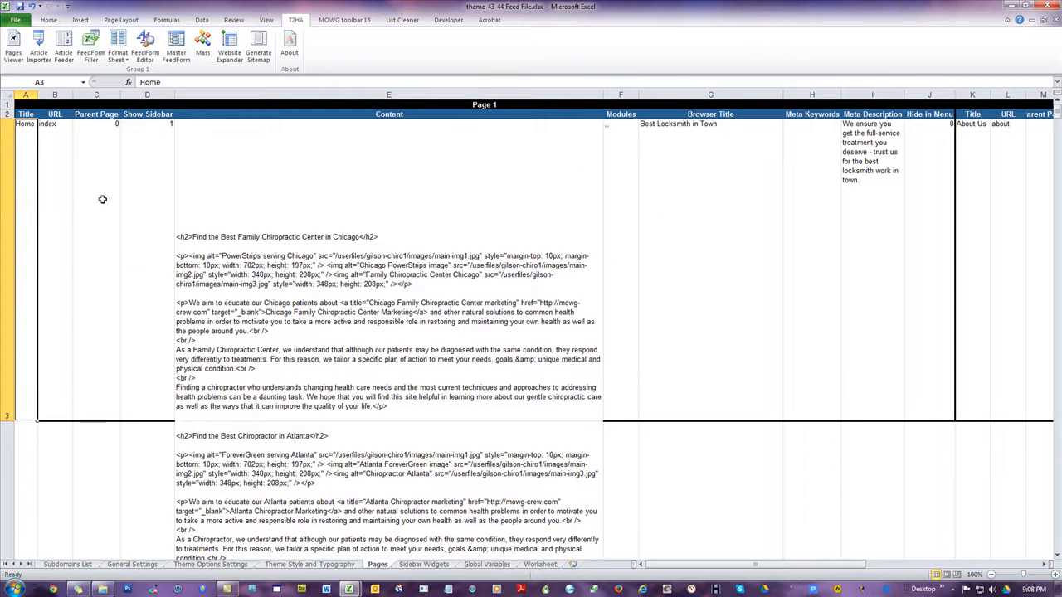
left_click_drag(23, 168, 152, 157)
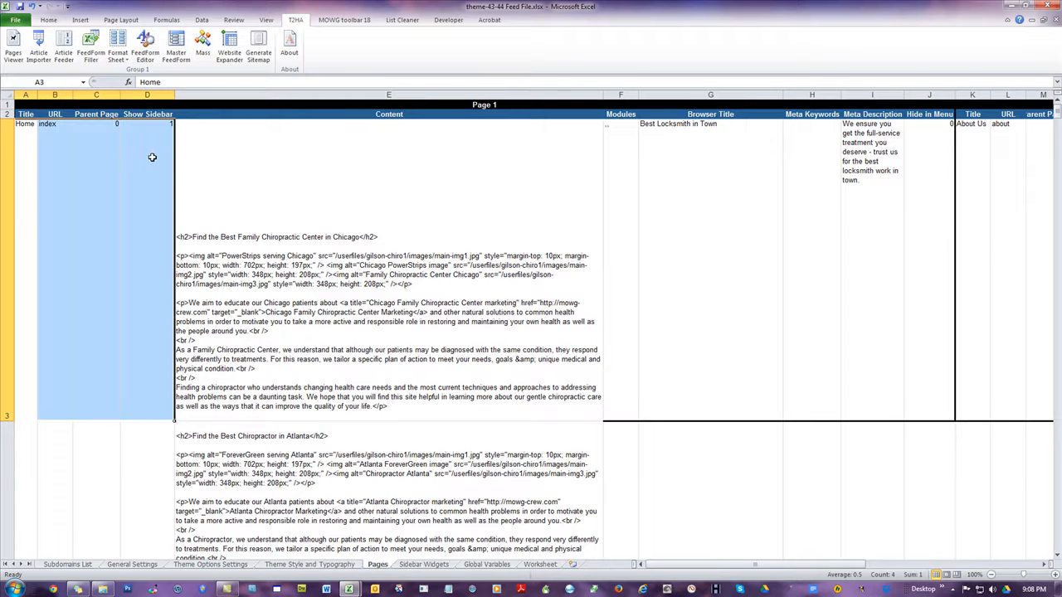
left_click_drag(631, 164, 916, 142)
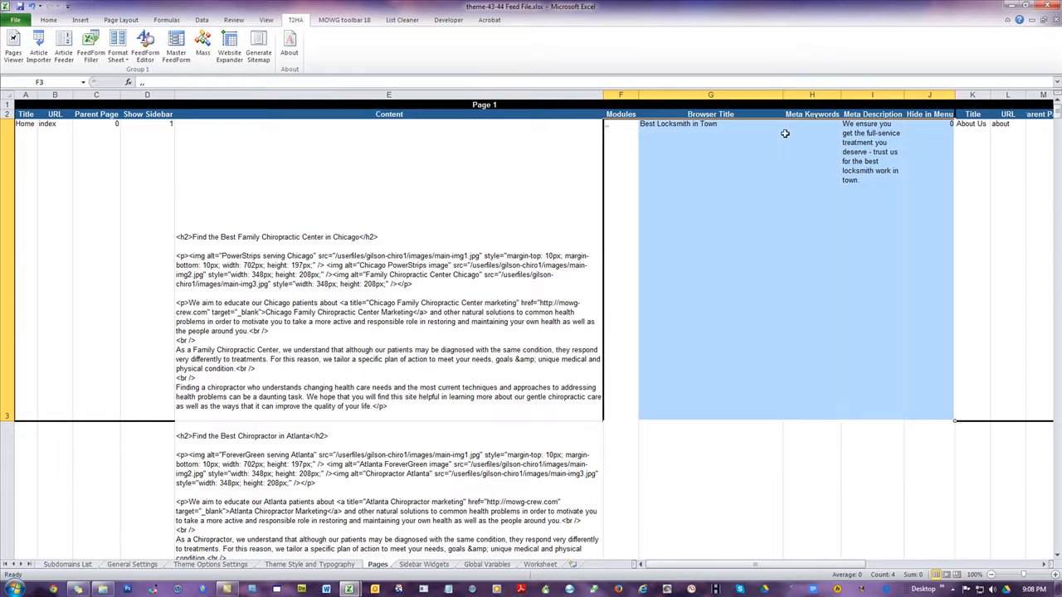
left_click(711, 136)
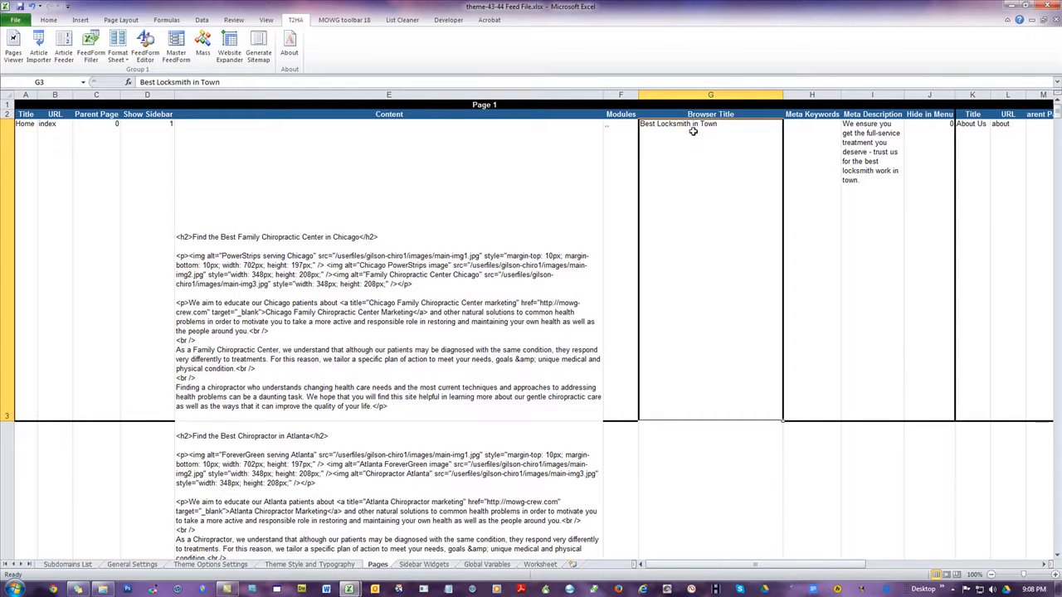
left_click(870, 138)
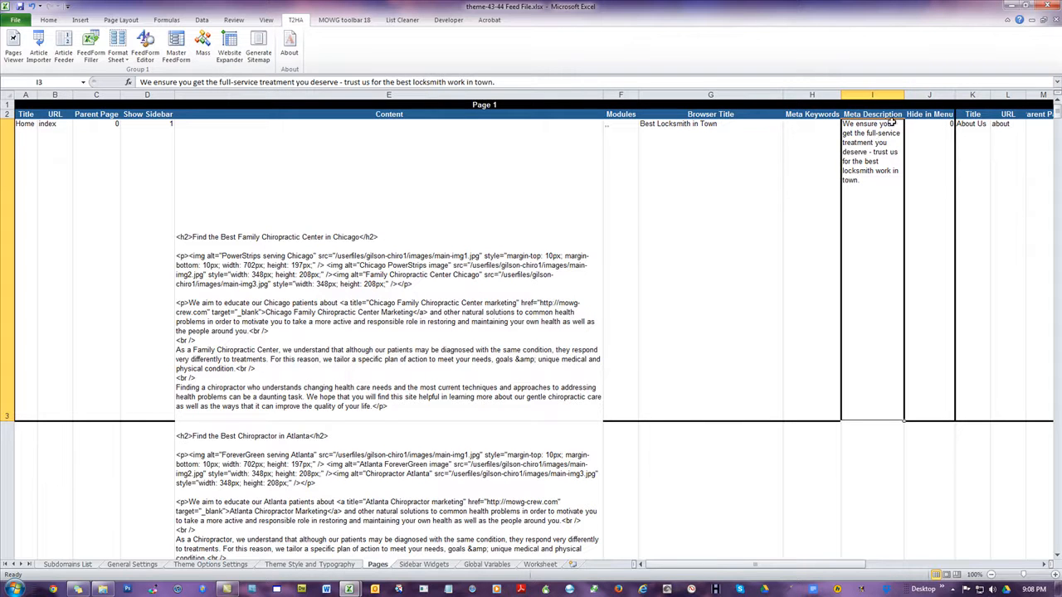
left_click(935, 136)
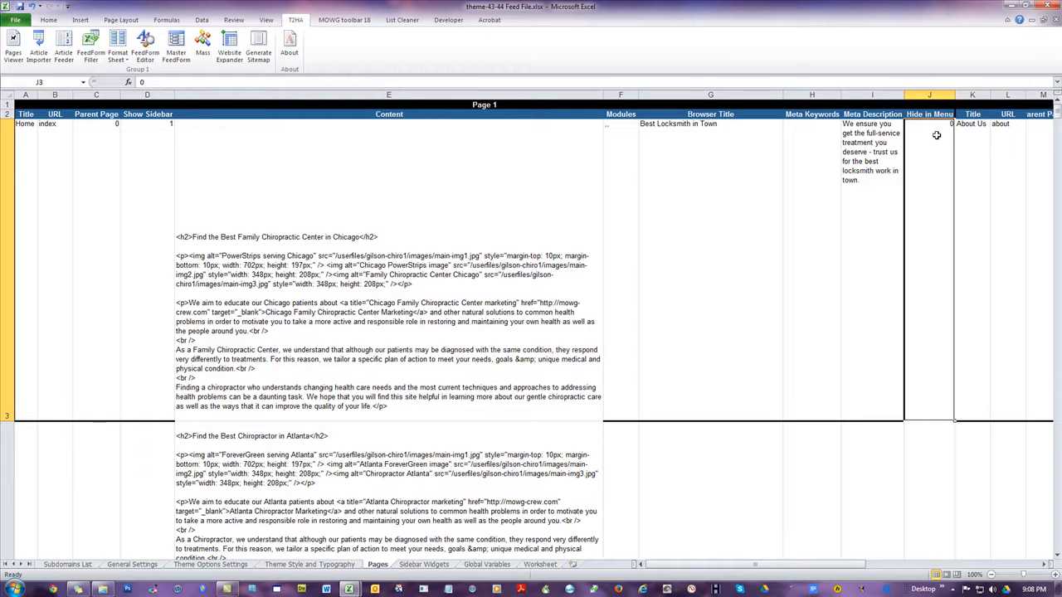
Switch to Chrome and open gilson-chiro.theme2html.com to view the live site
left_click(53, 589)
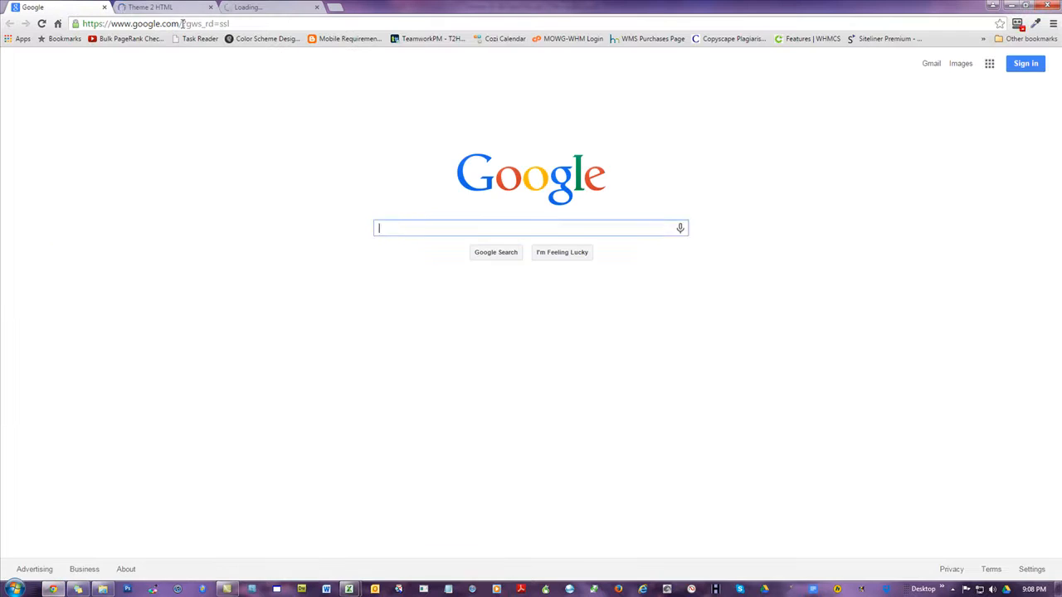
left_click(183, 24)
type("gil")
key("Return")
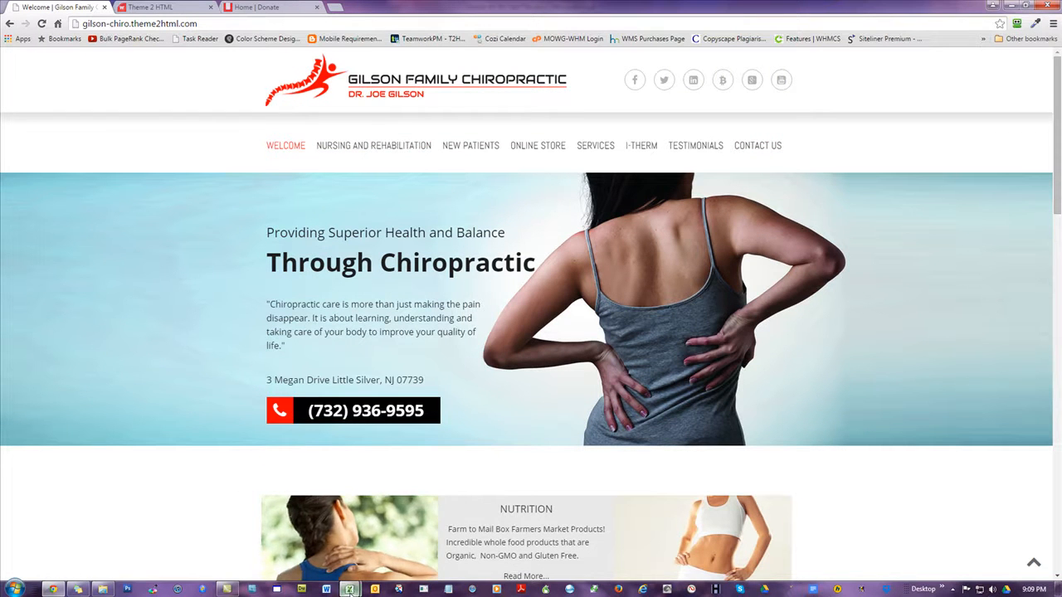
Return to Domains.xlsx in Excel, select cell A1 on the Feeder sheet, save the workbook and close it
mouse_move(349, 588)
left_click(316, 537)
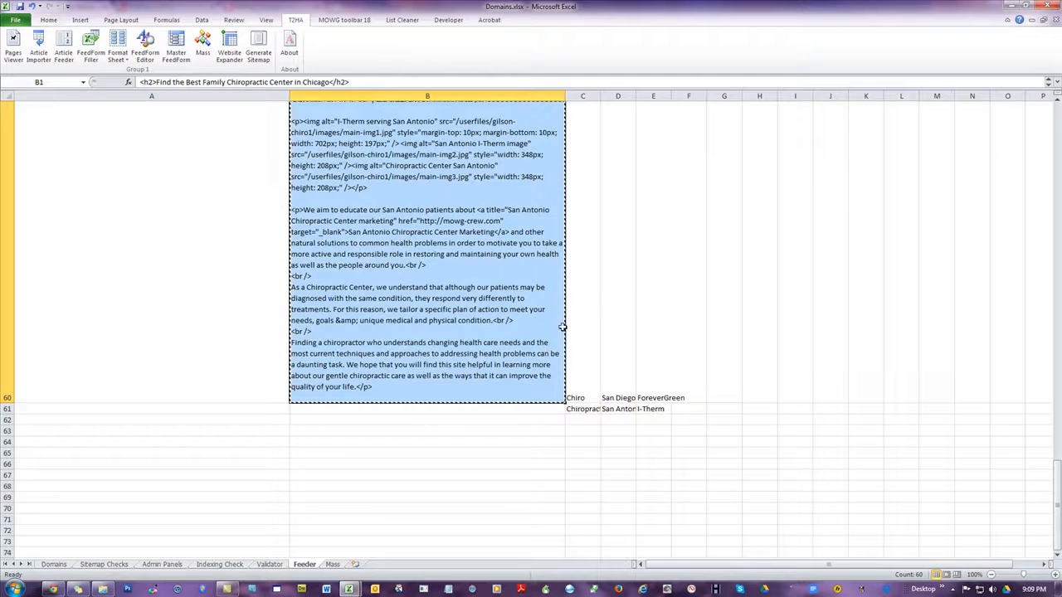
left_click(614, 229)
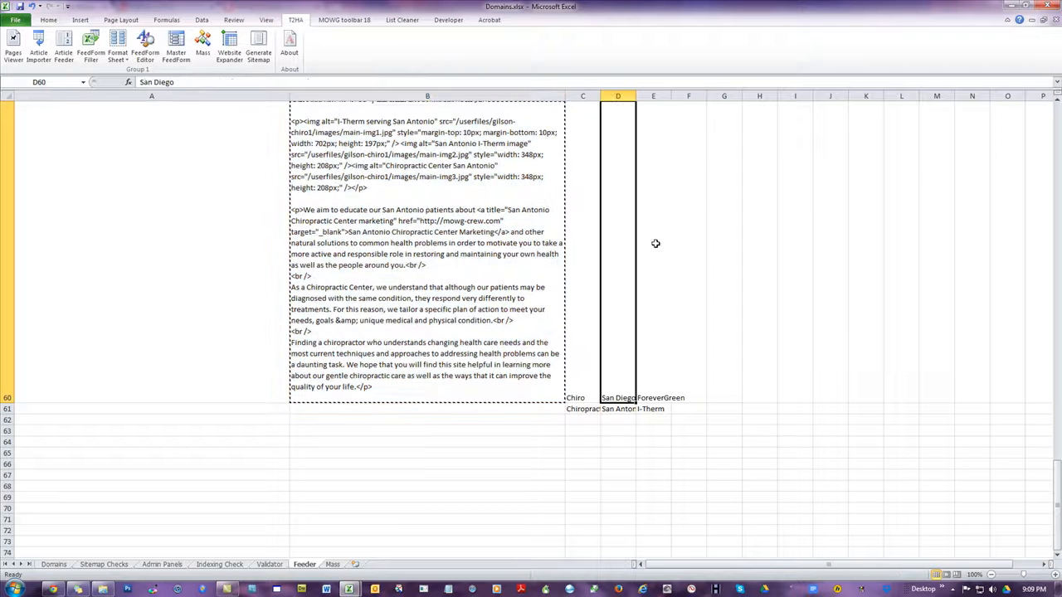
scroll(672, 237, "up", 20)
left_click(106, 227)
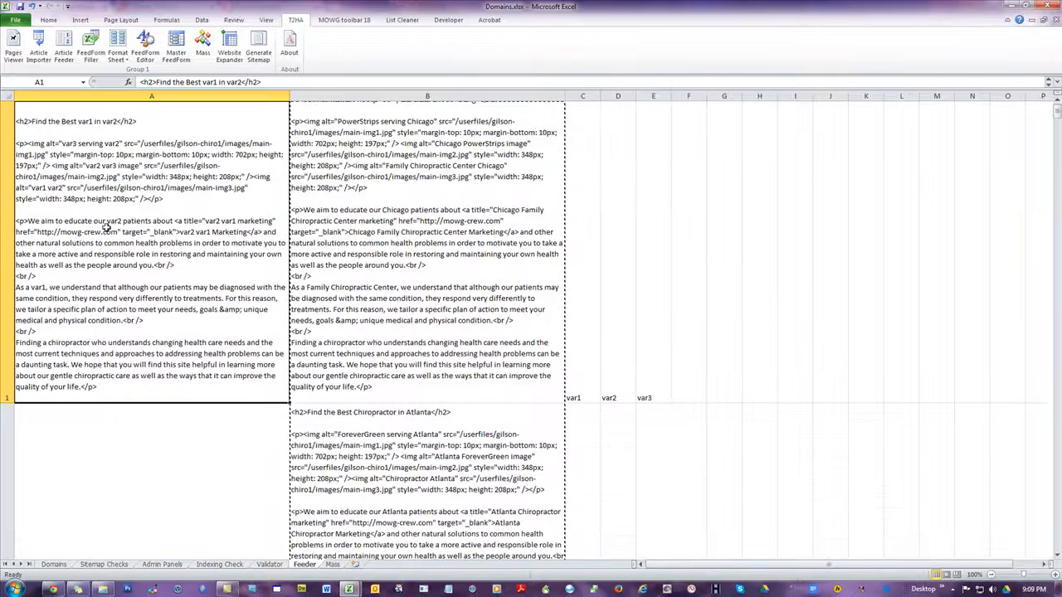
left_click(21, 8)
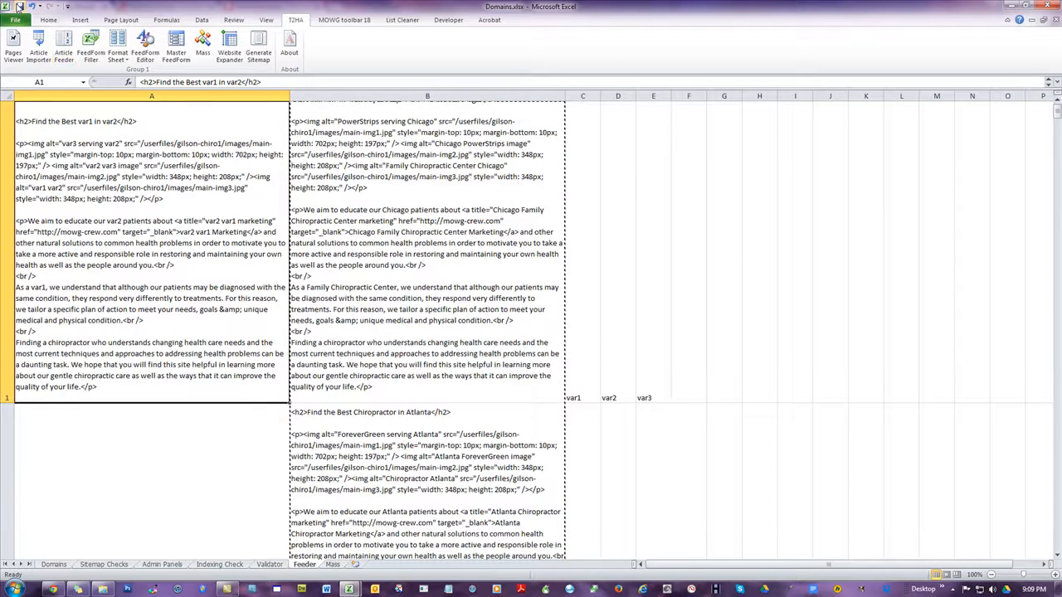
left_click(1054, 7)
Select Title cell A3 on the Pages sheet and close "theme-43-44 Feed File.xlsx"
left_click(35, 182)
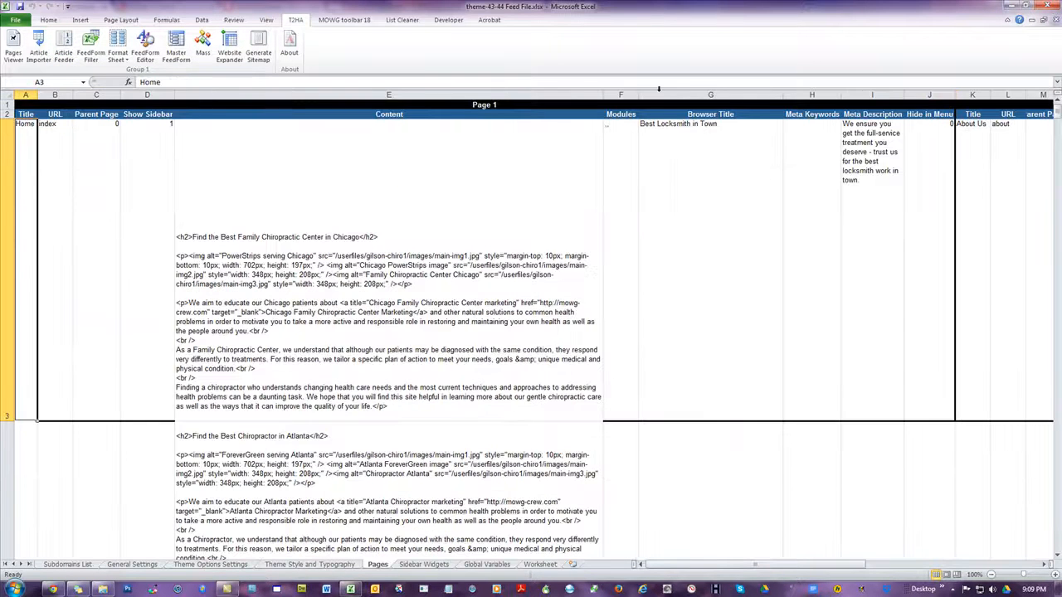
left_click(1043, 5)
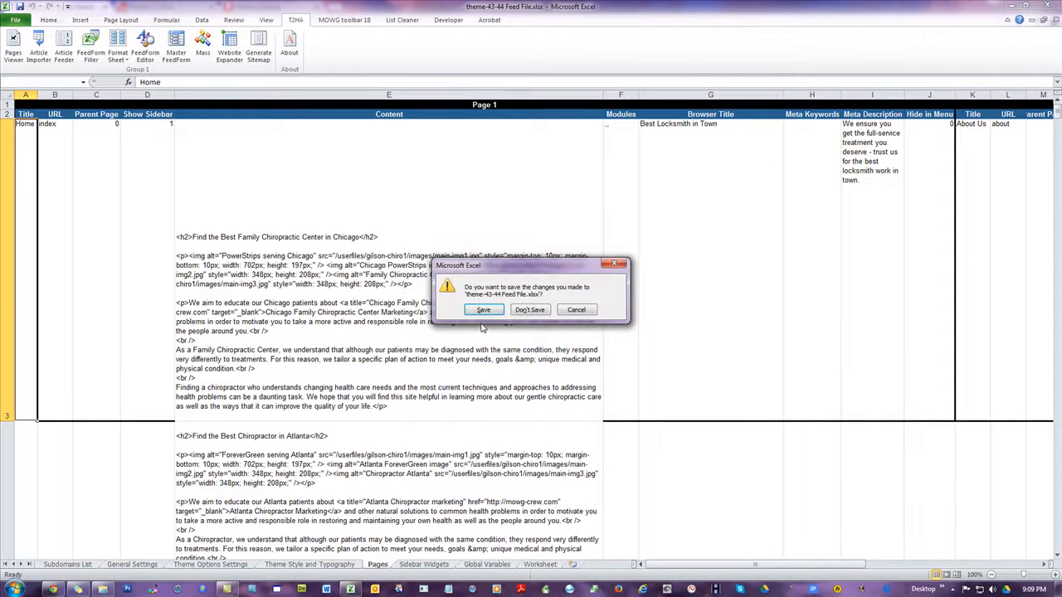